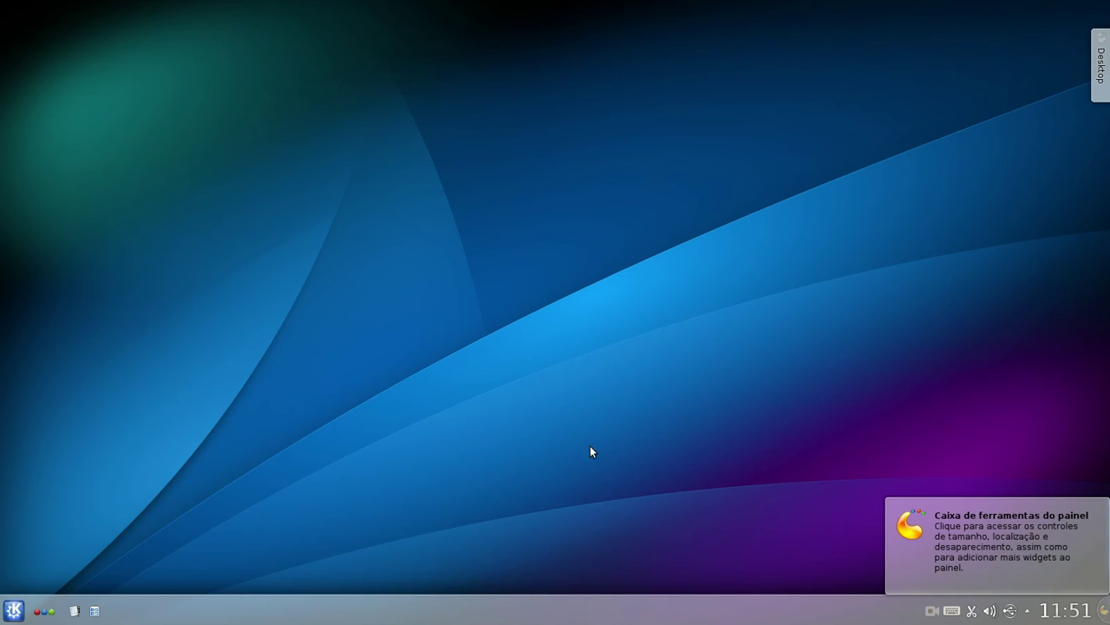
# Look at the panel's options and its configuration toolbox, closing both without changing anything
pyautogui.rightClick(546, 612)
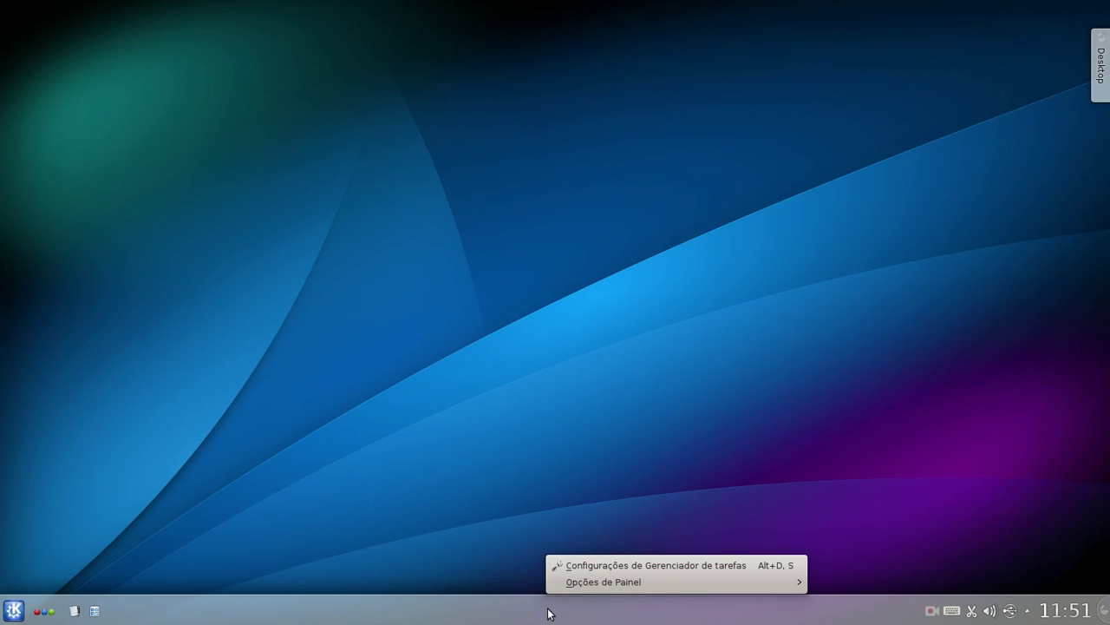
pyautogui.moveTo(608, 586)
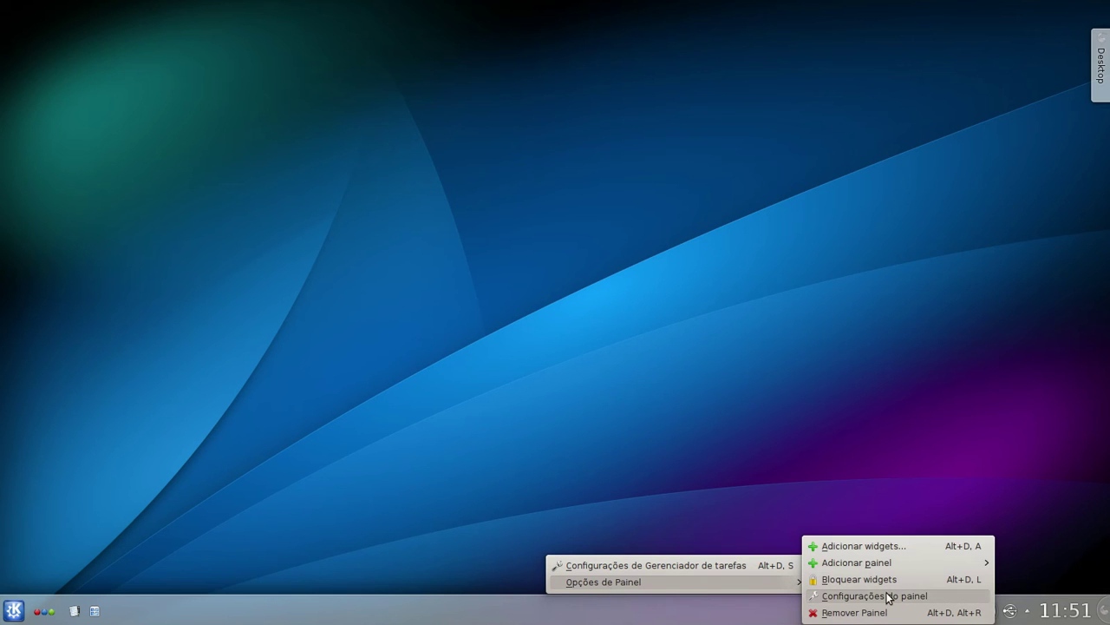
pyautogui.click(746, 618)
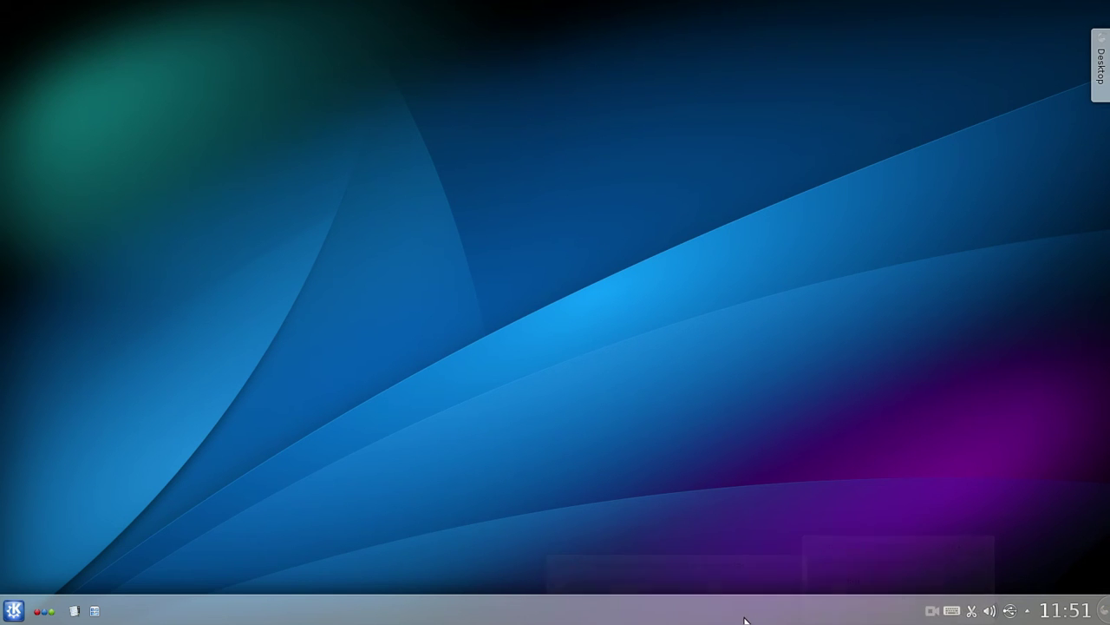
pyautogui.click(1102, 612)
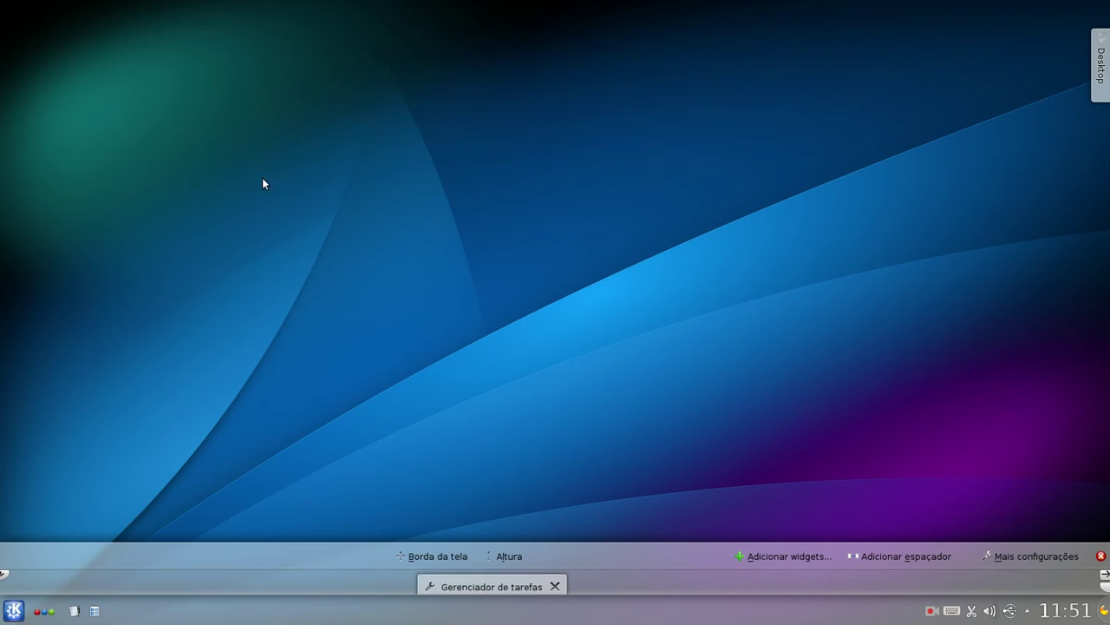
pyautogui.click(660, 226)
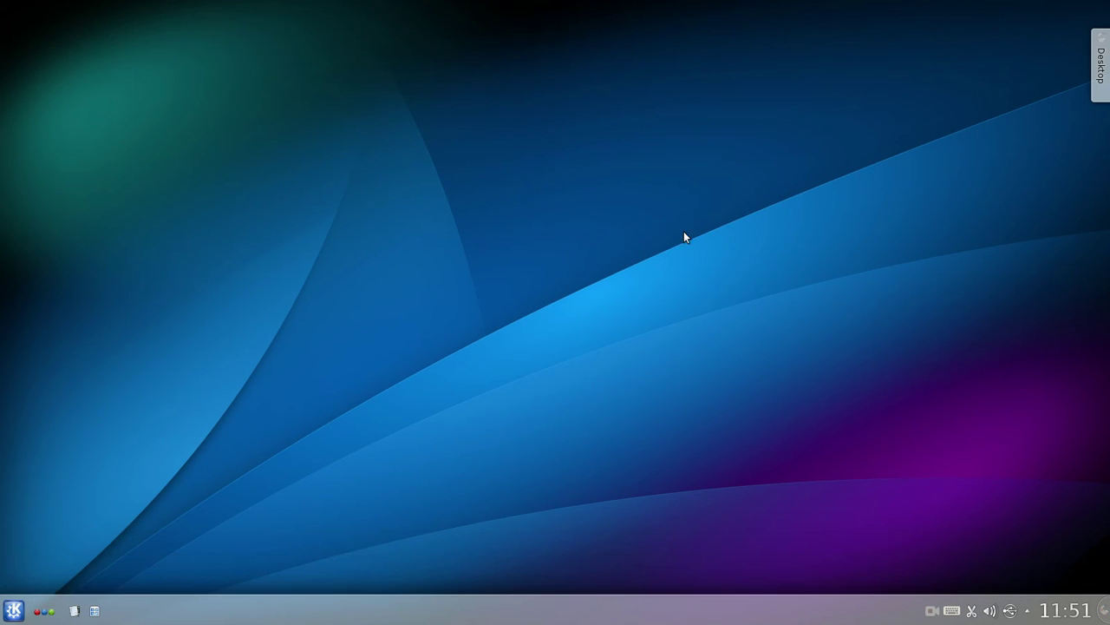
pyautogui.click(1104, 610)
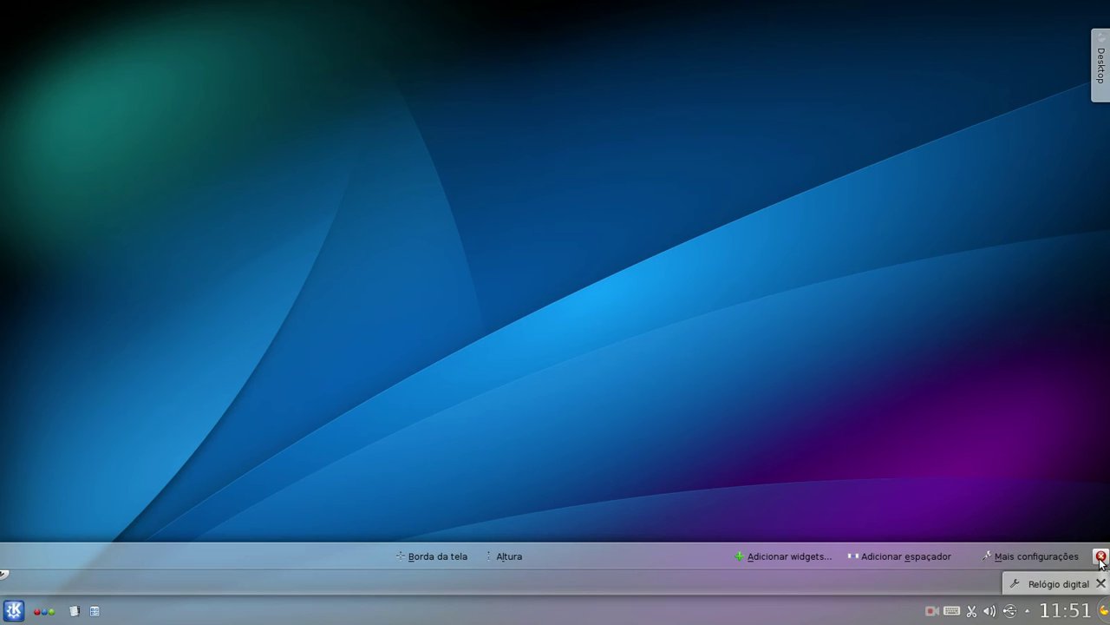
pyautogui.click(652, 264)
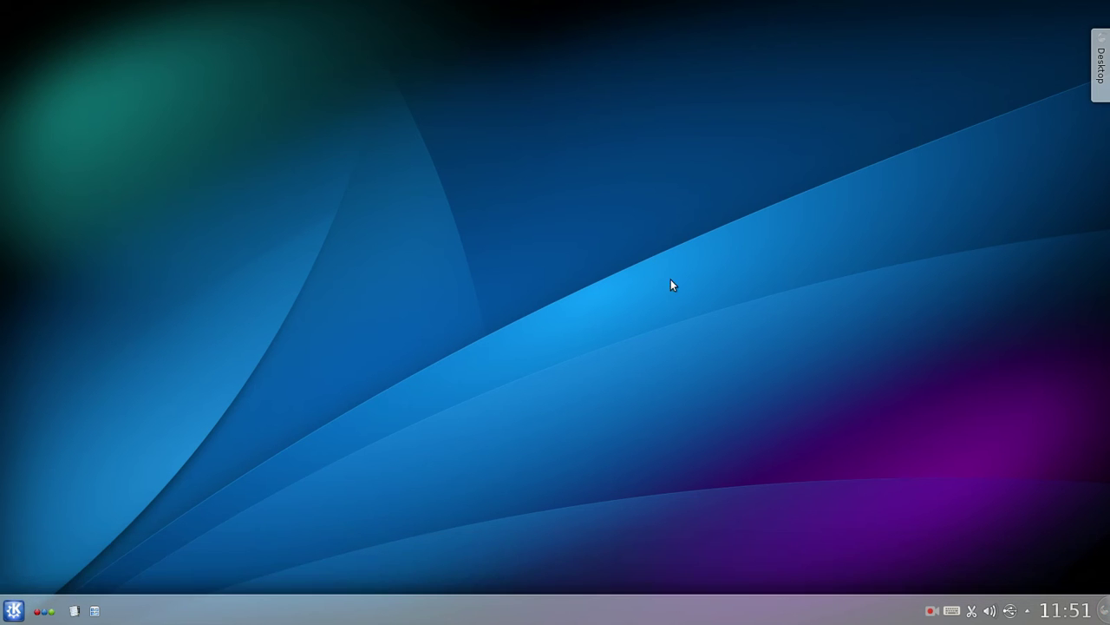
# Move the panel to the right screen edge and from there to the top edge, and try the application launcher there
pyautogui.click(1105, 611)
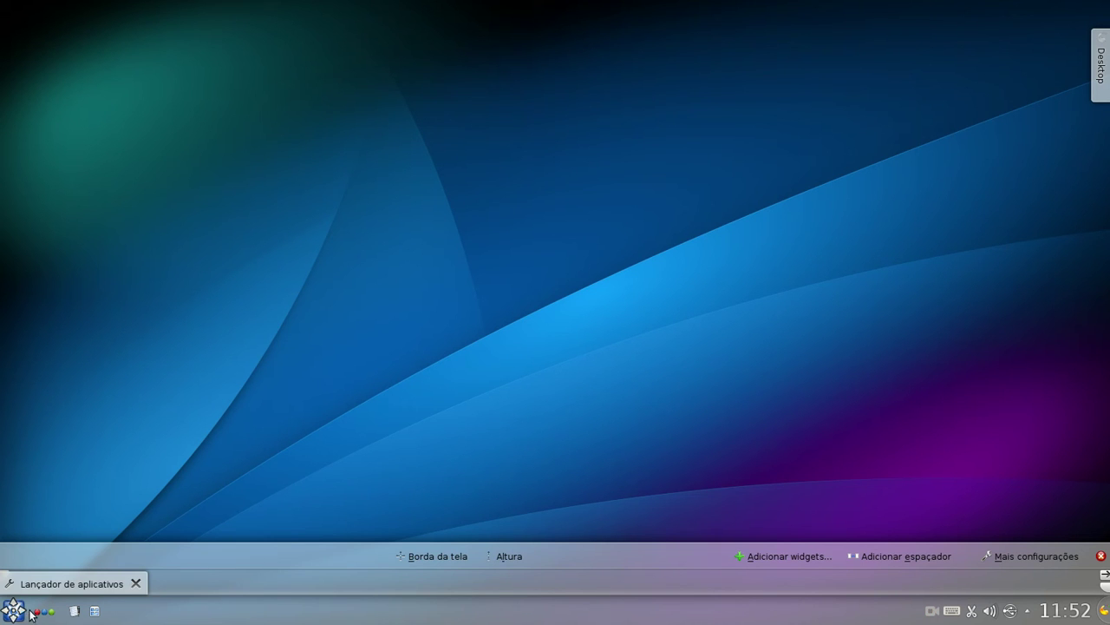
pyautogui.moveTo(499, 559); pyautogui.dragTo(1104, 199)
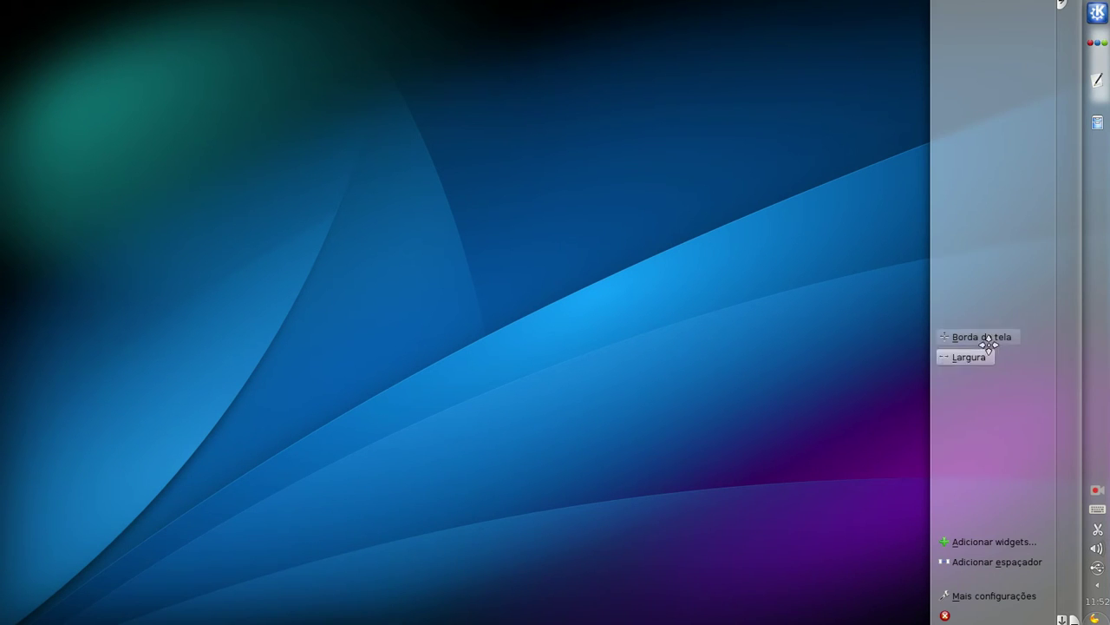
pyautogui.moveTo(974, 338); pyautogui.dragTo(584, 11)
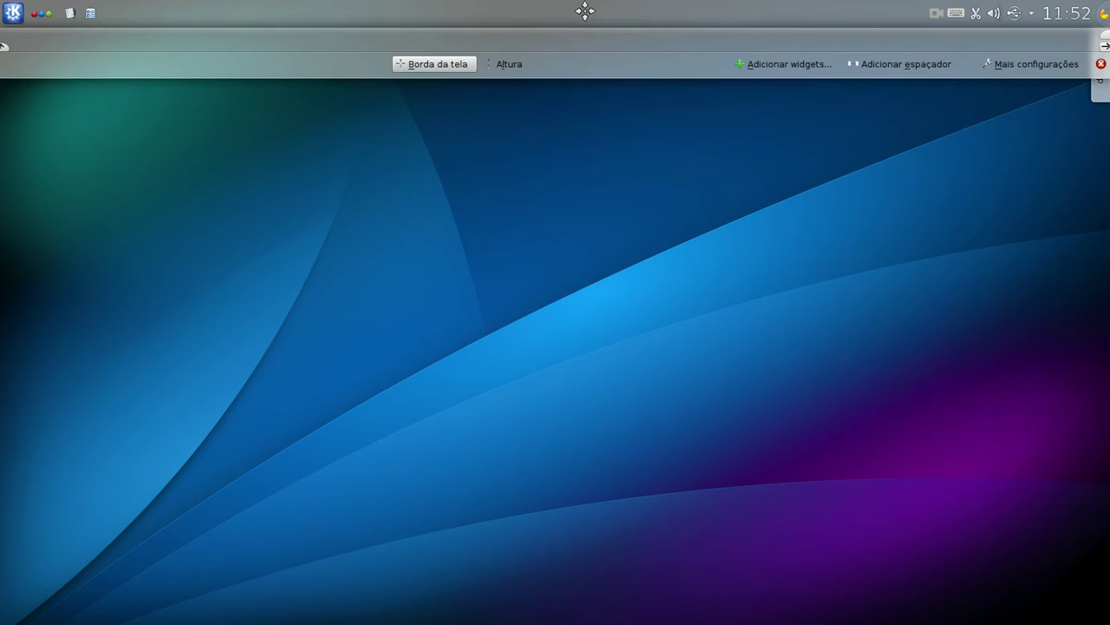
pyautogui.click(564, 219)
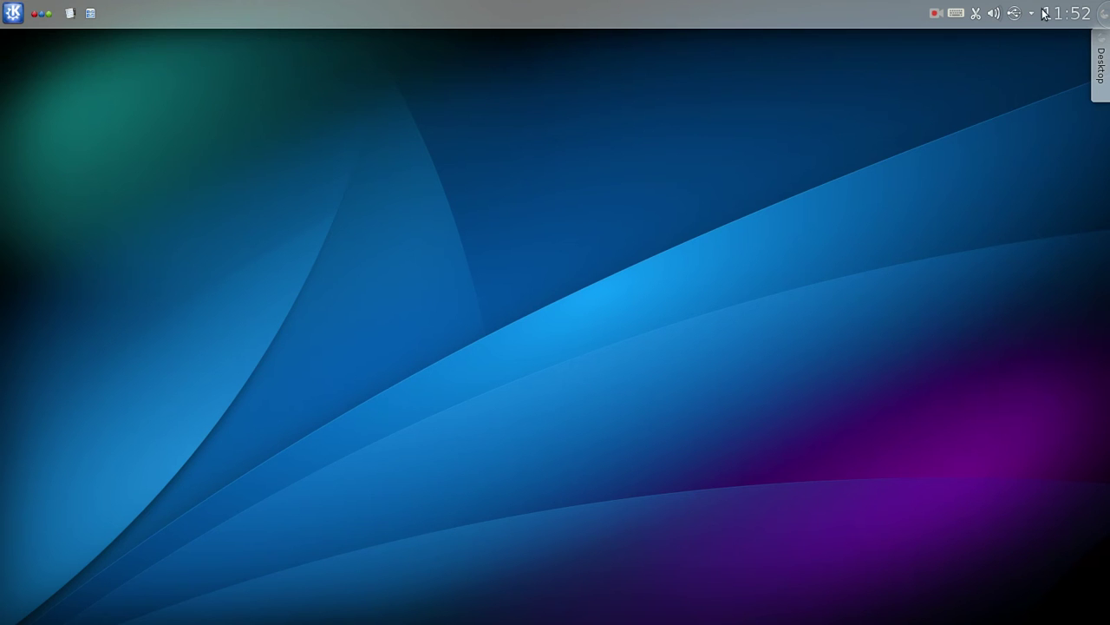
pyautogui.click(9, 10)
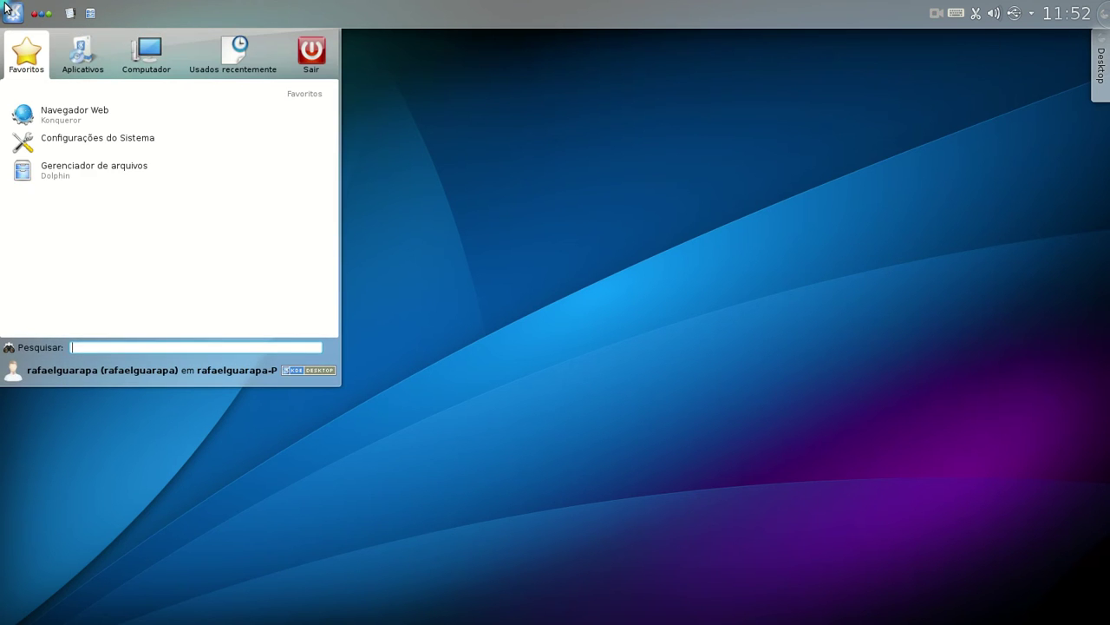
pyautogui.click(660, 327)
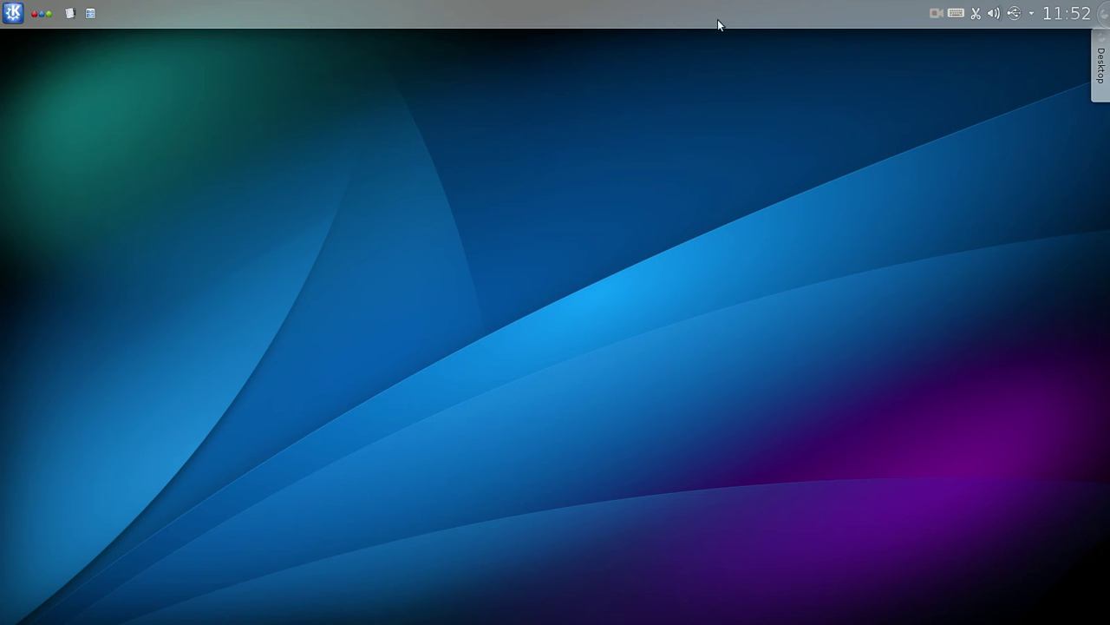
# Move the panel to the left screen edge and make it slightly wider
pyautogui.click(1105, 13)
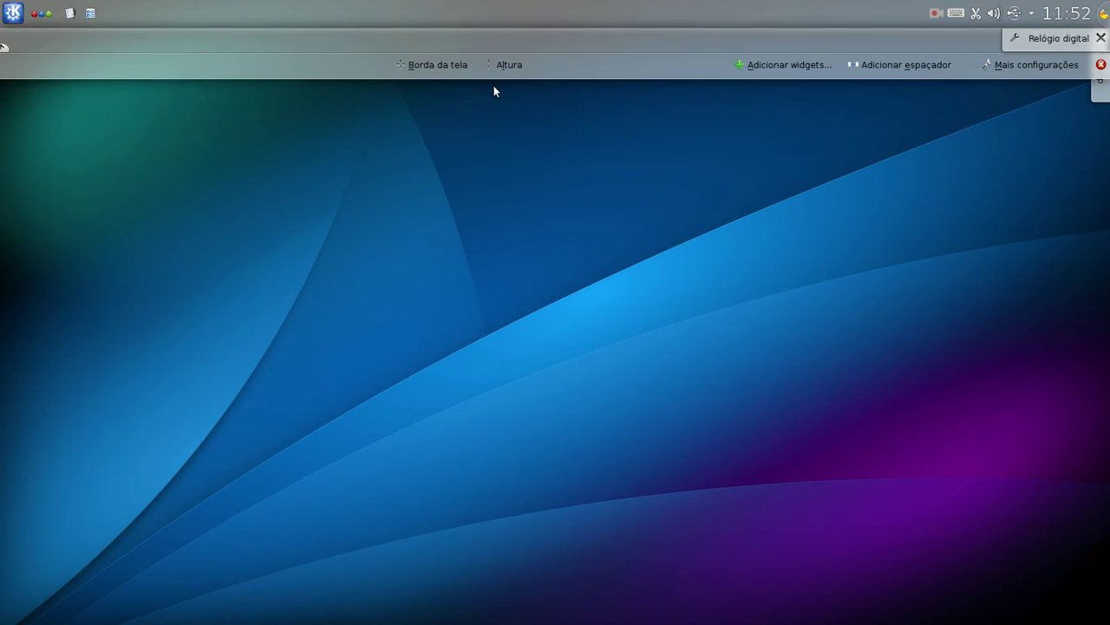
pyautogui.moveTo(454, 66); pyautogui.dragTo(6, 337)
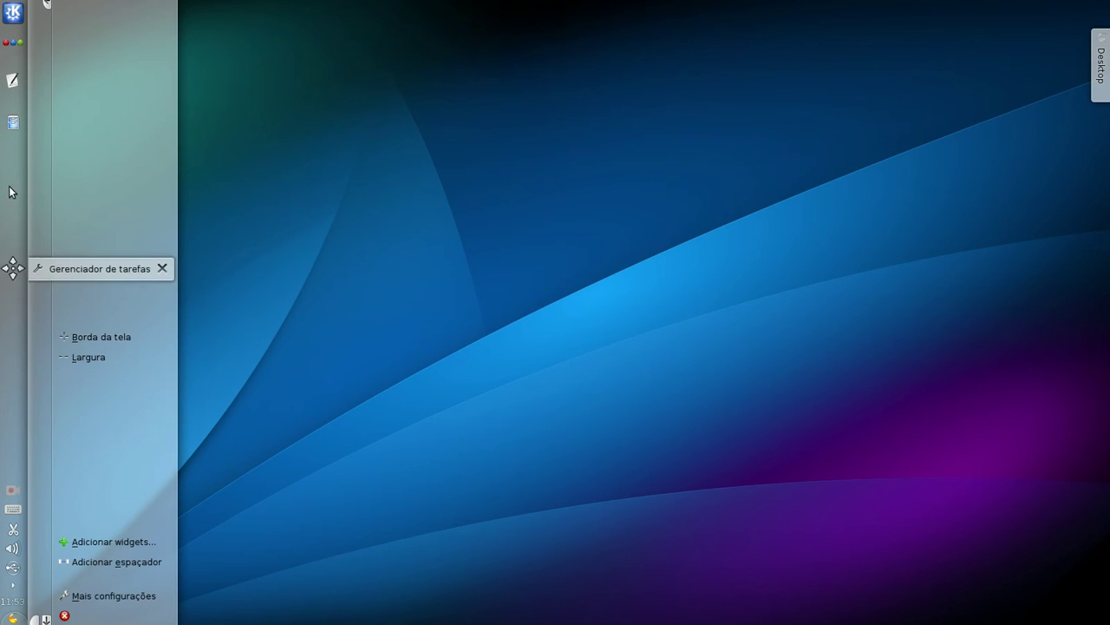
pyautogui.click(198, 184)
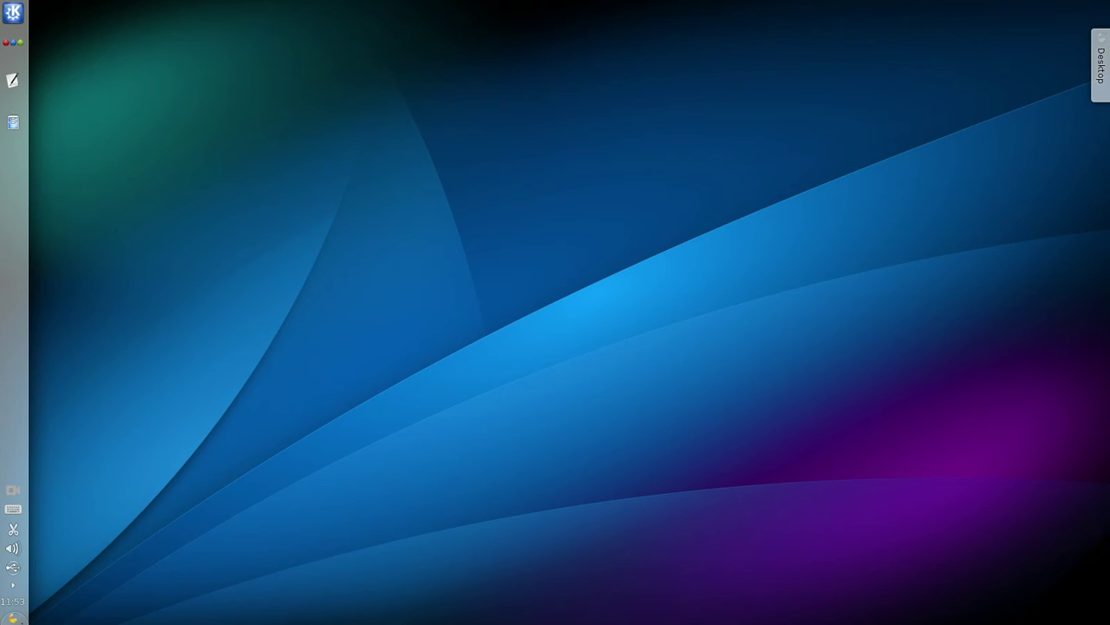
pyautogui.click(13, 618)
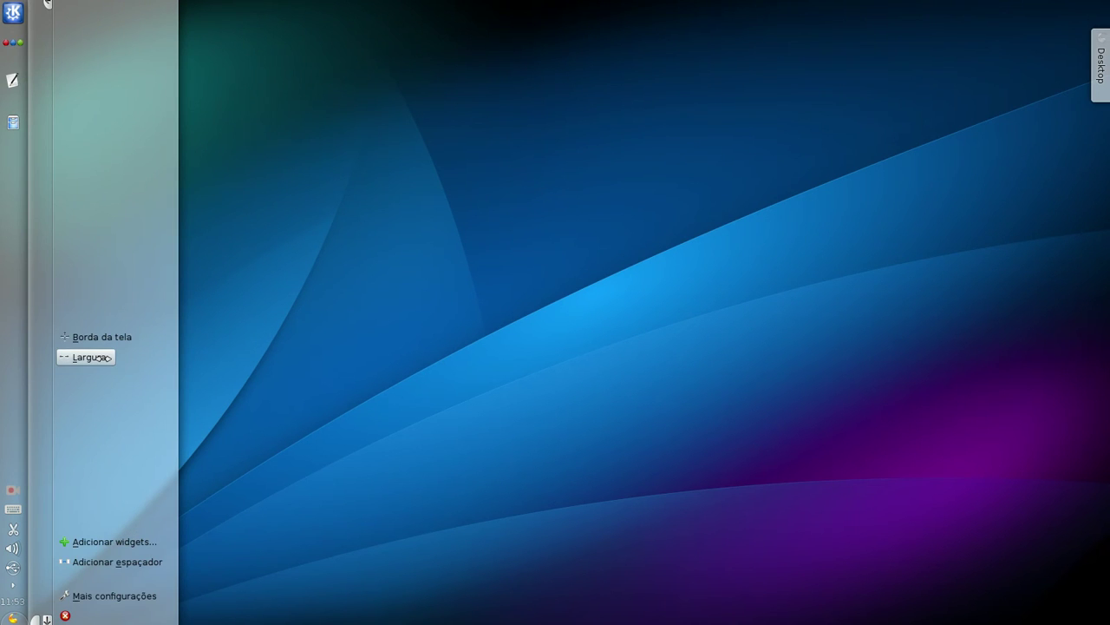
pyautogui.moveTo(104, 356)
pyautogui.mouseDown()
pyautogui.moveTo(206, 364)
pyautogui.moveTo(309, 348)
pyautogui.moveTo(119, 337)
pyautogui.moveTo(108, 340)
pyautogui.moveTo(127, 346)
pyautogui.moveTo(115, 347)
pyautogui.mouseUp()
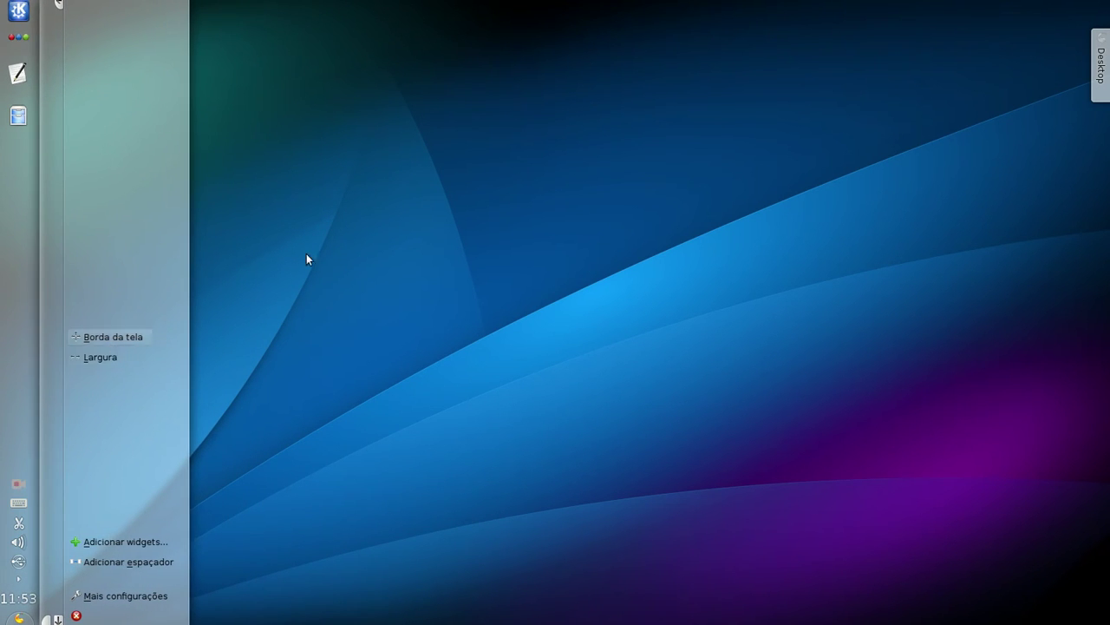
pyautogui.click(258, 279)
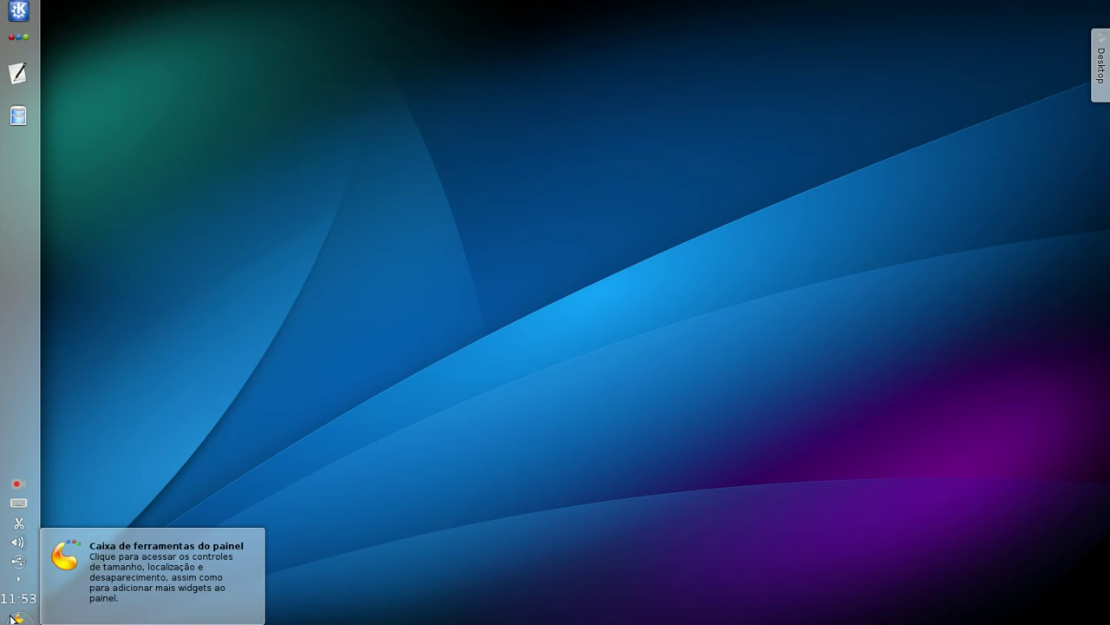
# Search the application launcher for "kazam" and for "record", clearing the search after each term
pyautogui.click(18, 14)
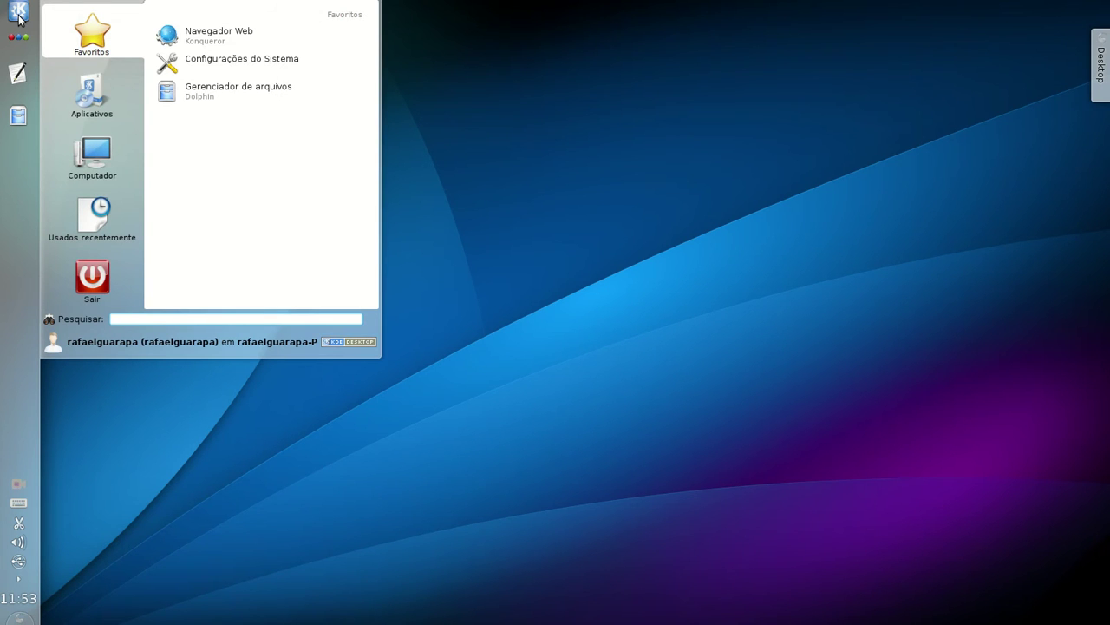
pyautogui.moveTo(104, 77)
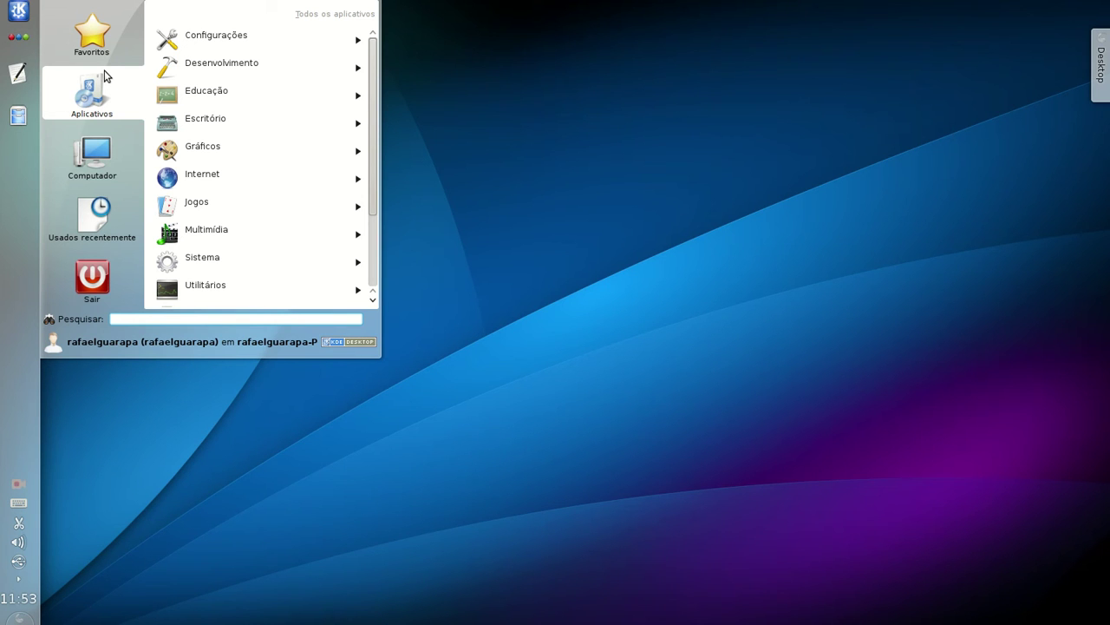
pyautogui.write('kazam')
pyautogui.hotkey('ctrl', 'a')
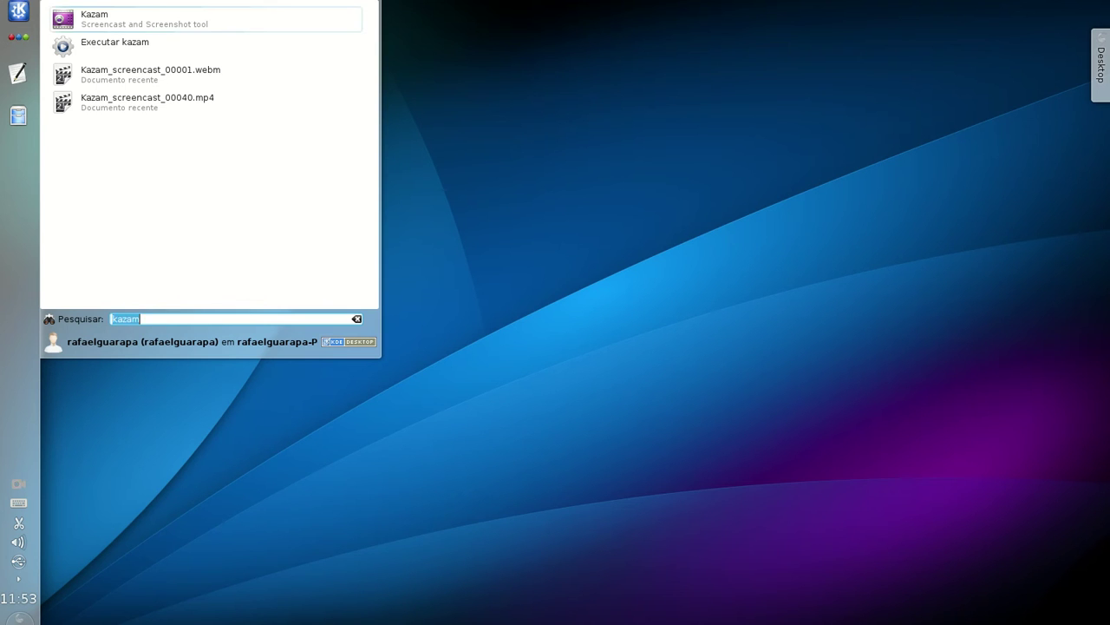
pyautogui.press('BackSpace')
pyautogui.write('recor')
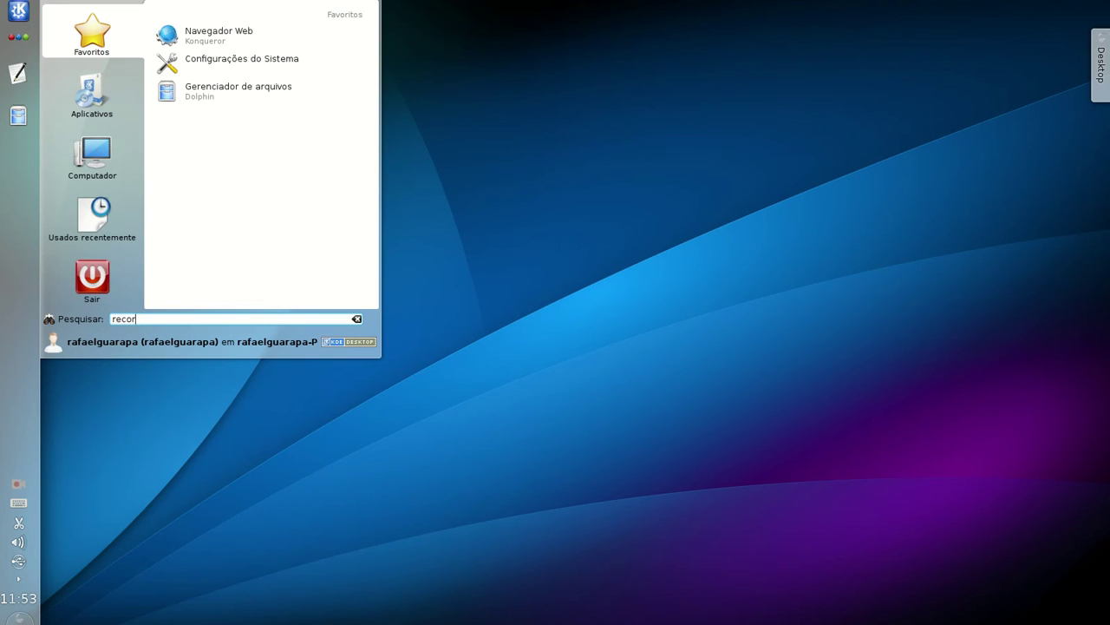
pyautogui.write('d')
pyautogui.hotkey('ctrl', 'a')
pyautogui.press('BackSpace')
# Search the launcher for "firef" and for "chr", clear the search and close the launcher
pyautogui.write('f')
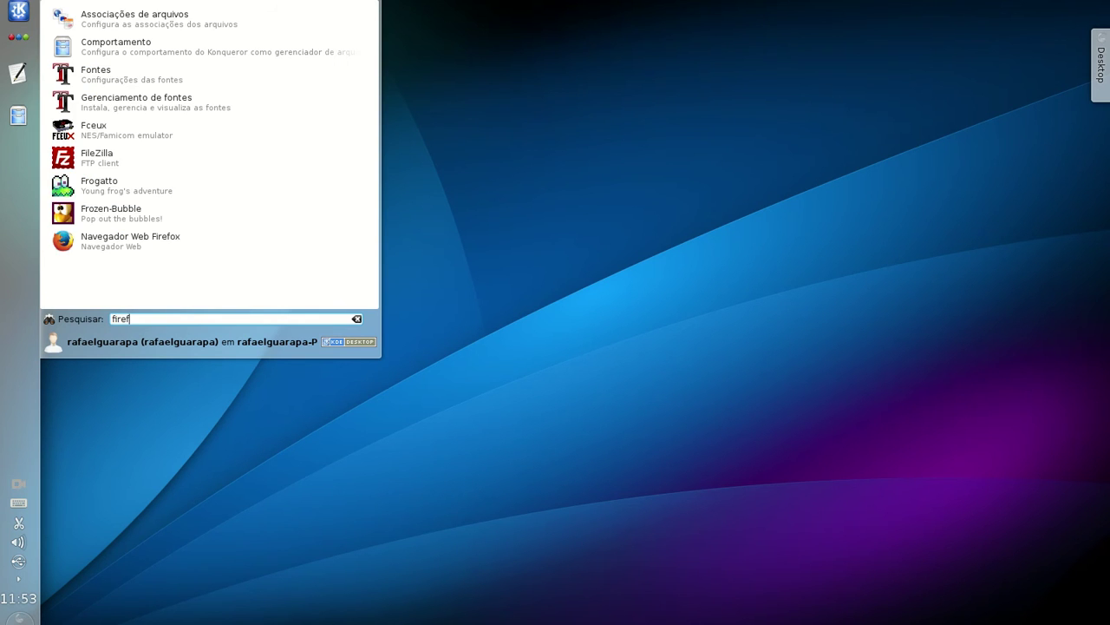
pyautogui.press('Return')
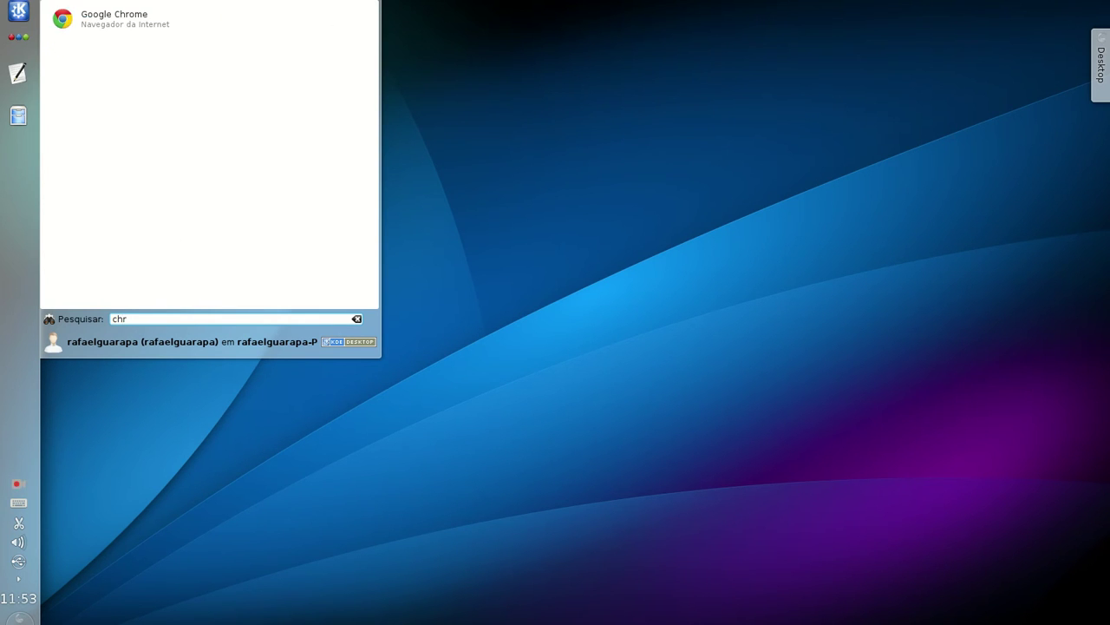
pyautogui.press('BackSpace')
pyautogui.press('BackSpace')
pyautogui.press('BackSpace')
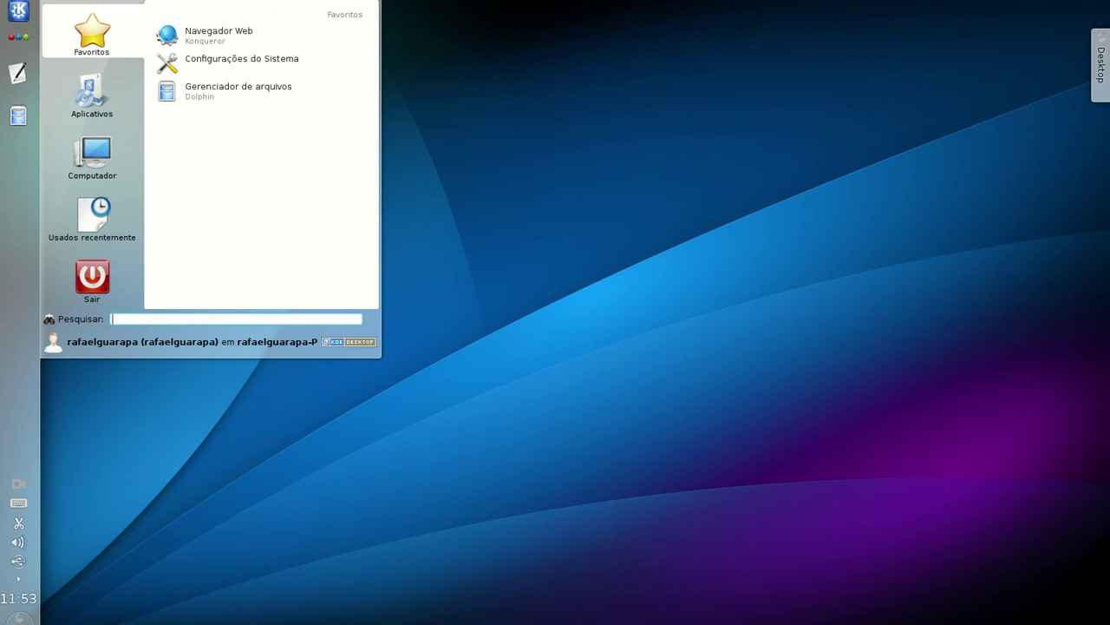
pyautogui.click(486, 175)
# Browse the programs in the launcher's Gráficos and Internet application categories, and close the launcher
pyautogui.click(21, 10)
pyautogui.click(92, 104)
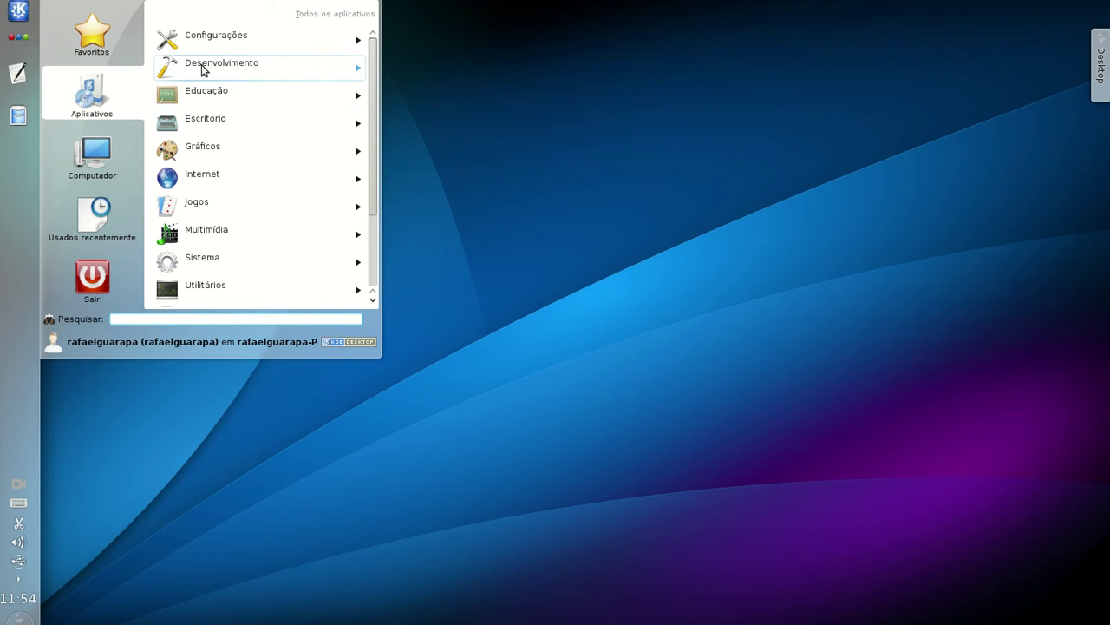
pyautogui.click(228, 161)
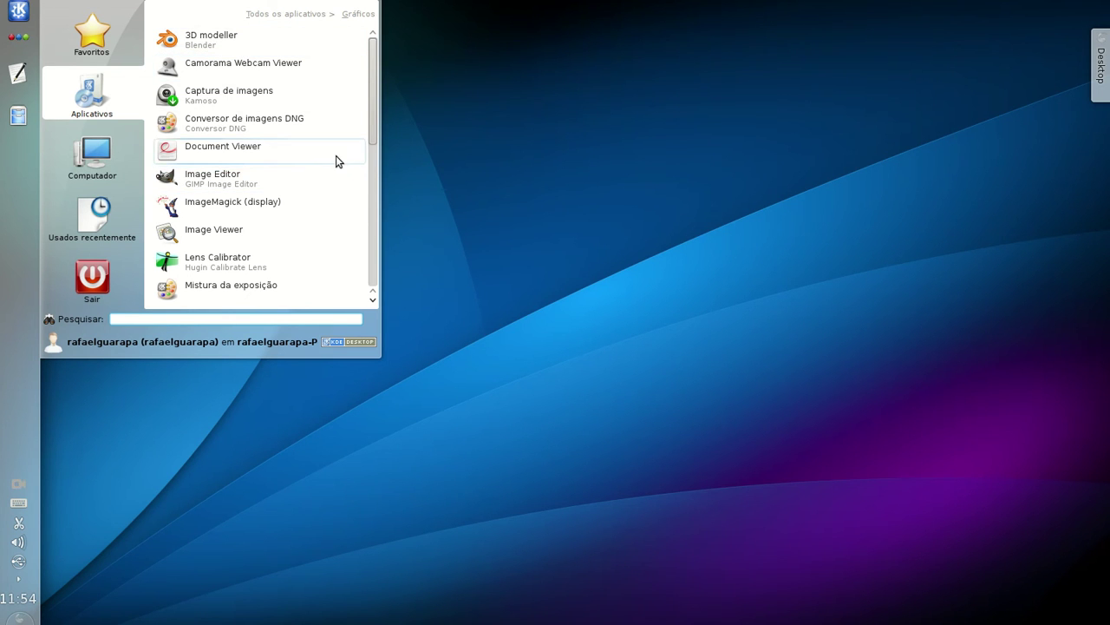
pyautogui.moveTo(374, 131); pyautogui.dragTo(368, 100)
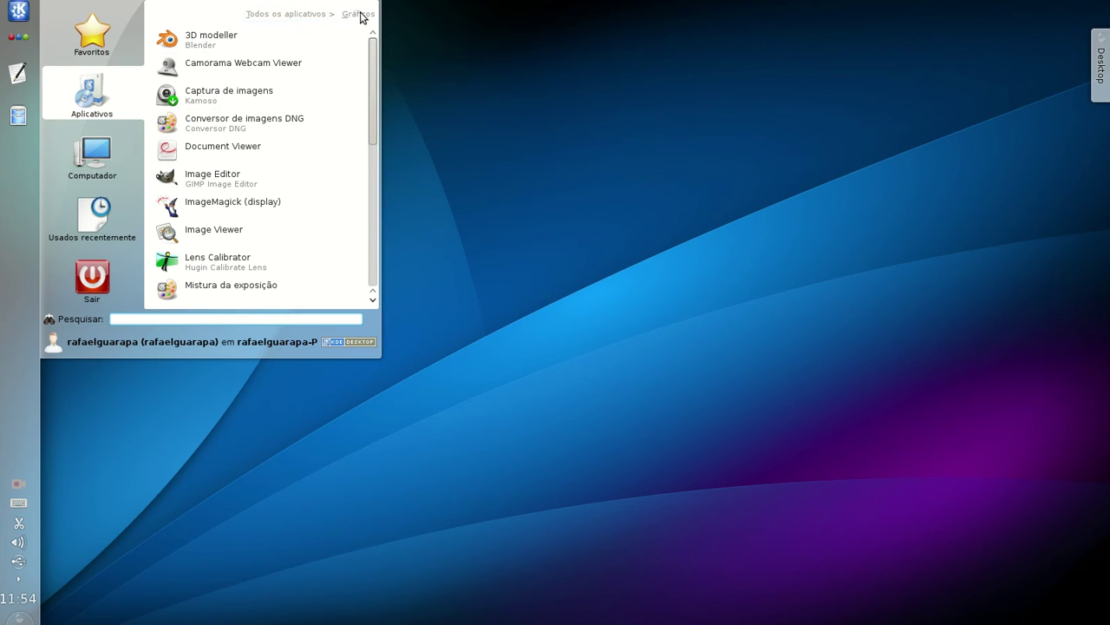
pyautogui.click(319, 14)
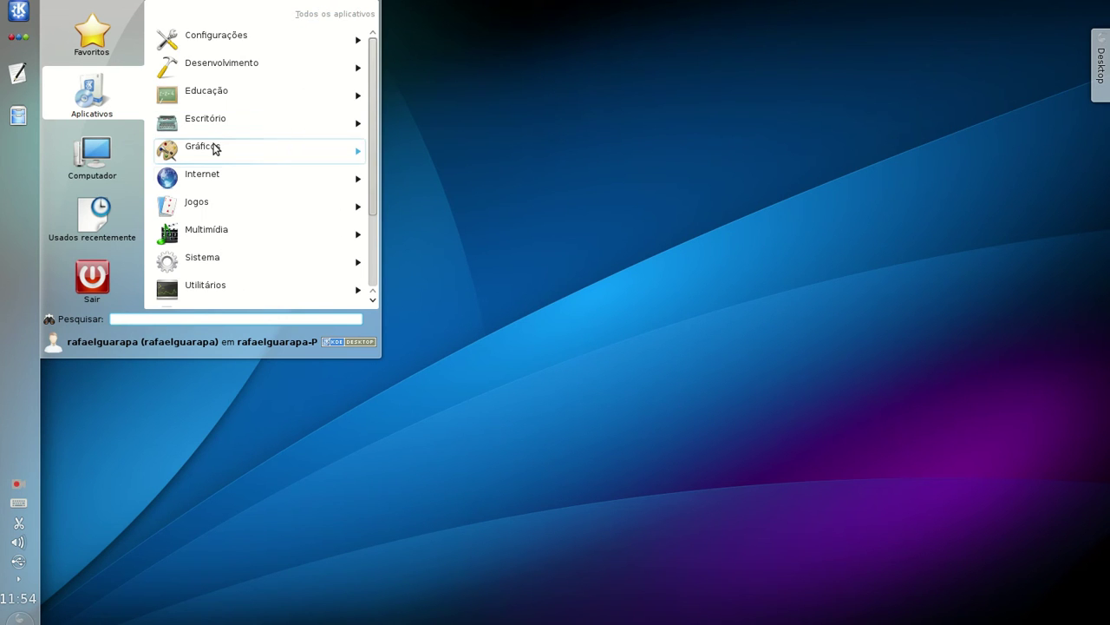
pyautogui.click(197, 186)
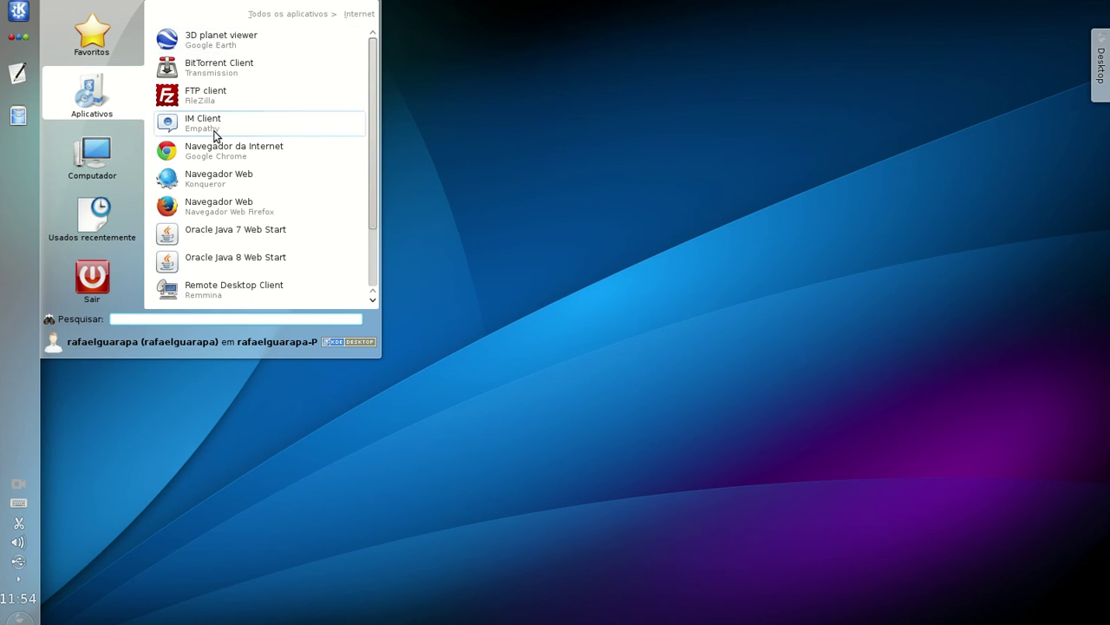
pyautogui.click(299, 15)
pyautogui.click(626, 111)
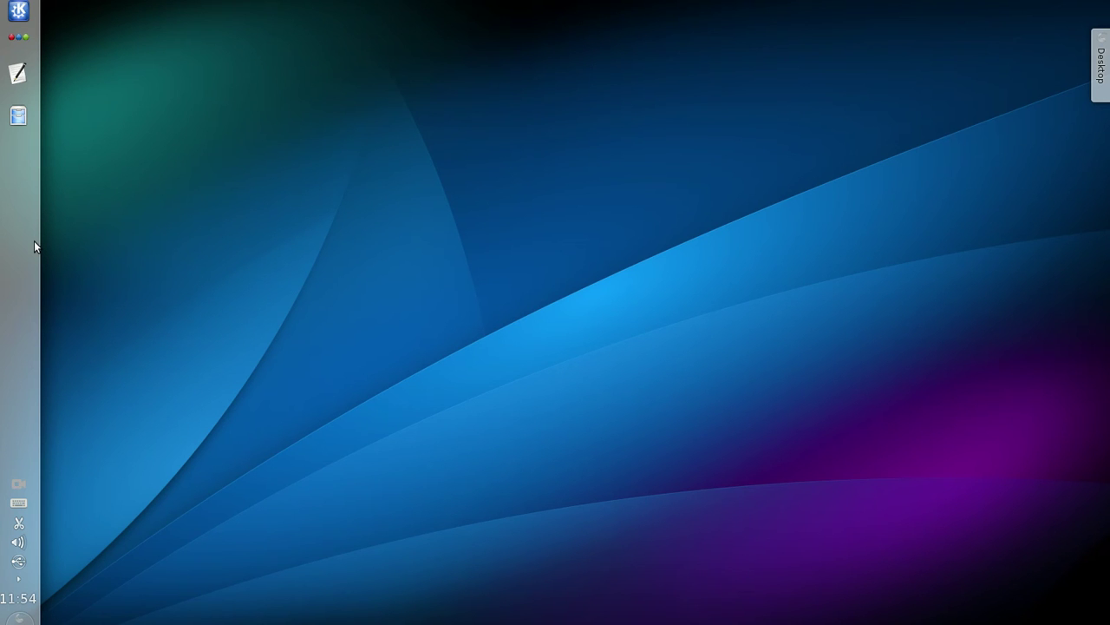
# Reopen the launcher and view its application categories and its Favoritos section
pyautogui.click(23, 11)
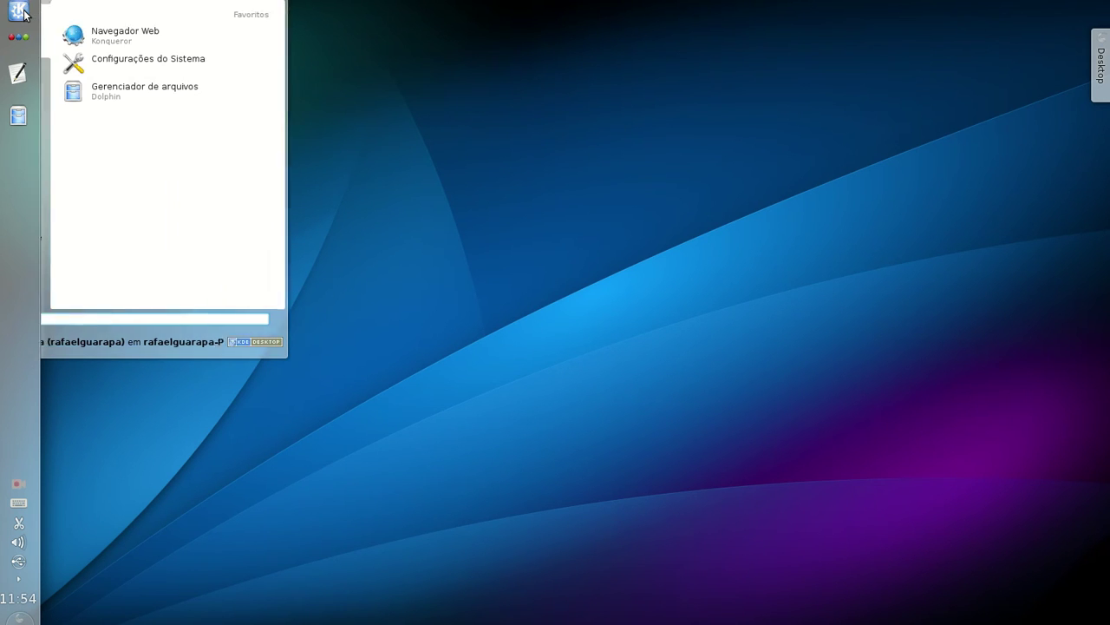
pyautogui.click(92, 97)
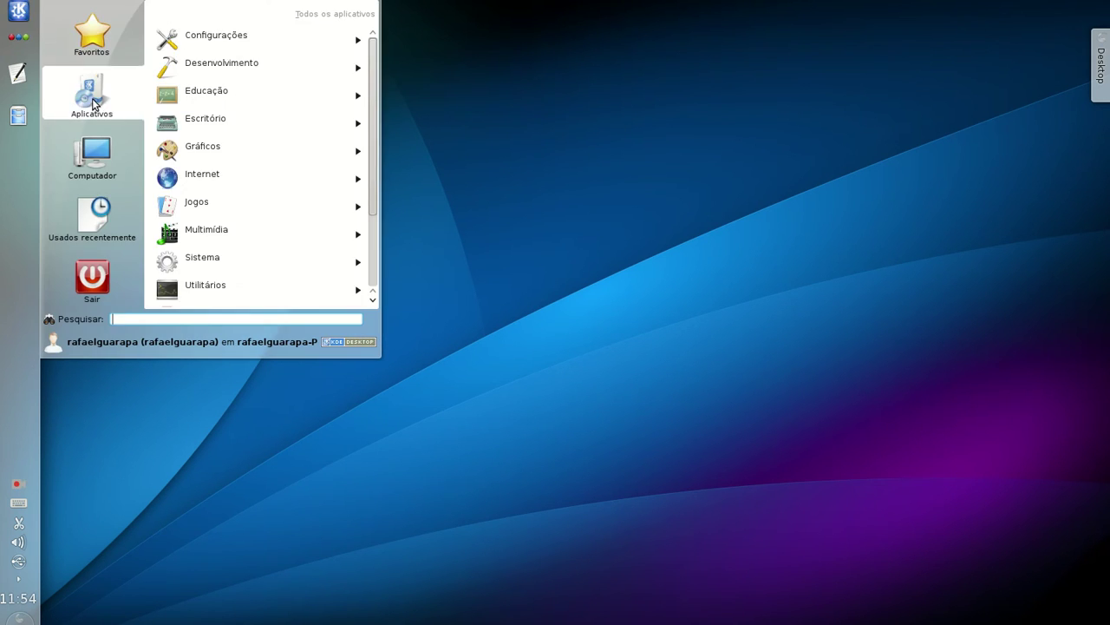
pyautogui.moveTo(114, 39)
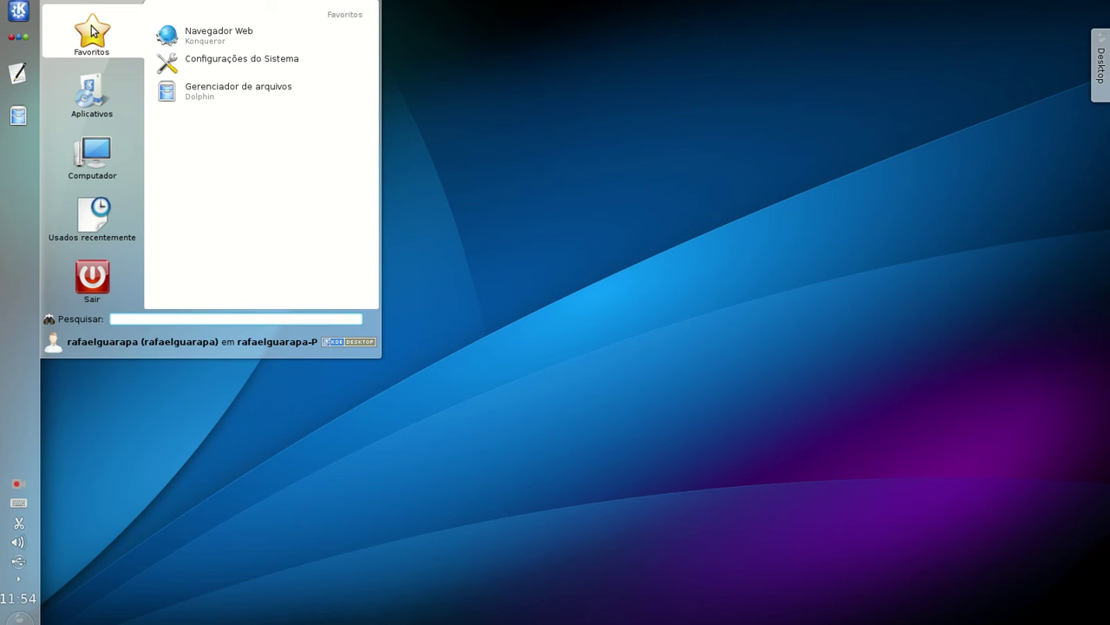
# Open Configurações do Sistema from the launcher's favorites, move its window toward the middle of the desktop and close it
pyautogui.click(244, 76)
pyautogui.moveTo(280, 31); pyautogui.dragTo(409, 69)
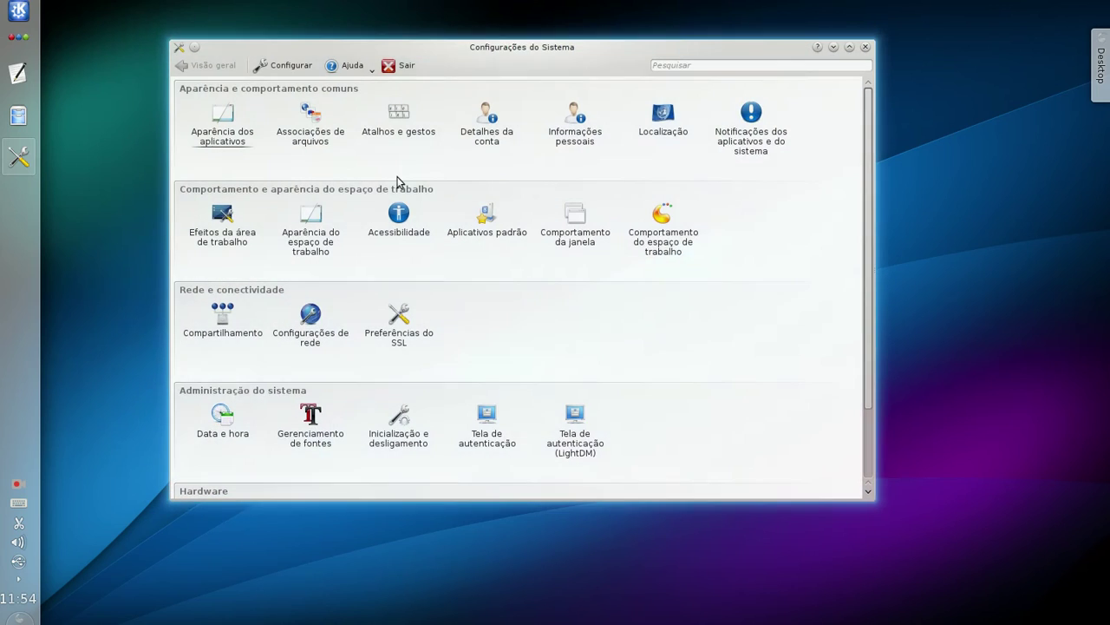
pyautogui.click(866, 49)
# Search the application launcher for "configura" and close the launcher
pyautogui.click(18, 10)
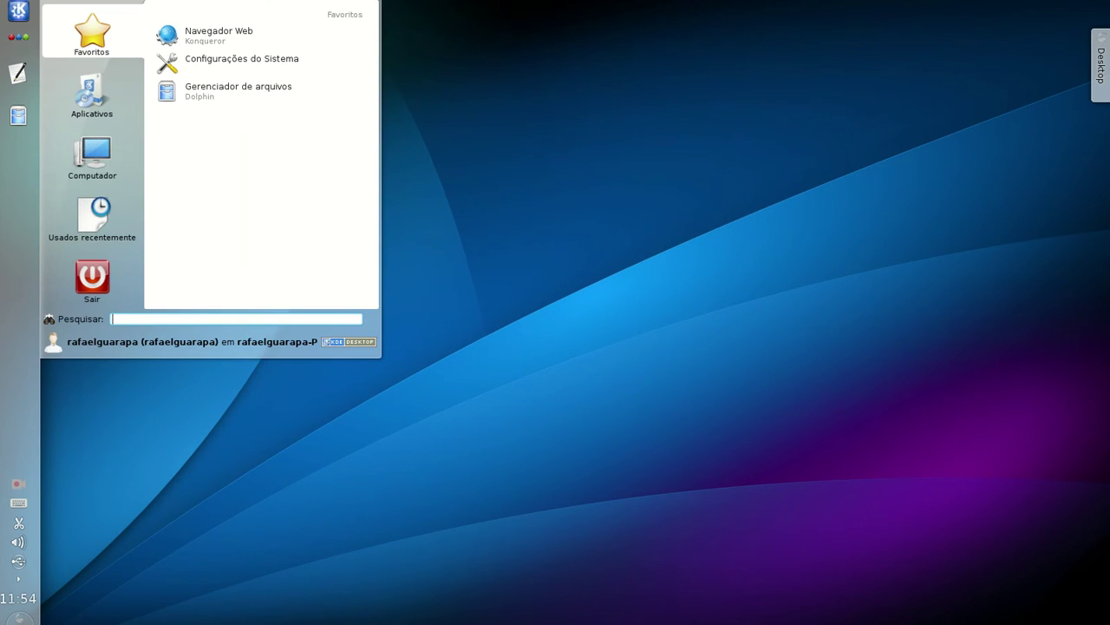
pyautogui.write('configura')
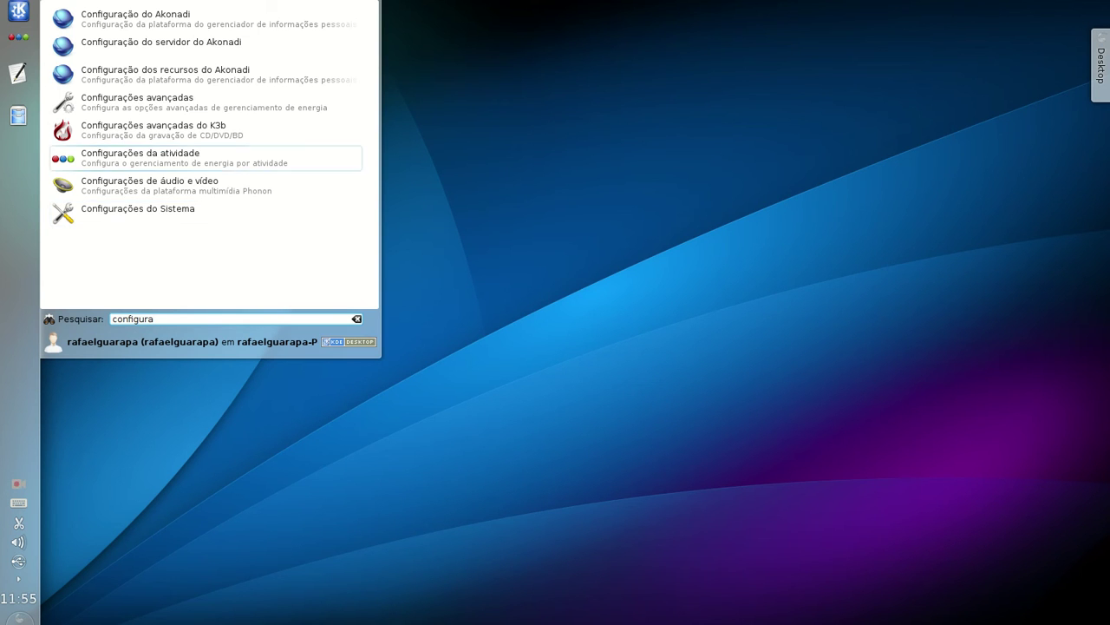
pyautogui.press('Escape')
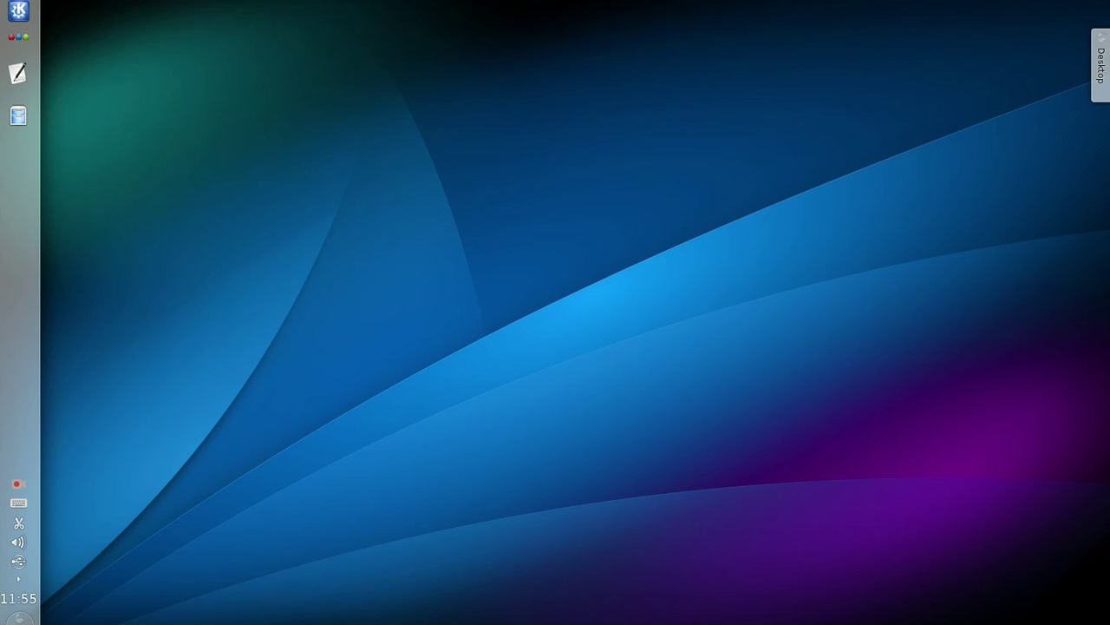
# Open Configurações do Sistema from the launcher's Configurações application category, move its window away from the panel and close it
pyautogui.hotkey('alt', 'F1')
pyautogui.press('Tab')
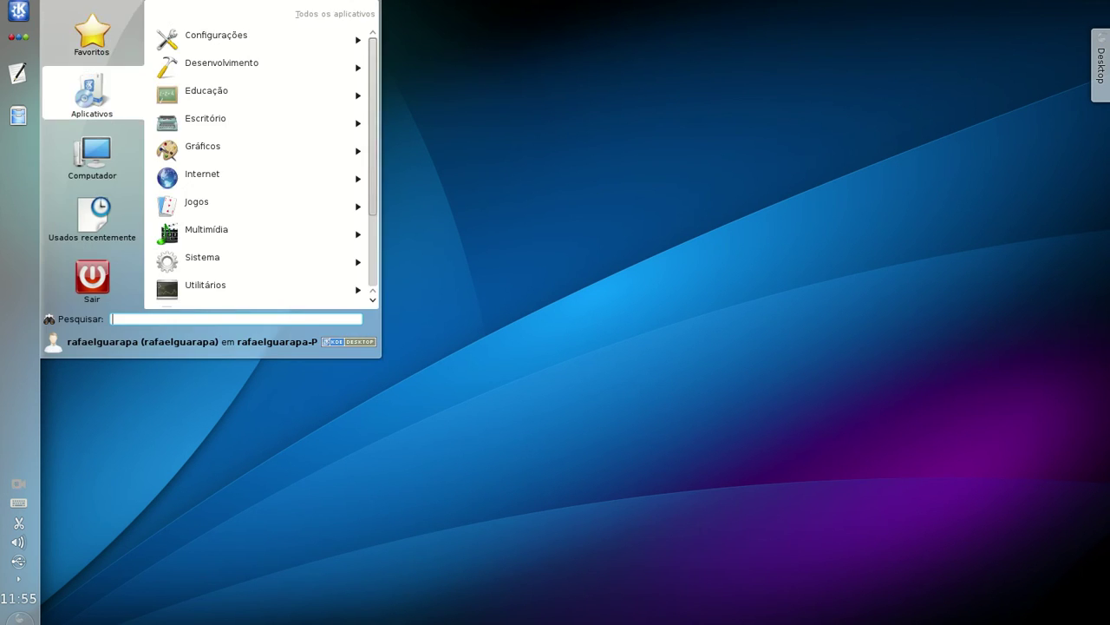
pyautogui.press('Down')
pyautogui.press('Down')
pyautogui.press('Down')
pyautogui.press('Up')
pyautogui.press('Up')
pyautogui.press('Right')
pyautogui.press('Down')
pyautogui.press('Down')
pyautogui.press('Down')
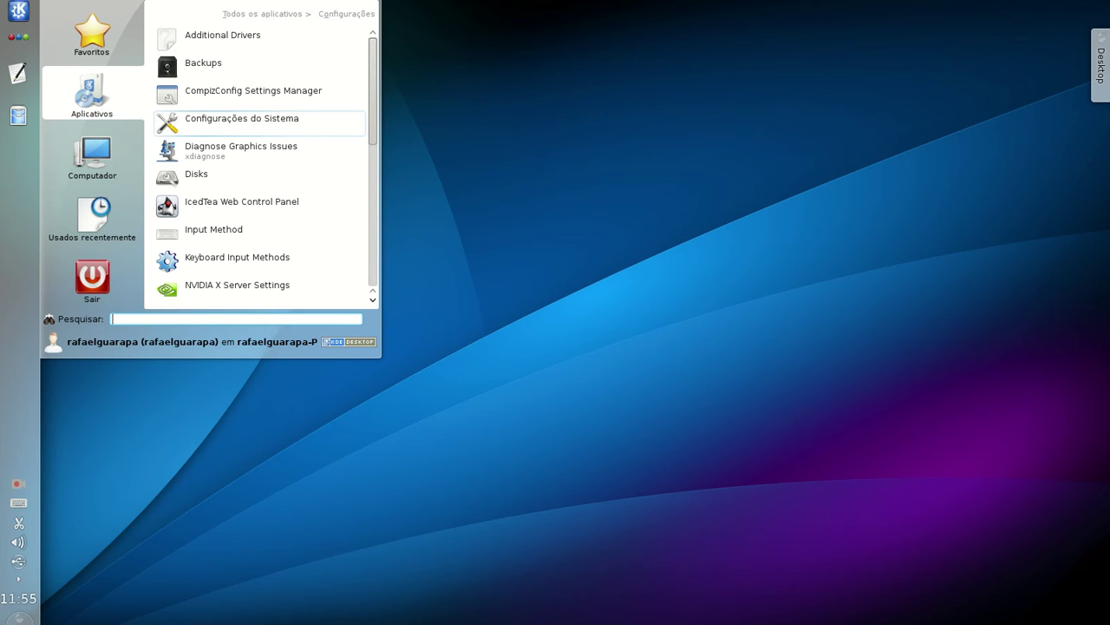
pyautogui.press('Return')
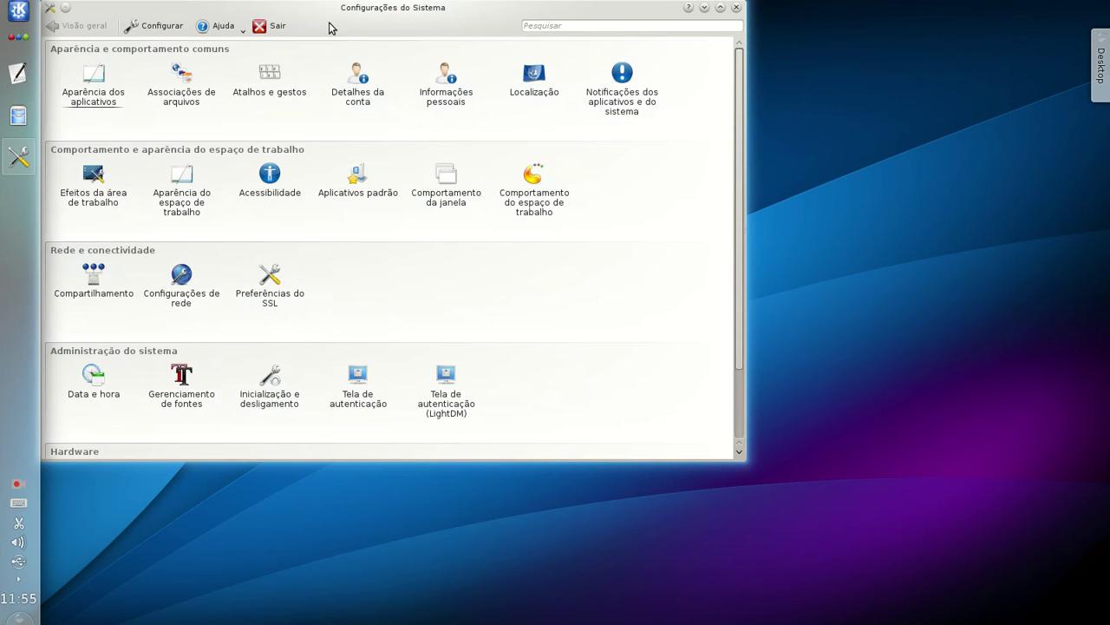
pyautogui.moveTo(328, 14); pyautogui.dragTo(449, 58)
pyautogui.click(857, 51)
# Open Configurações do Sistema from the launcher's favorites, reposition its window and open the Aparência do espaço de trabalho settings
pyautogui.click(18, 11)
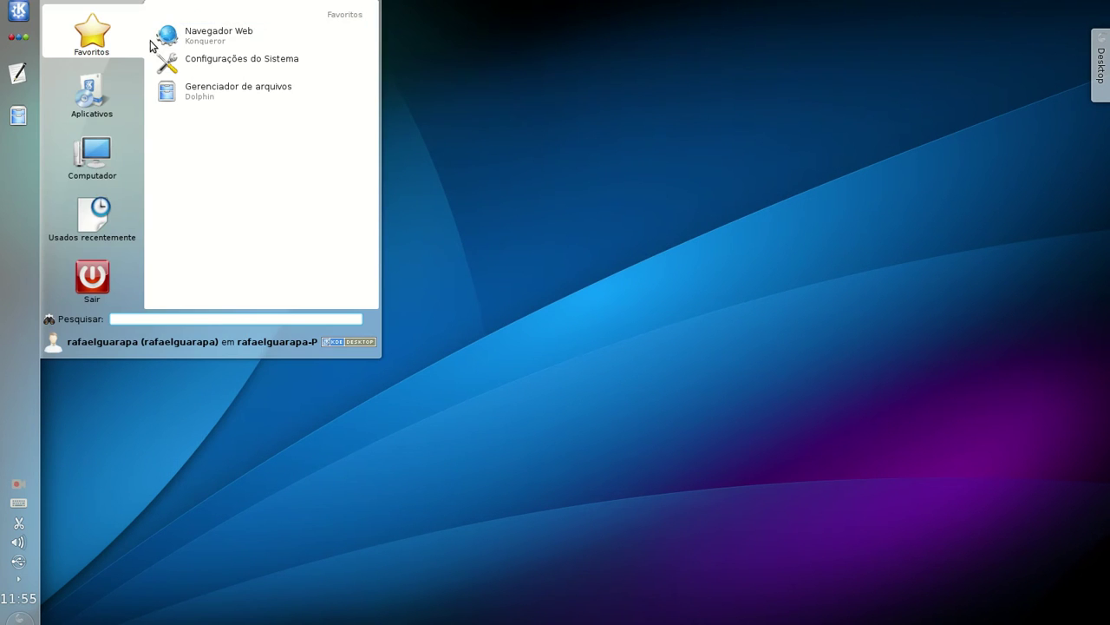
pyautogui.click(217, 56)
pyautogui.moveTo(379, 9); pyautogui.dragTo(511, 93)
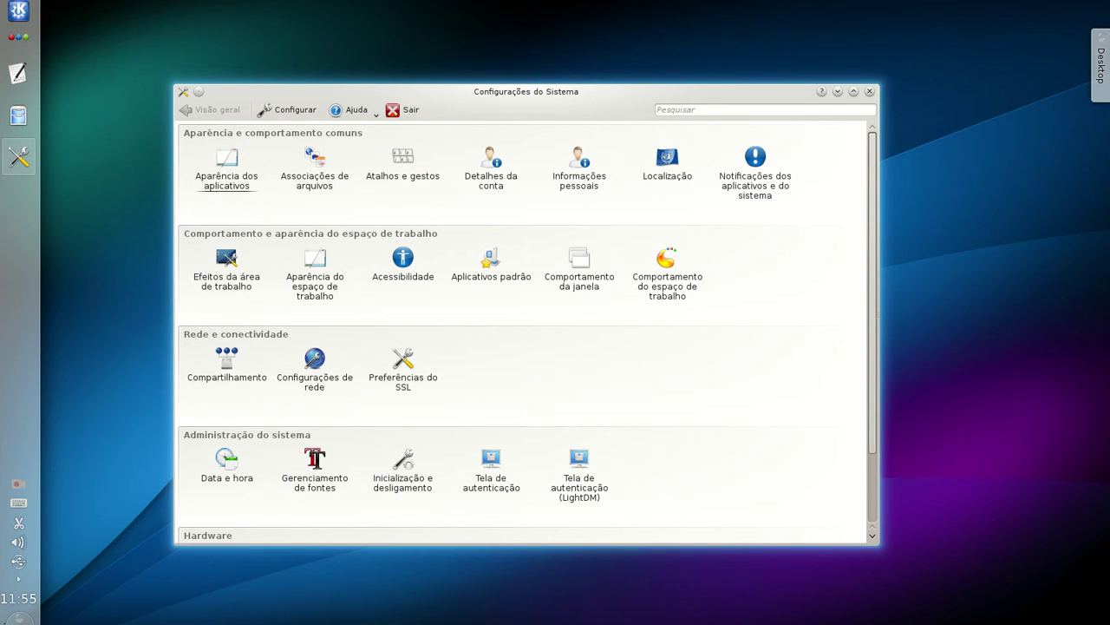
pyautogui.moveTo(337, 296)
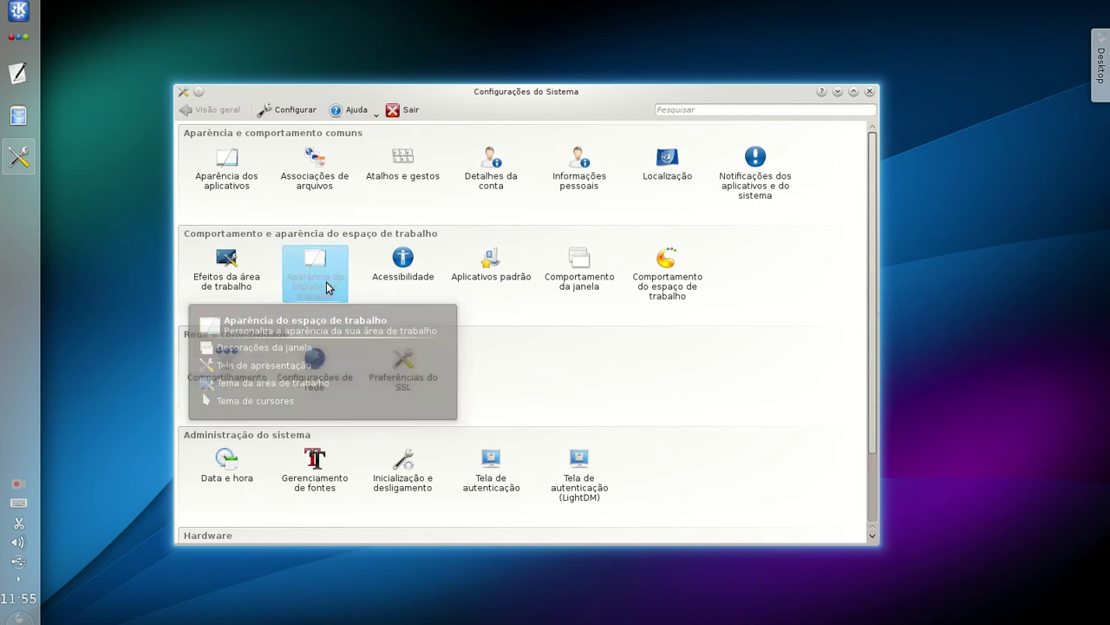
pyautogui.click(335, 295)
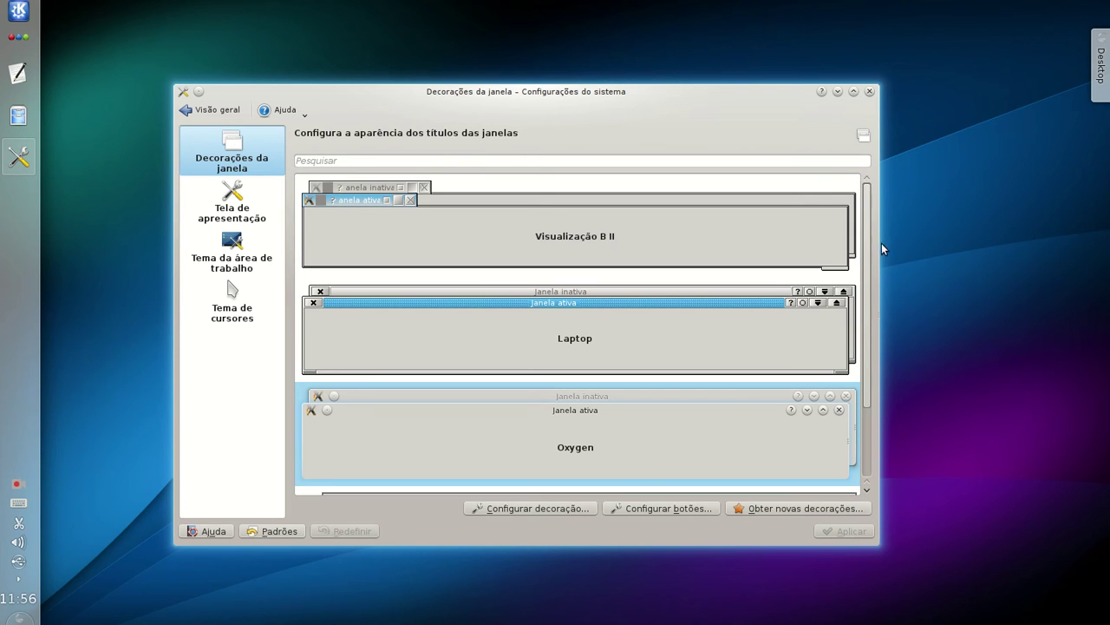
# Look through the available window decorations and apply Visualização B II
pyautogui.scroll(-2, 870, 219)
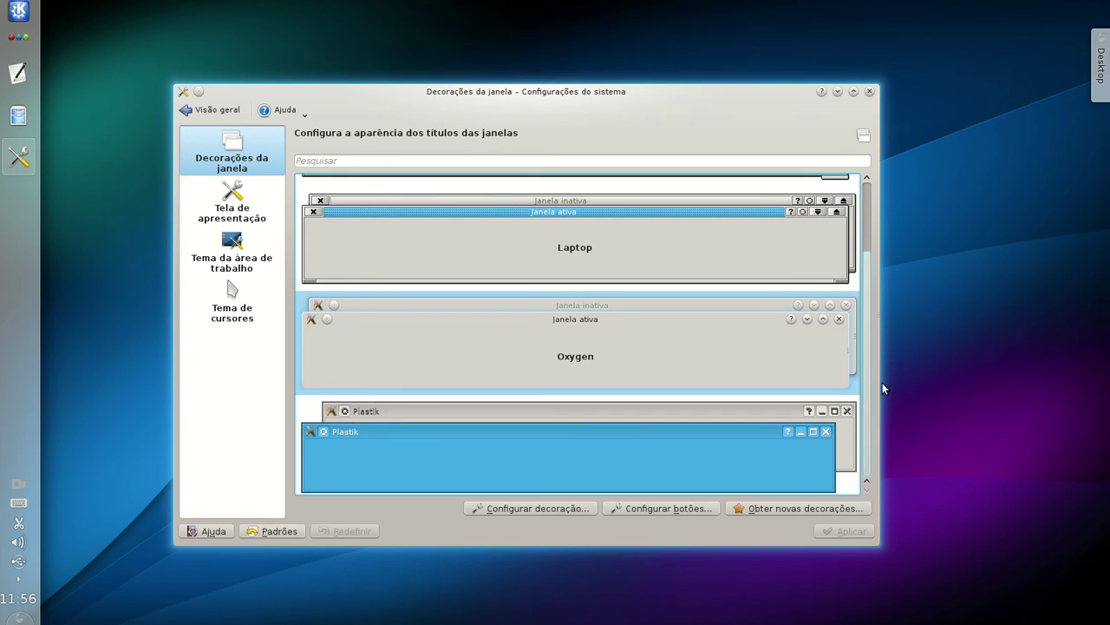
pyautogui.scroll(2, 882, 279)
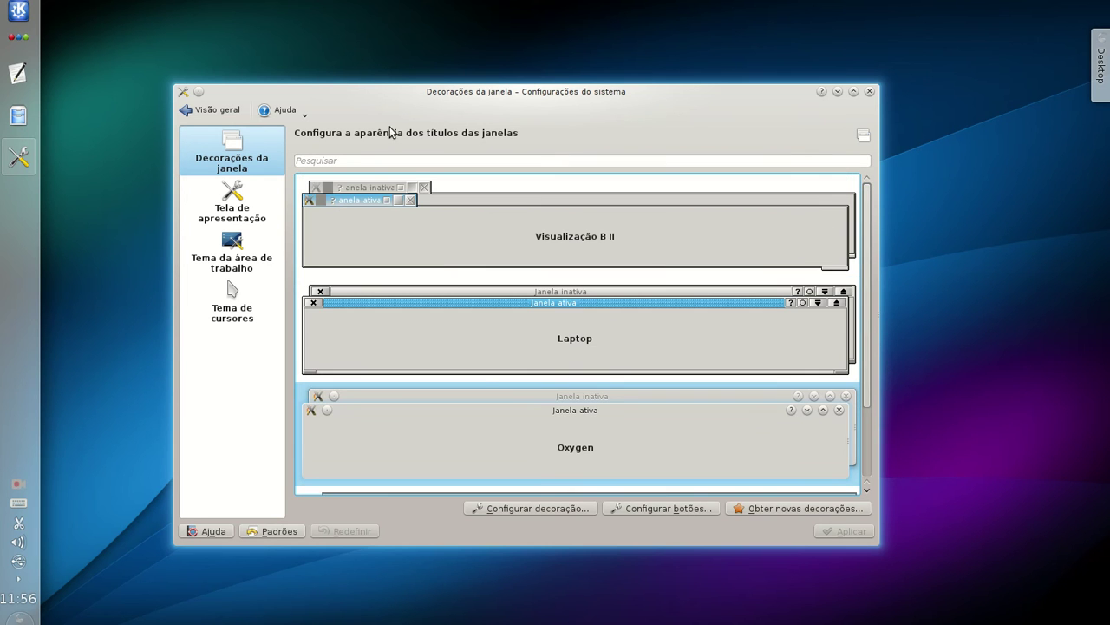
pyautogui.click(372, 237)
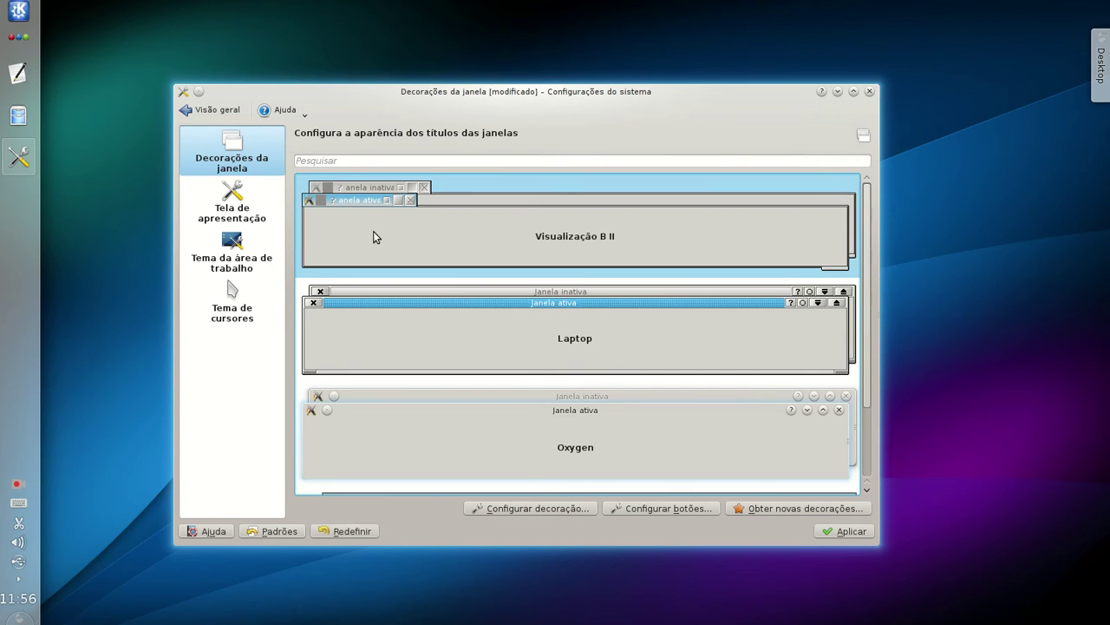
pyautogui.click(846, 531)
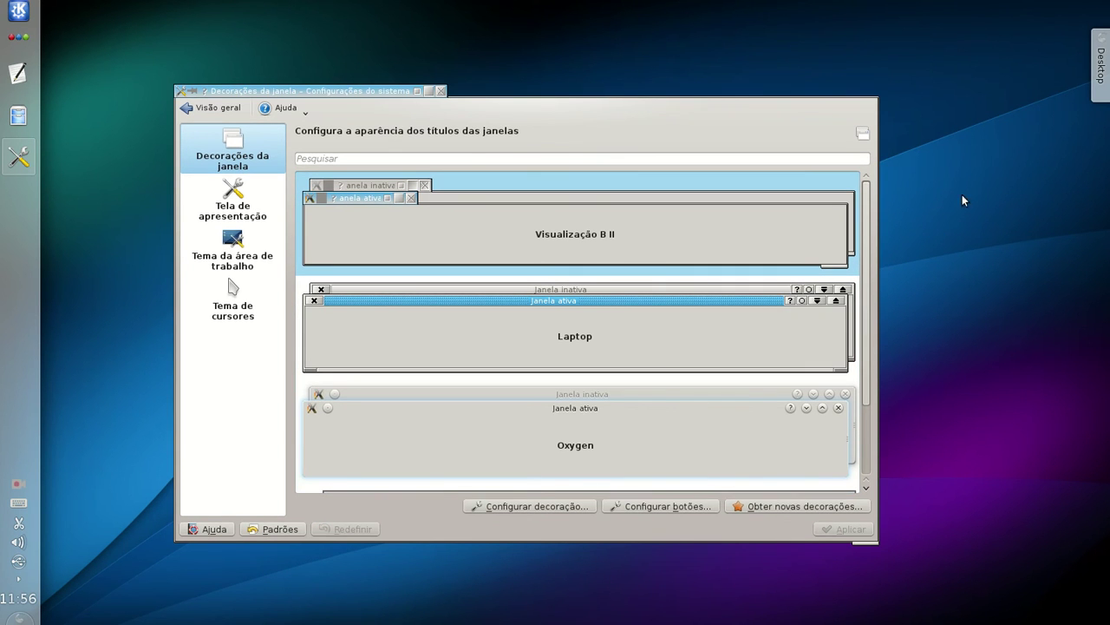
# Minimize the settings window and restore it twice, opening and dismissing the desktop's context menu in between
pyautogui.hotkey('alt', 'F4')
pyautogui.rightClick(860, 38)
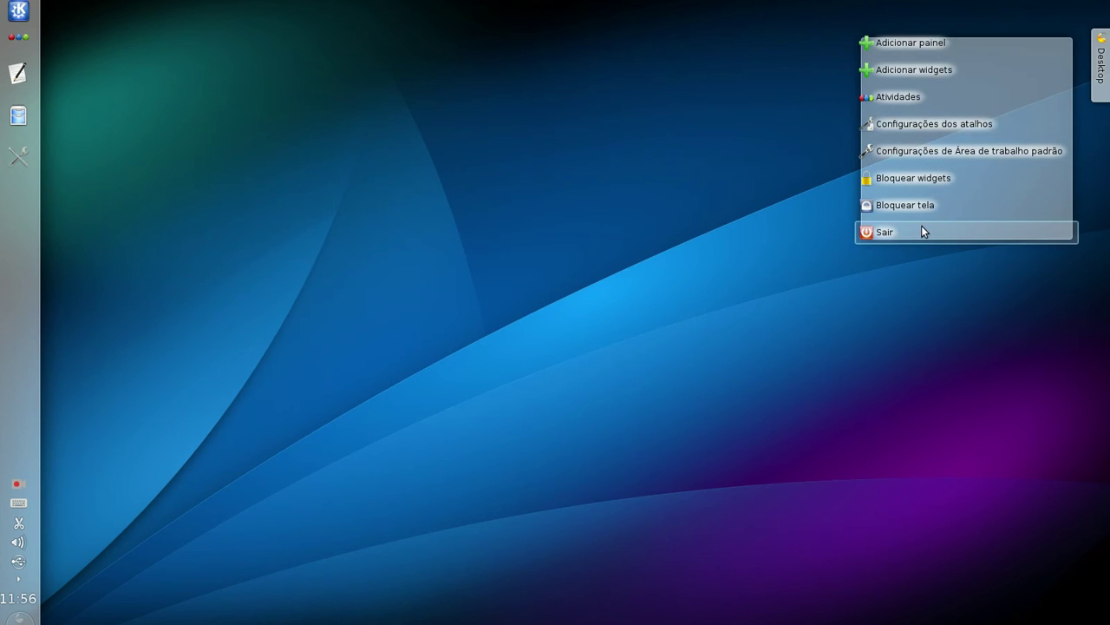
pyautogui.click(665, 211)
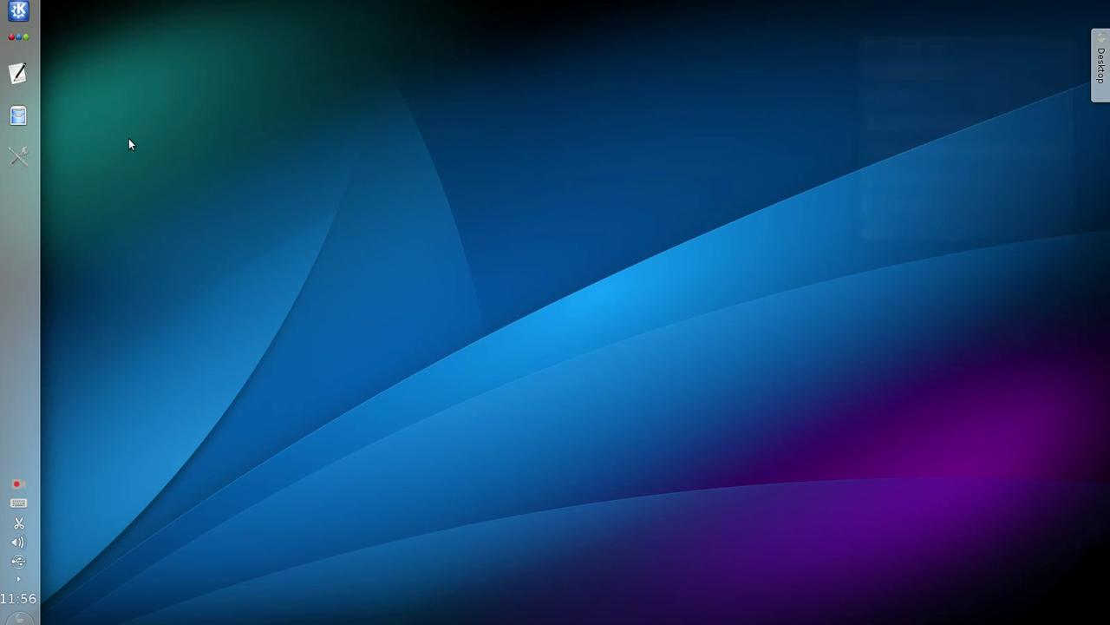
pyautogui.click(33, 156)
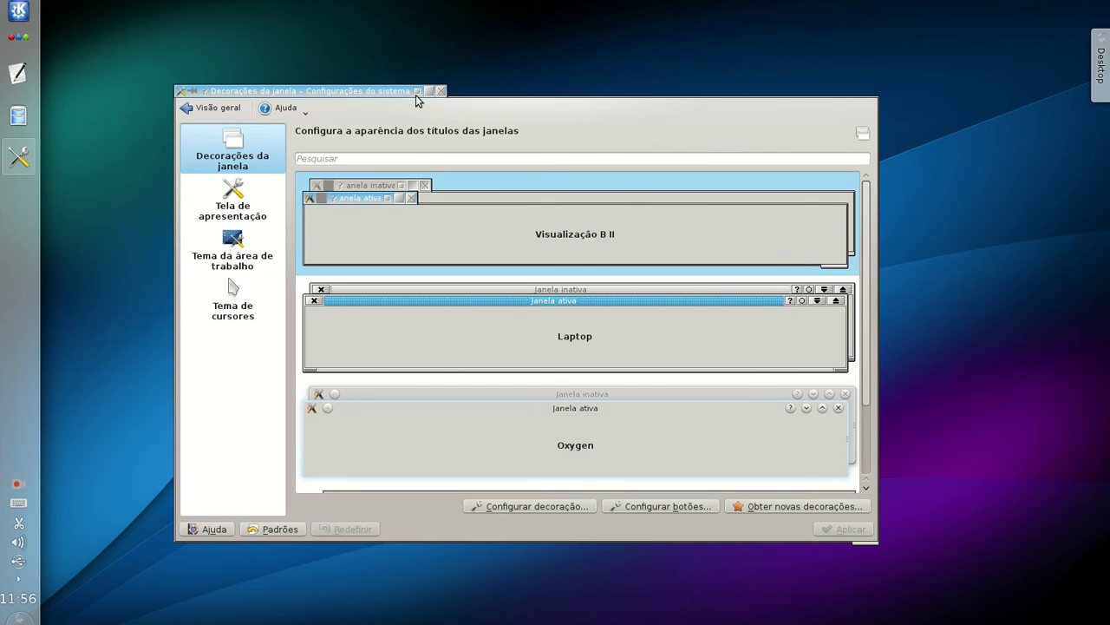
pyautogui.click(417, 90)
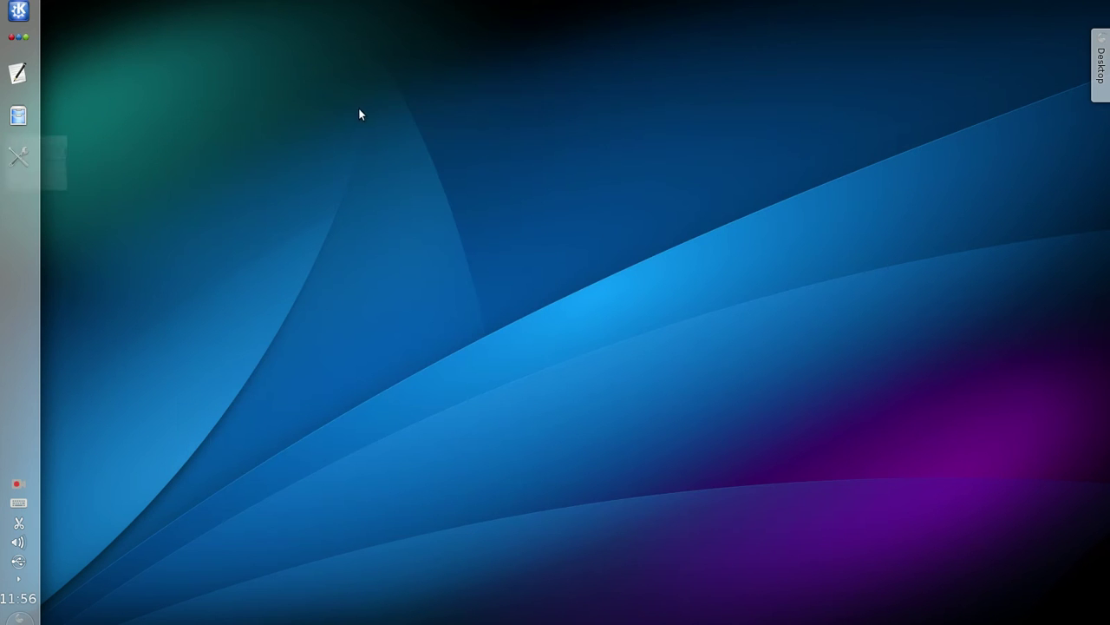
pyautogui.click(30, 163)
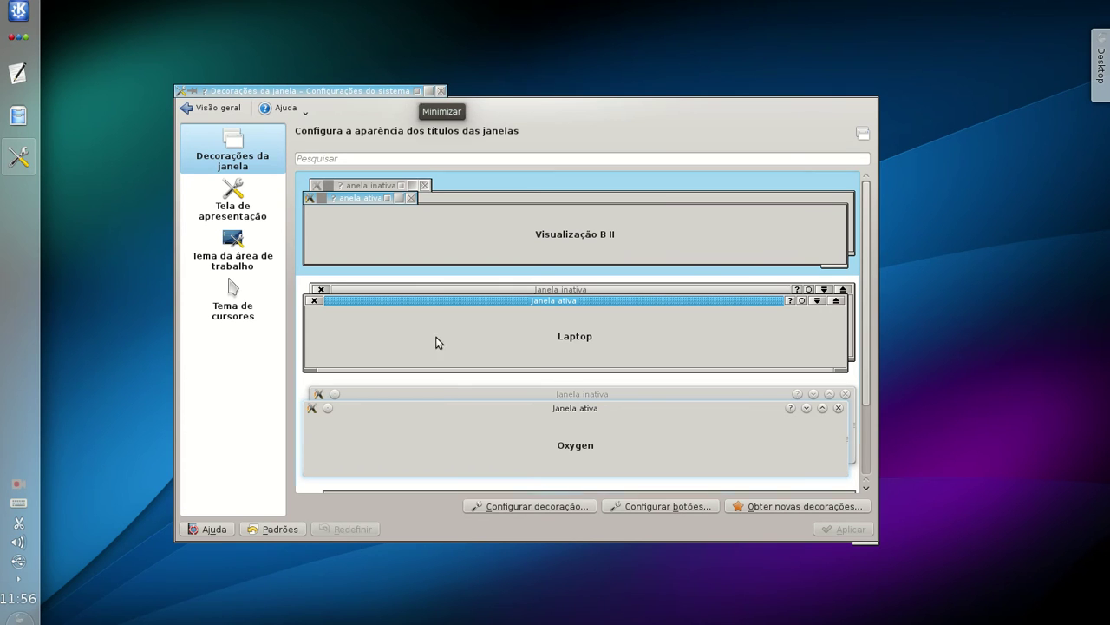
# Select the Laptop window decoration, switch the selection to Oxygen and apply it
pyautogui.click(515, 368)
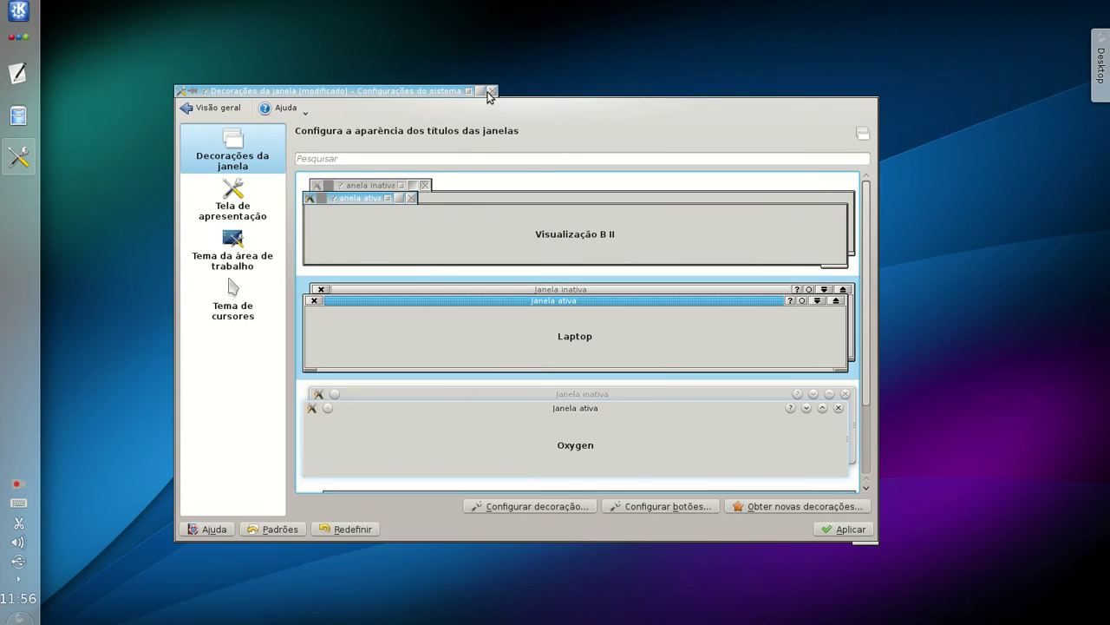
pyautogui.click(488, 421)
pyautogui.click(838, 532)
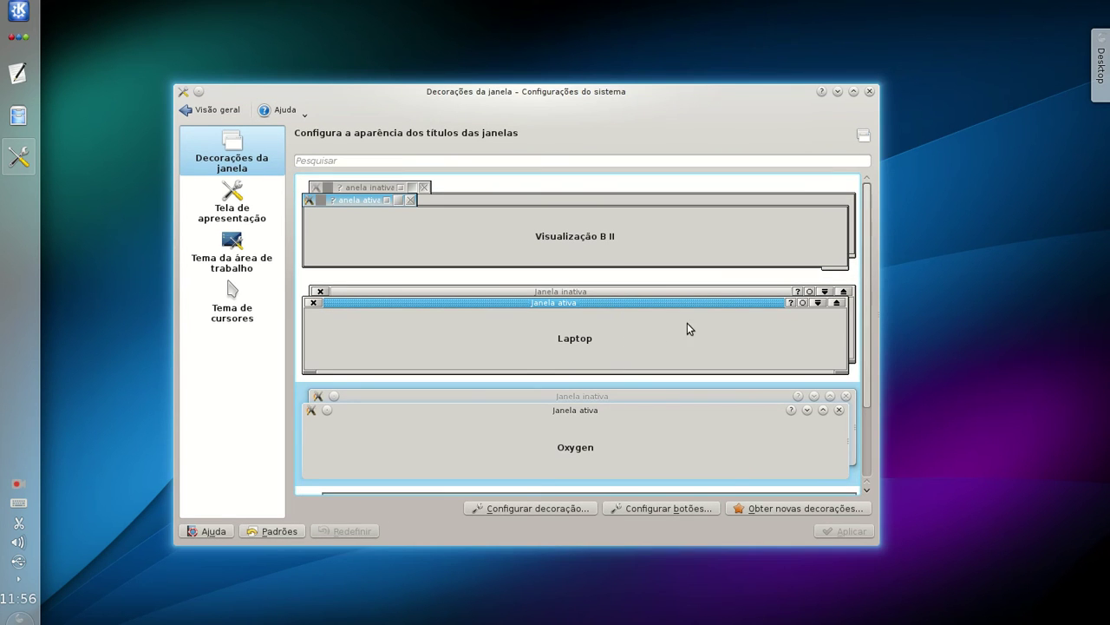
# Apply the Laptop window decoration and return to the Oxygen decoration
pyautogui.click(697, 322)
pyautogui.click(846, 530)
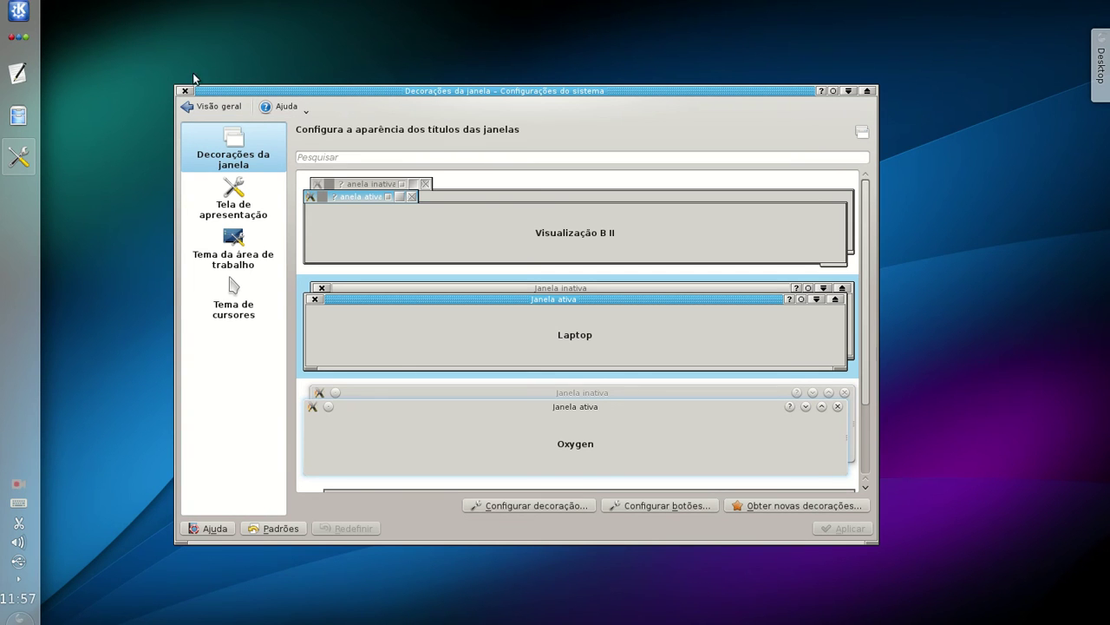
pyautogui.click(653, 435)
pyautogui.click(846, 527)
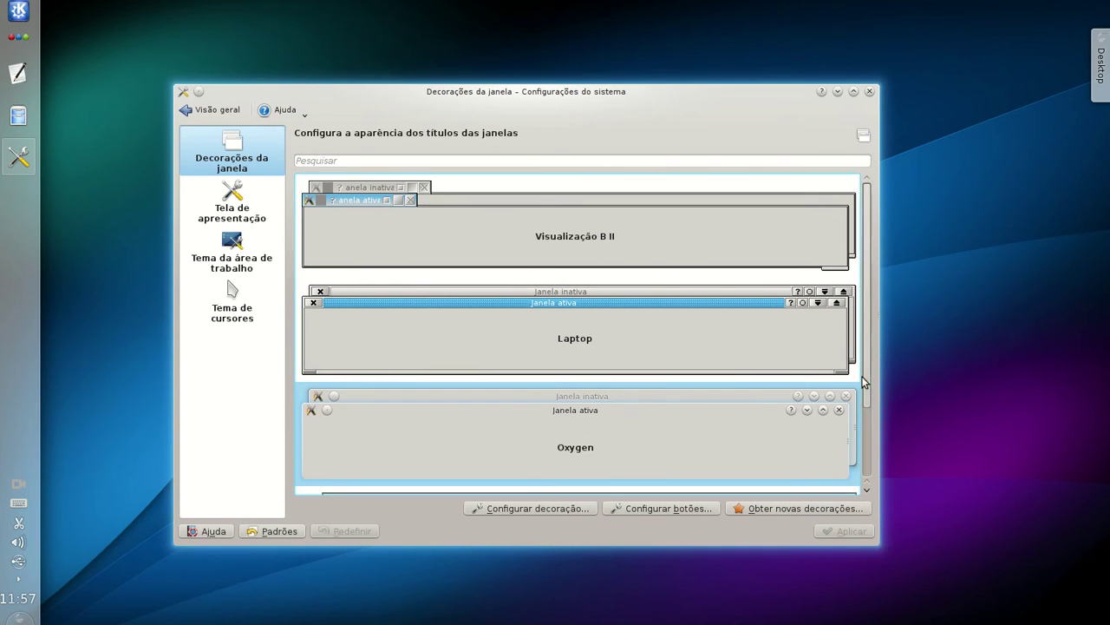
# Apply the Plastik window decoration and set the windows back to Oxygen
pyautogui.scroll(-3, 863, 413)
pyautogui.click(584, 412)
pyautogui.click(824, 531)
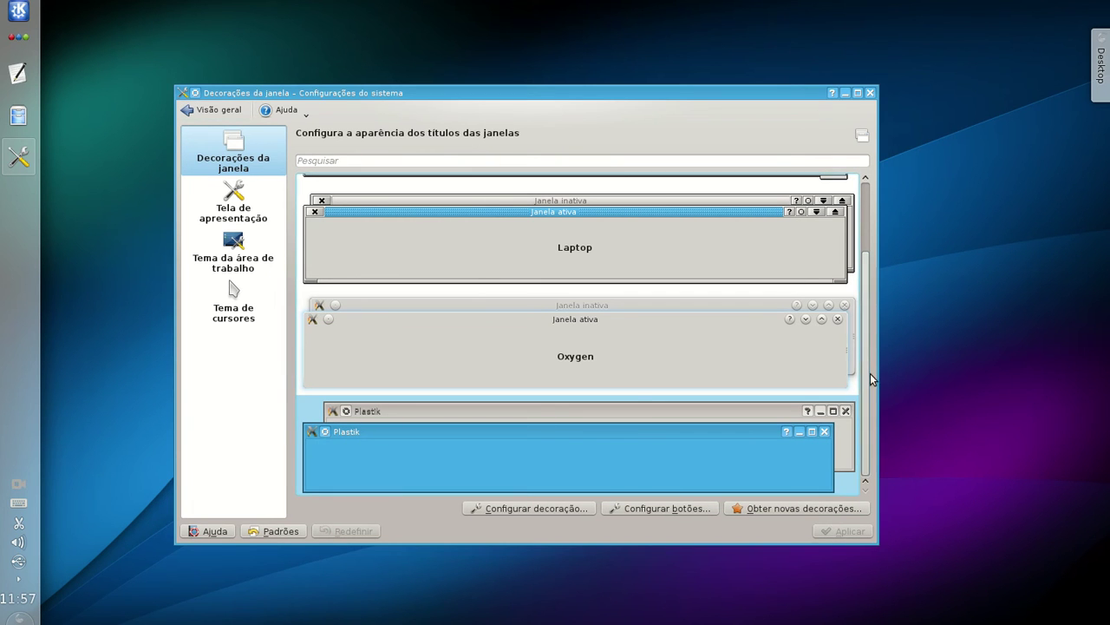
pyautogui.scroll(3, 866, 365)
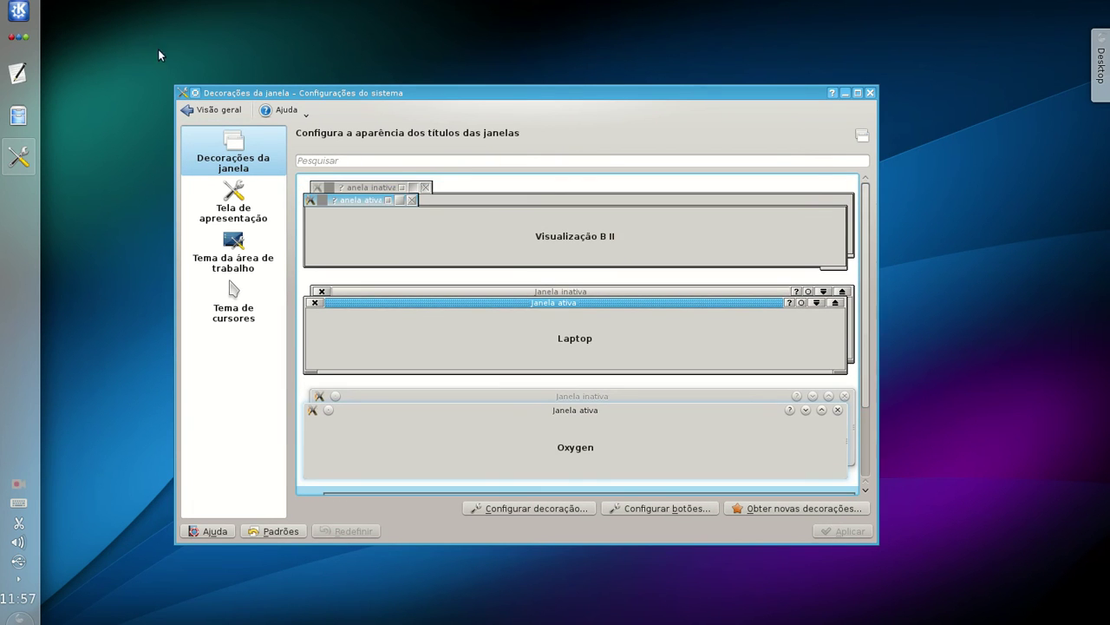
pyautogui.click(533, 444)
pyautogui.click(834, 532)
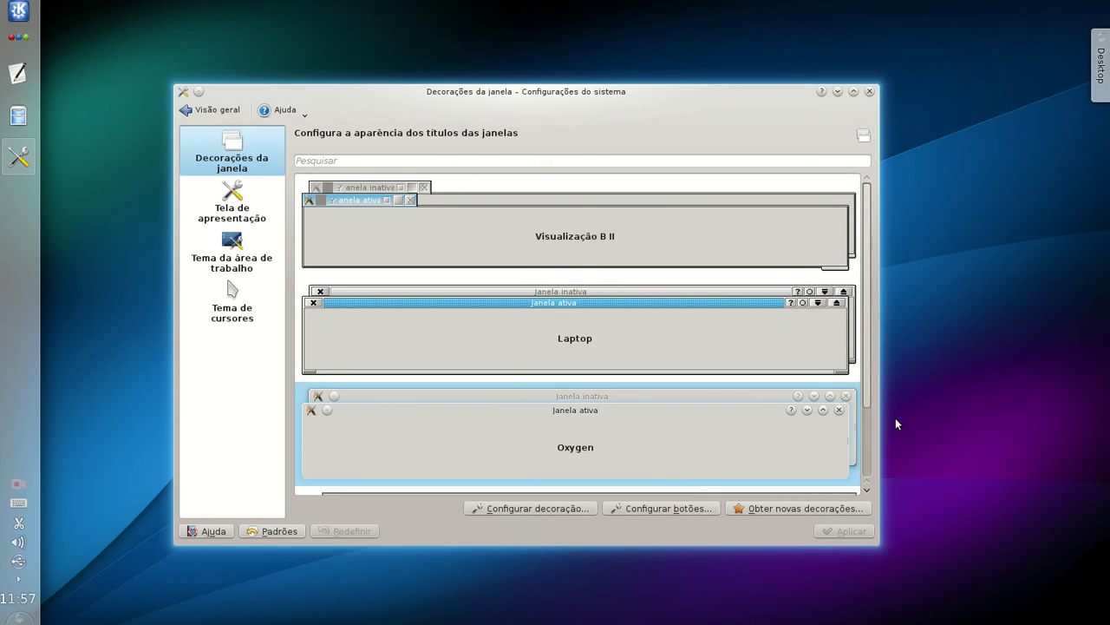
# Preview splash screen themes such as Simple and Minimalistic in Tela de apresentação, and apply the Padrão theme
pyautogui.click(253, 215)
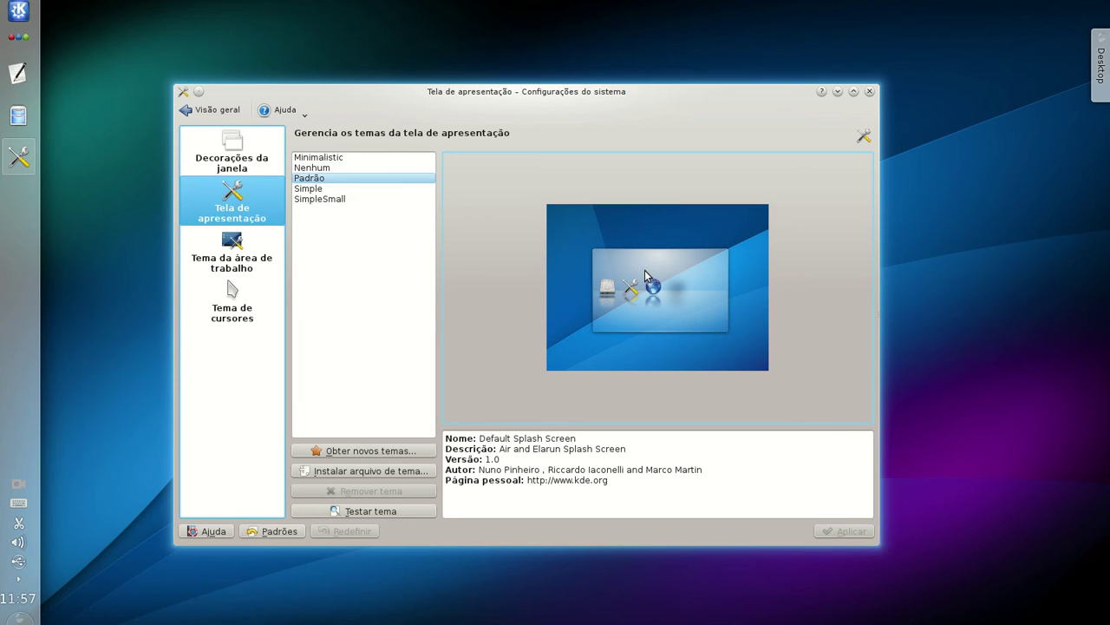
pyautogui.click(330, 192)
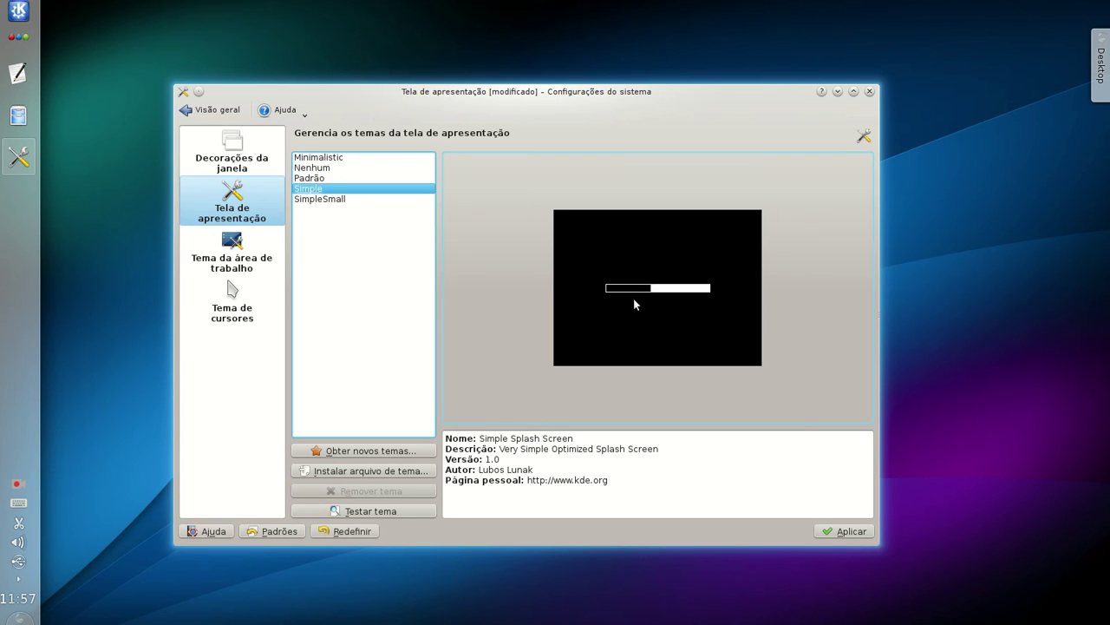
pyautogui.click(299, 200)
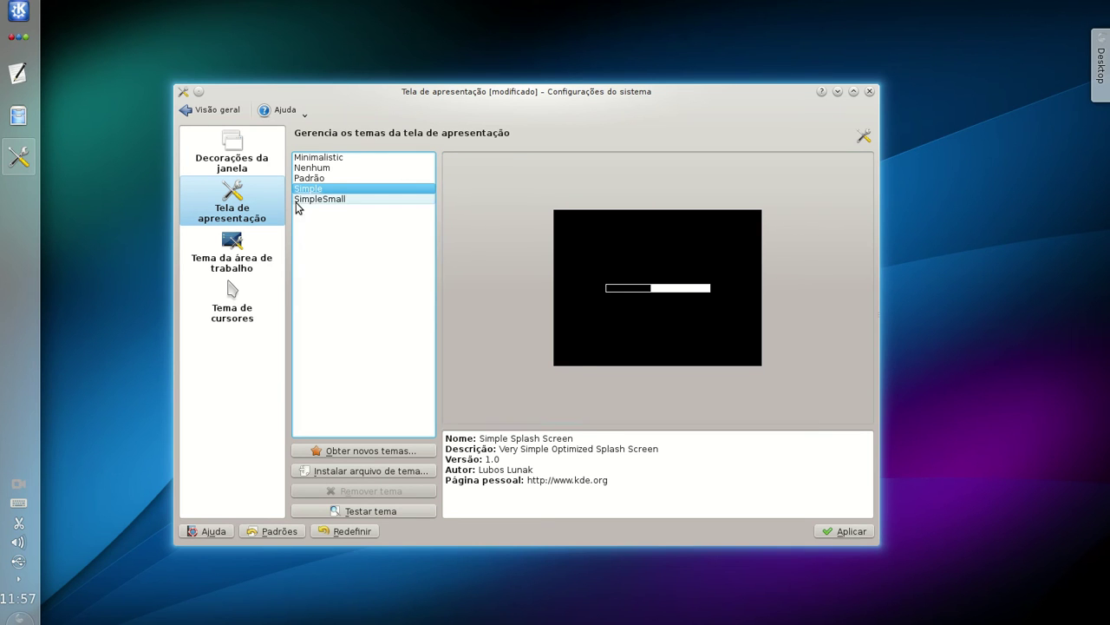
pyautogui.click(374, 168)
pyautogui.click(367, 158)
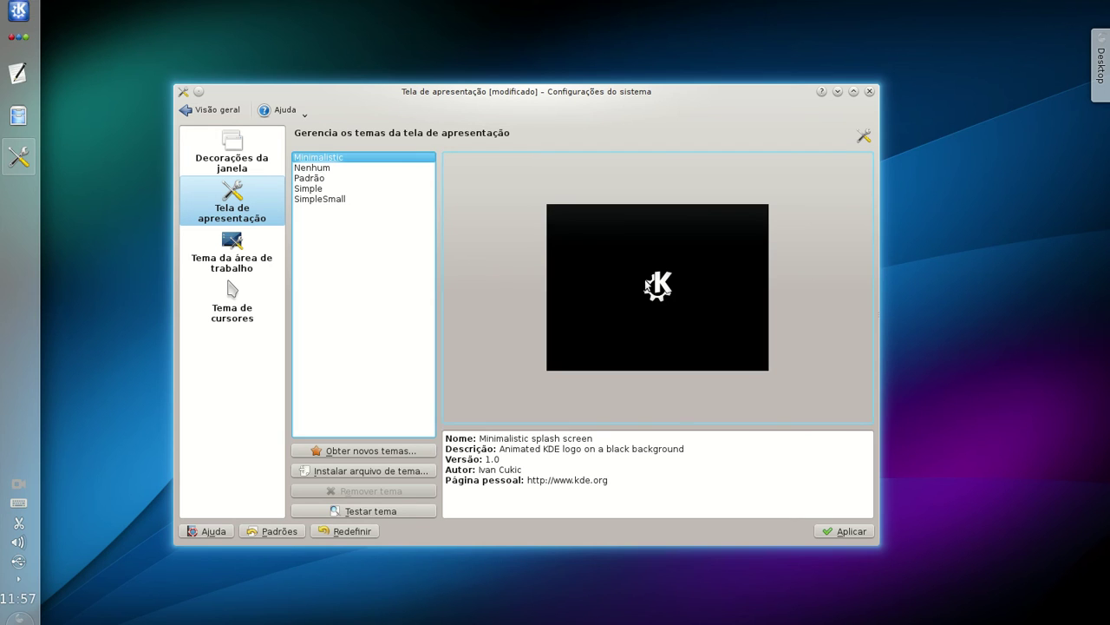
pyautogui.click(344, 177)
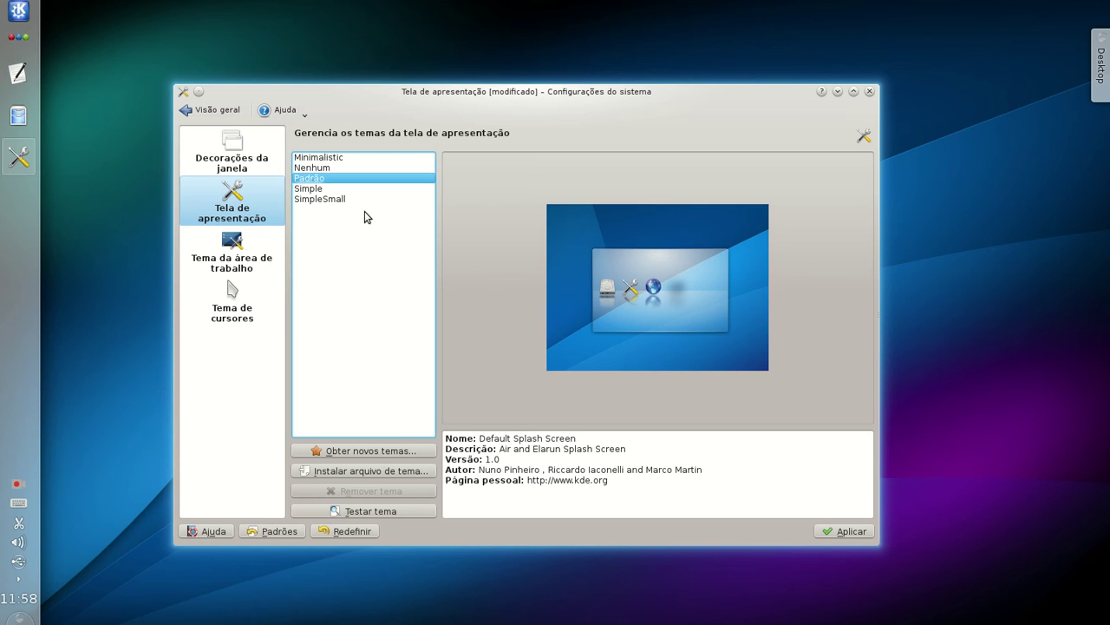
pyautogui.click(851, 531)
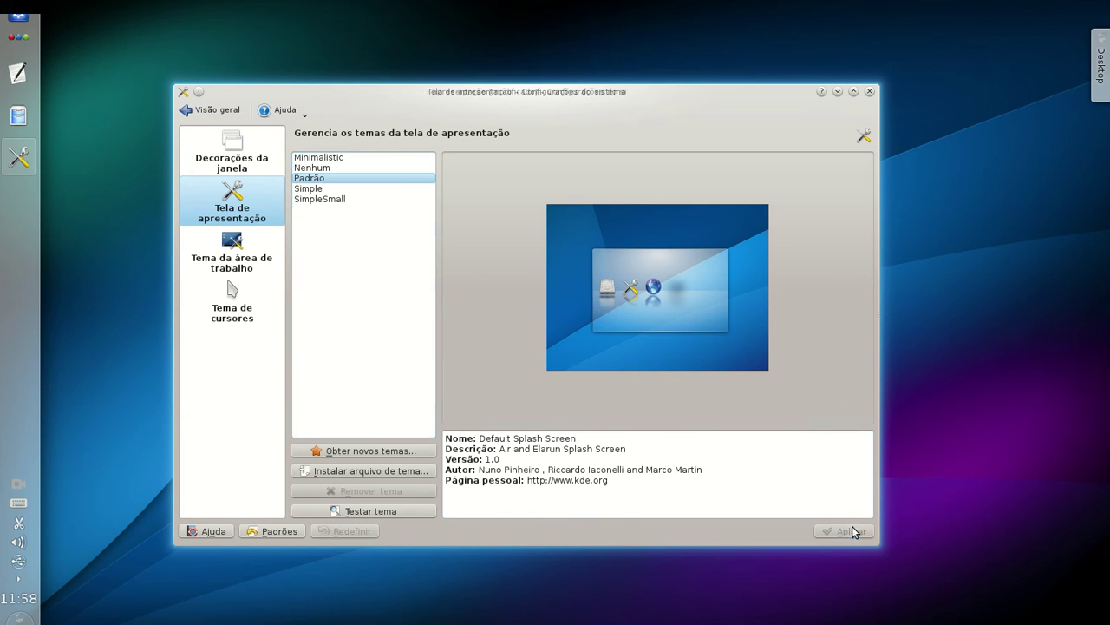
# Apply the Oxygen desktop theme in Tema da área de trabalho and look through the application launcher's sections with it
pyautogui.click(241, 272)
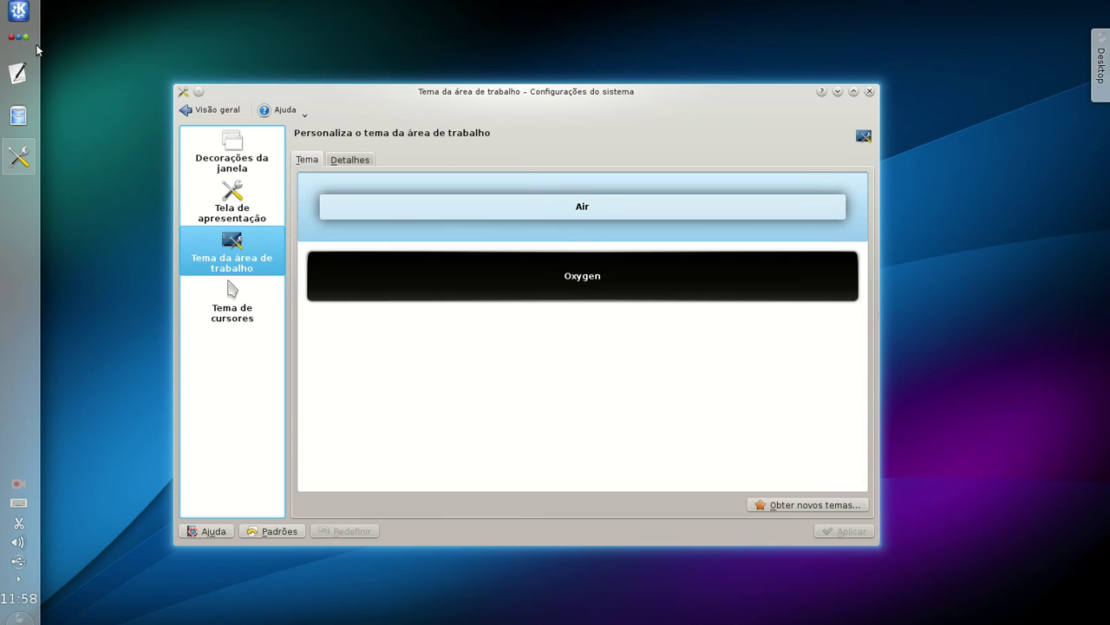
pyautogui.click(615, 276)
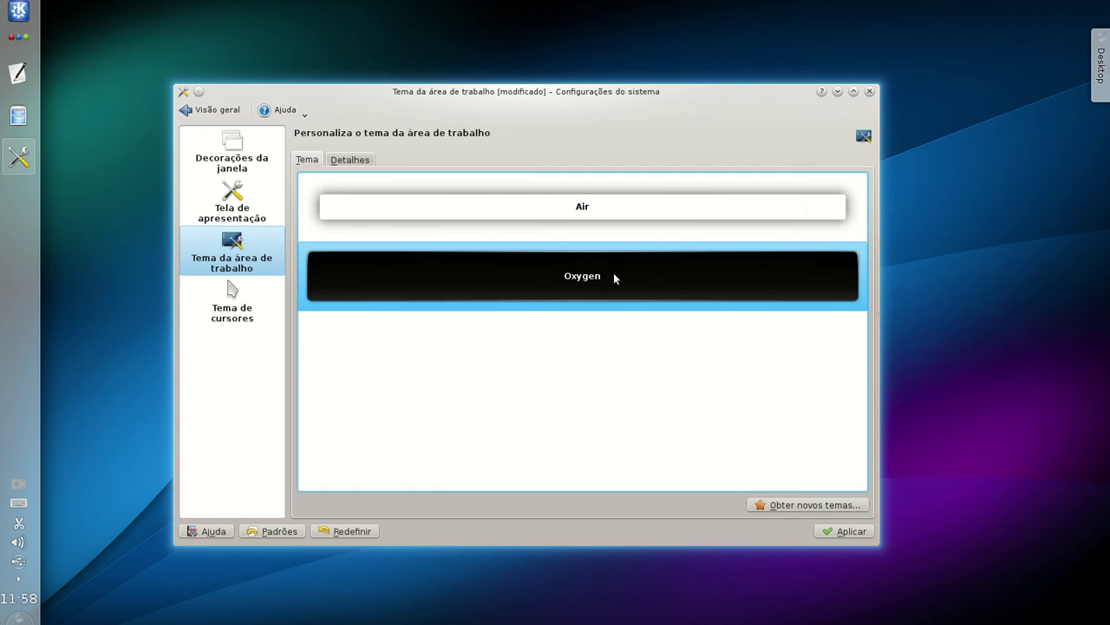
pyautogui.click(848, 532)
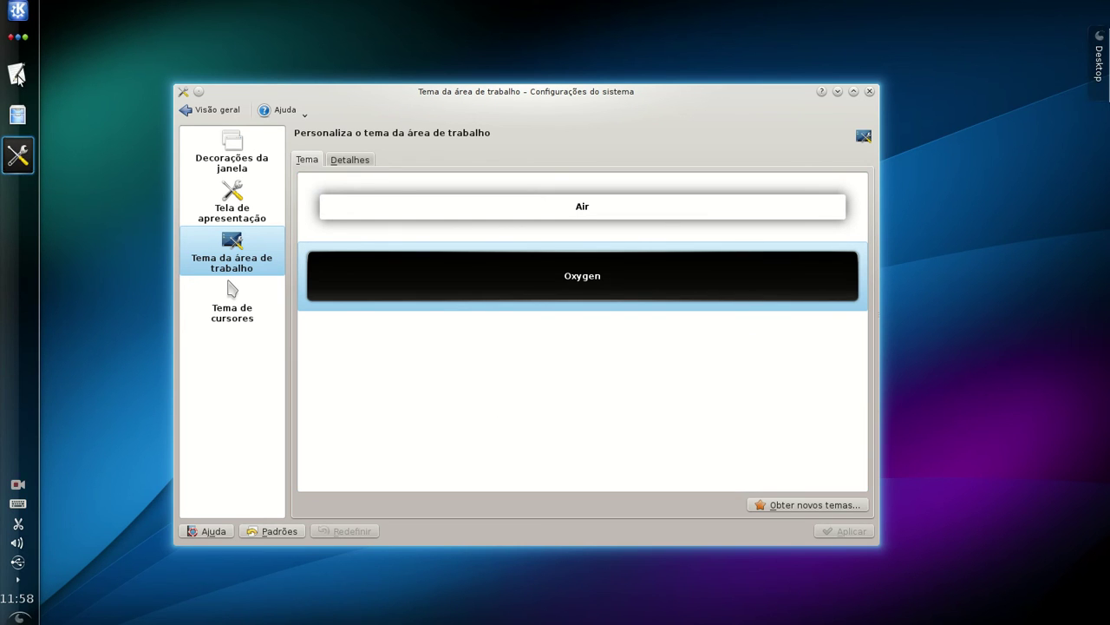
pyautogui.click(17, 11)
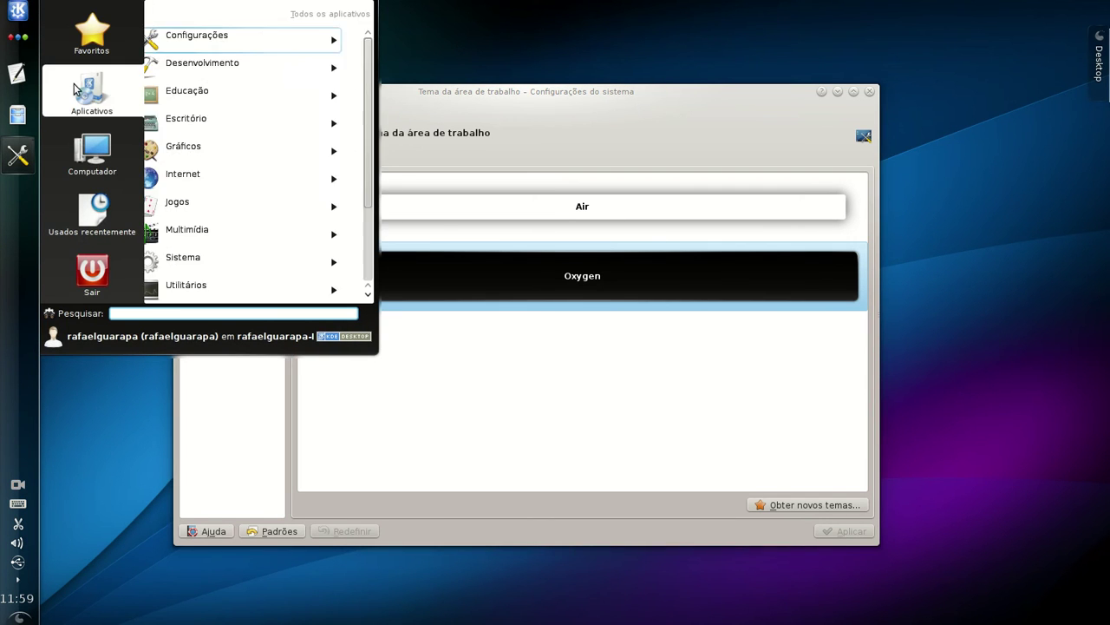
pyautogui.moveTo(46, 195)
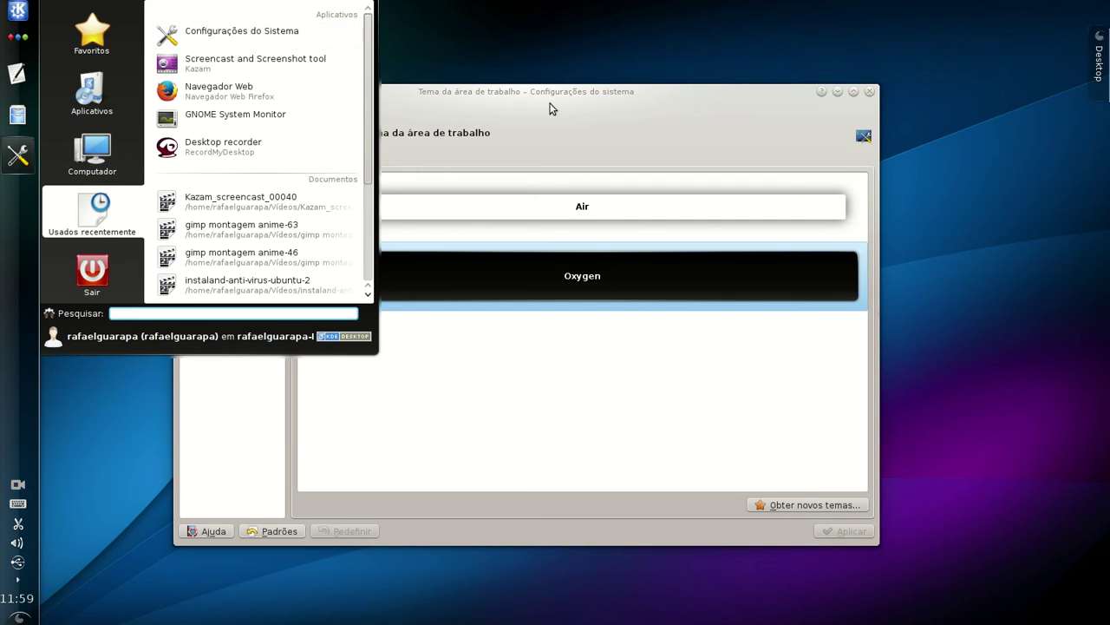
pyautogui.click(580, 139)
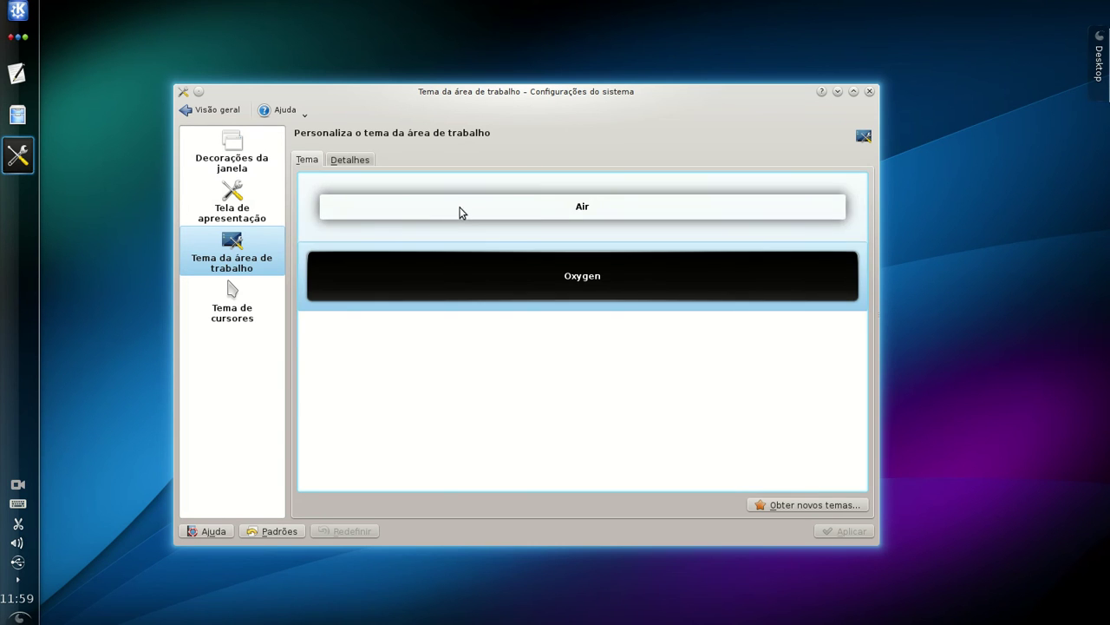
# Preview the Oxygen Black, Oxygen Blue and Oxygen White themes in Tema de cursores, and apply Oxygen Black
pyautogui.click(244, 305)
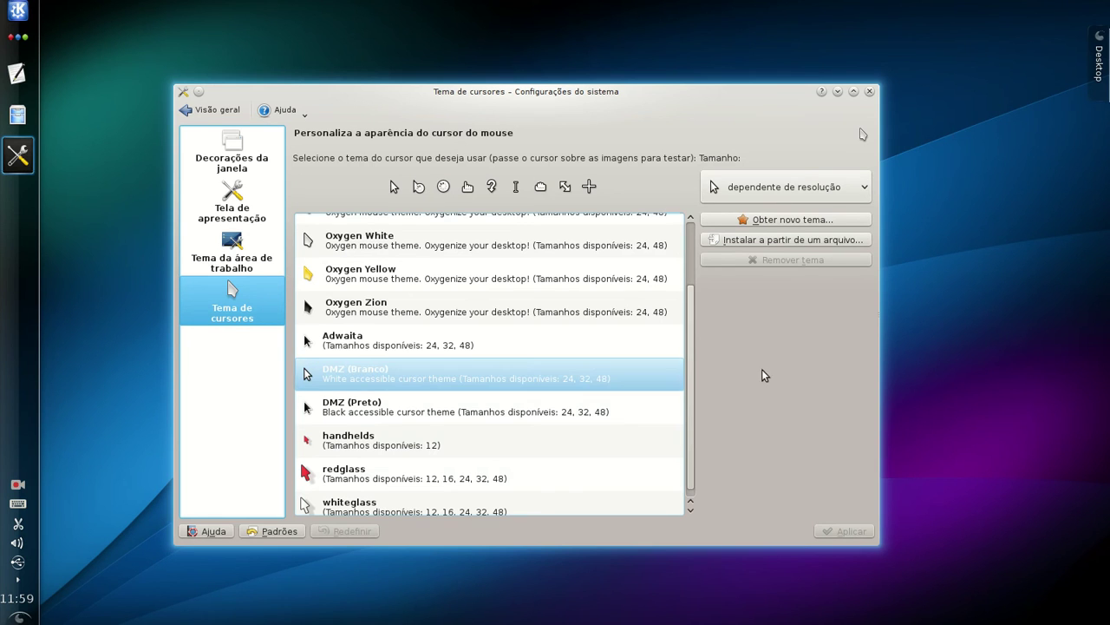
pyautogui.moveTo(695, 319); pyautogui.dragTo(696, 250)
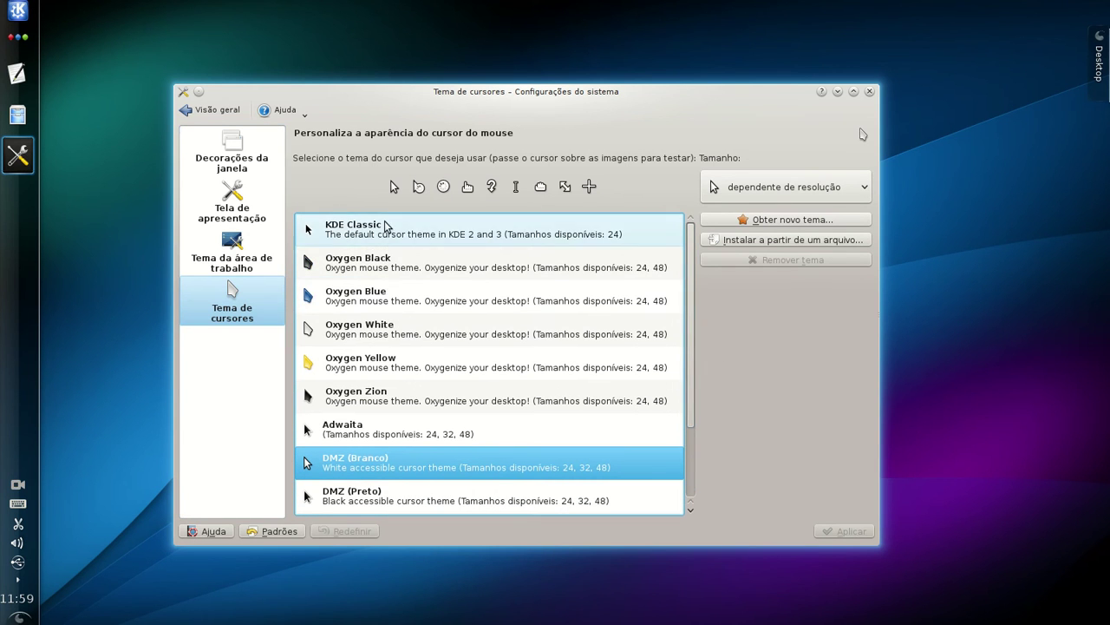
pyautogui.click(354, 267)
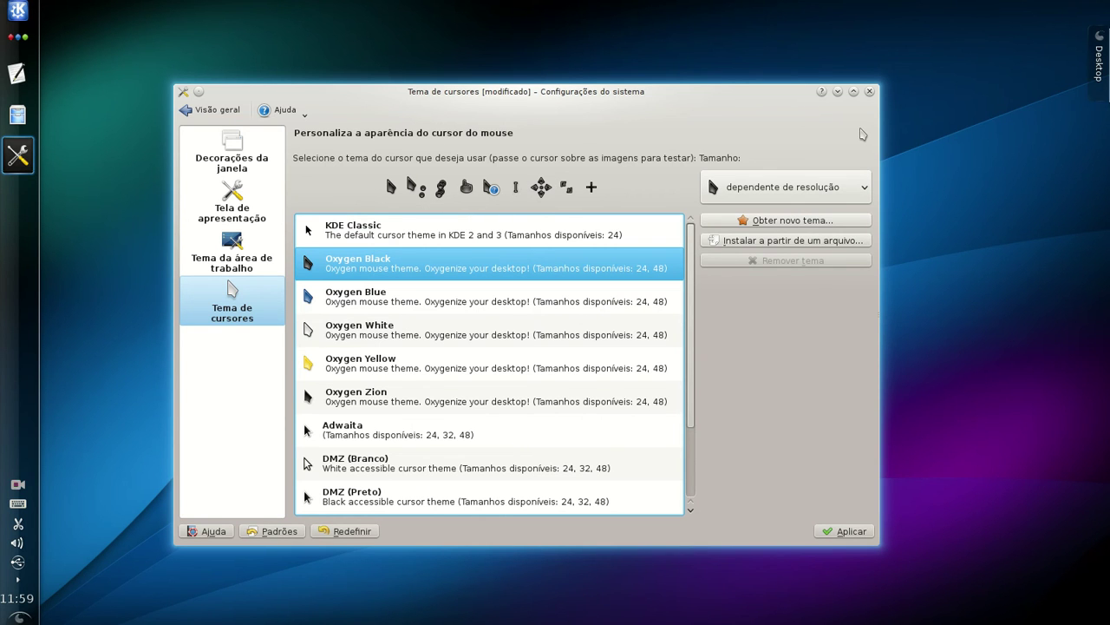
pyautogui.click(381, 293)
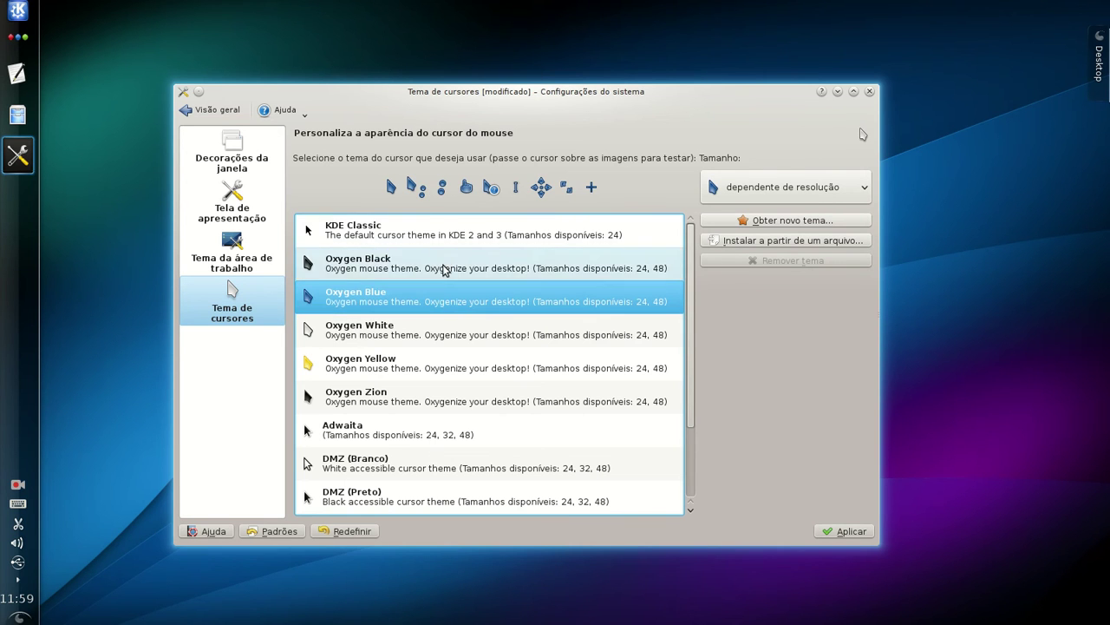
pyautogui.click(431, 330)
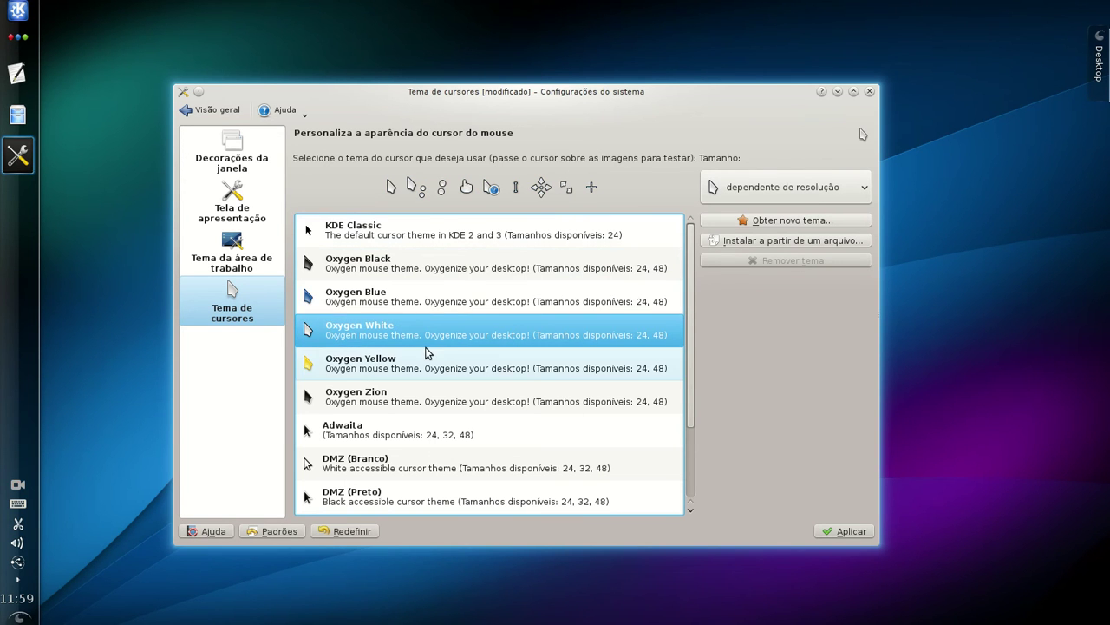
pyautogui.click(412, 274)
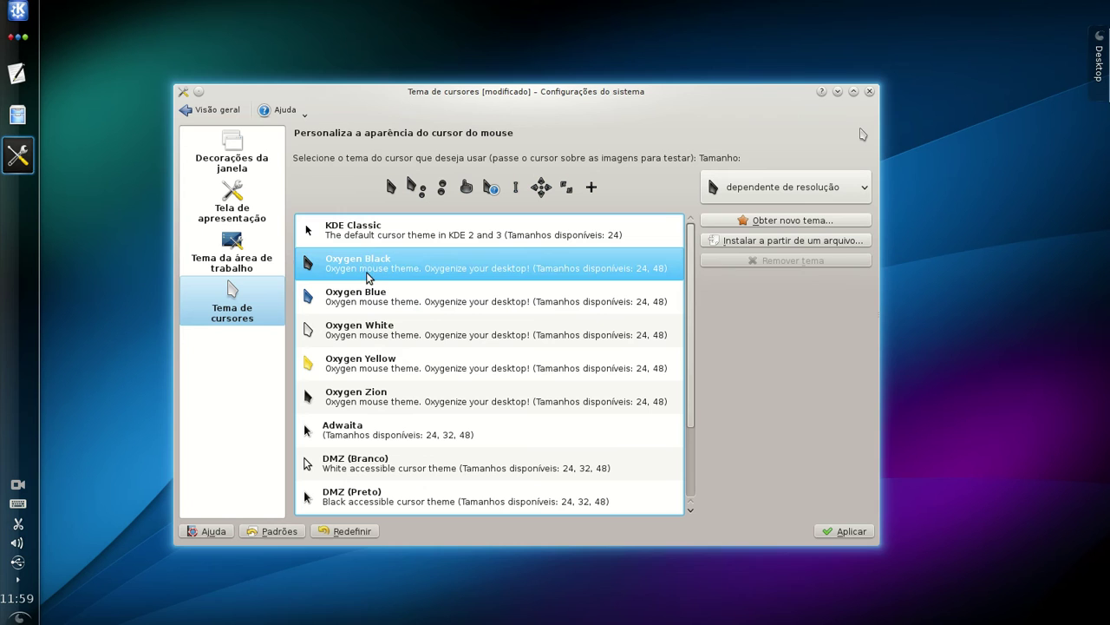
pyautogui.click(849, 531)
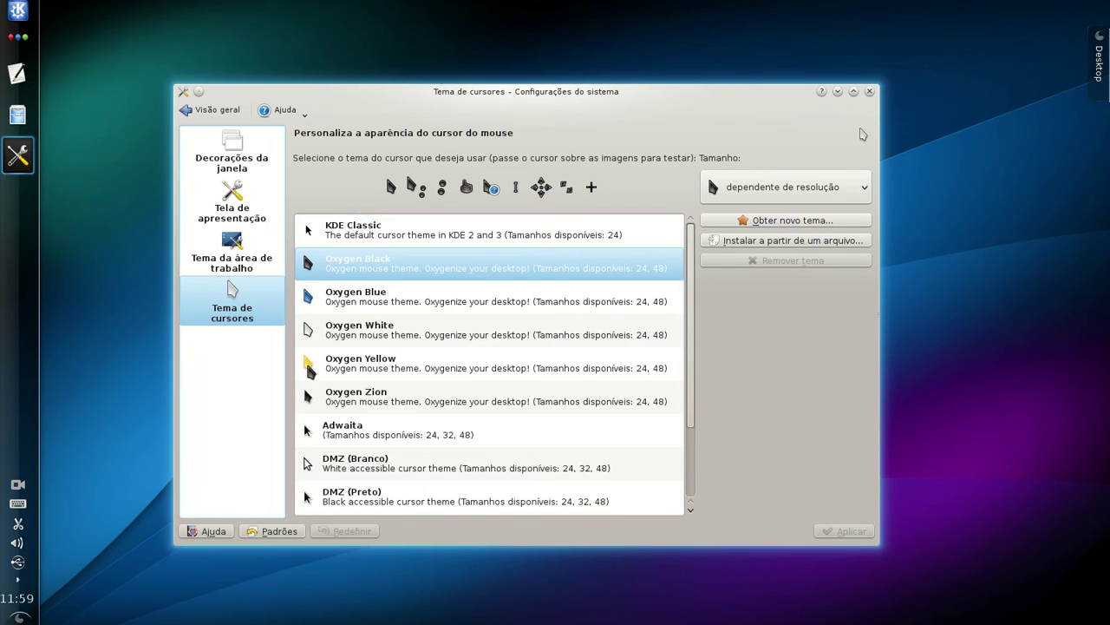
# Apply the Oxygen White cursor theme, followed by the Oxygen Yellow one
pyautogui.click(379, 330)
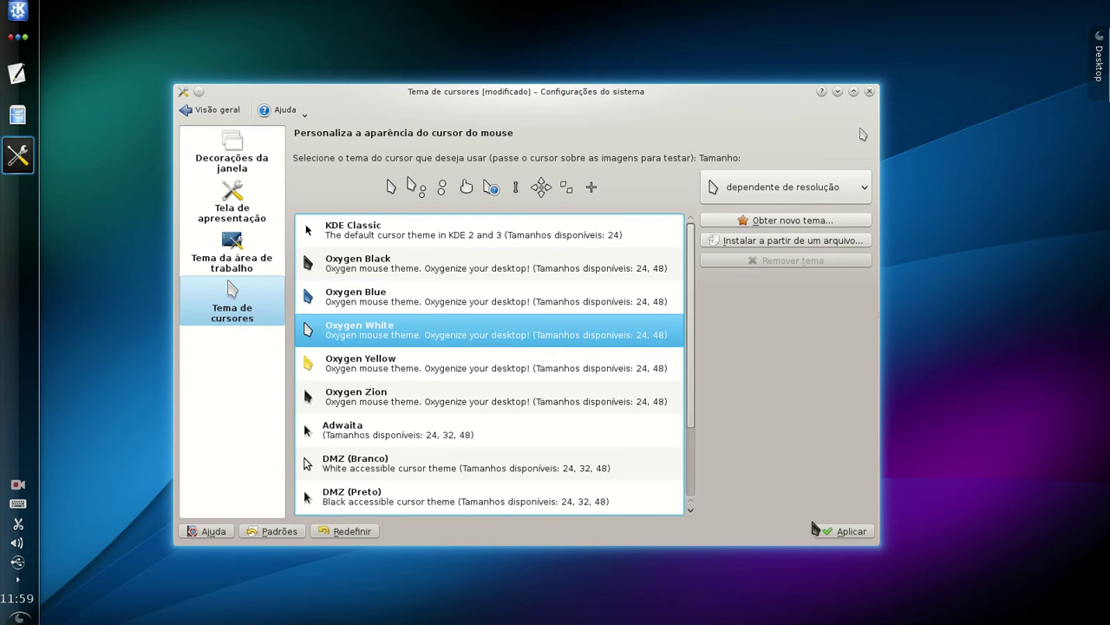
pyautogui.click(837, 532)
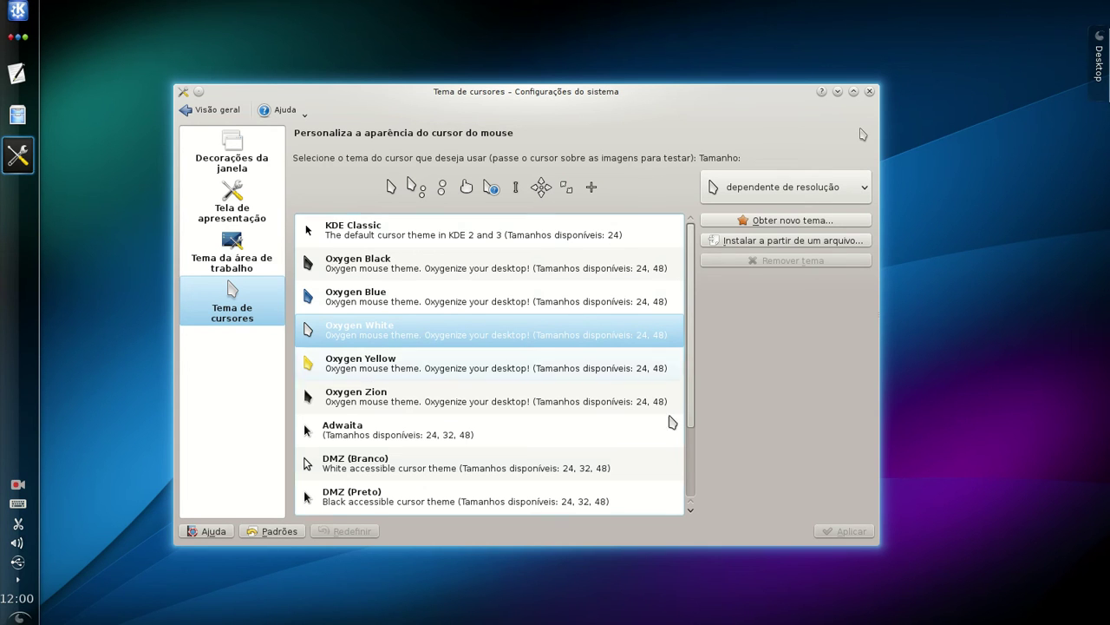
pyautogui.click(431, 371)
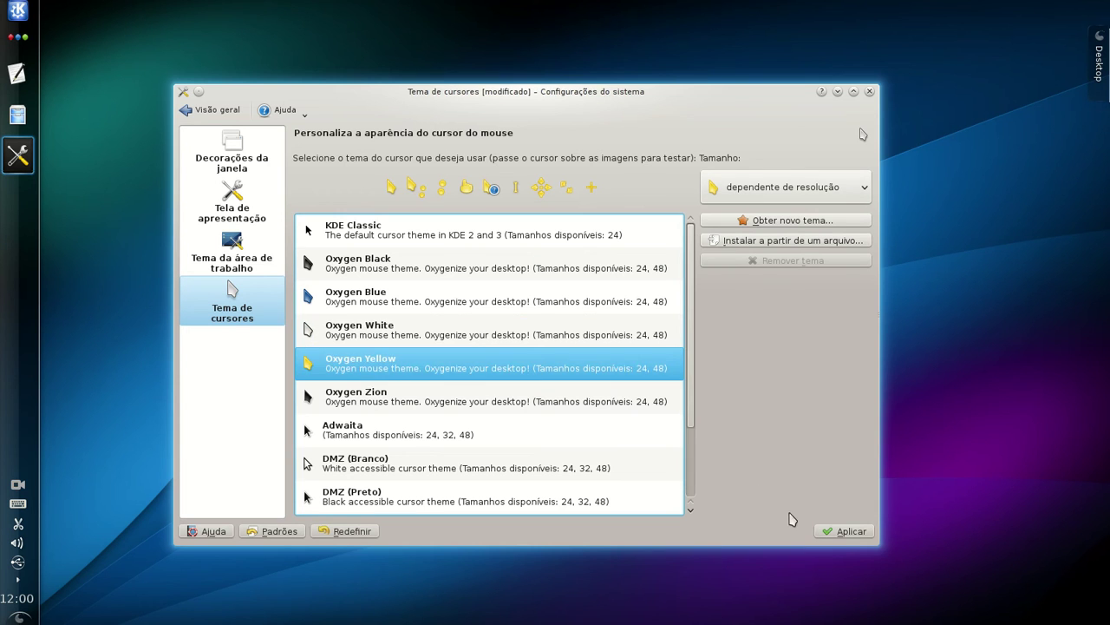
pyautogui.click(842, 531)
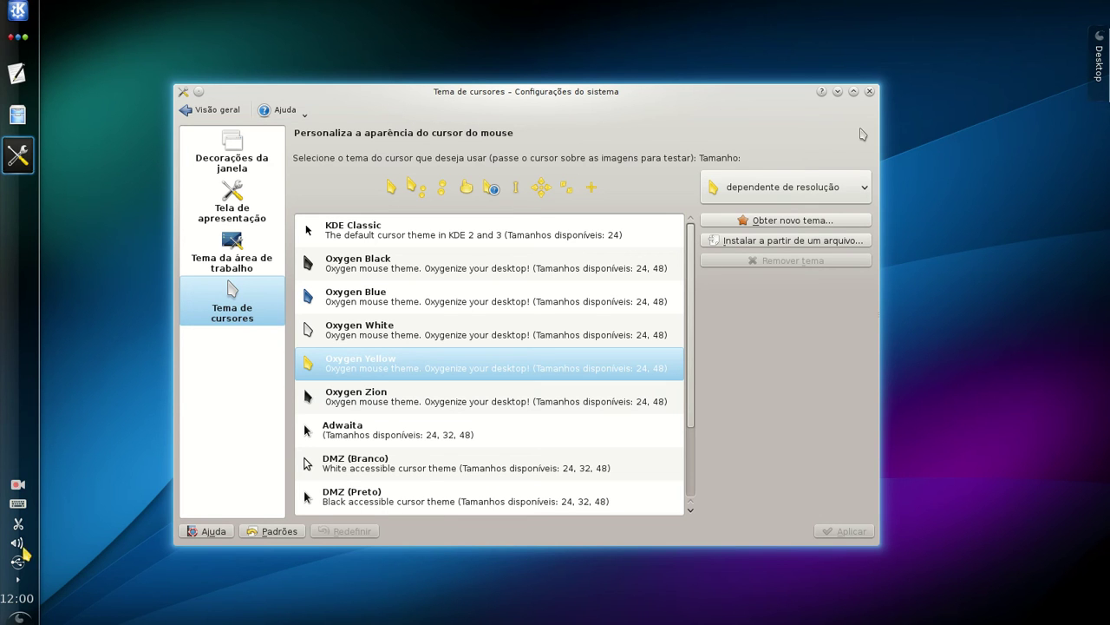
# Switch the cursor theme to DMZ (Branco) and apply it, followed by KDE Classic
pyautogui.click(583, 462)
pyautogui.click(874, 534)
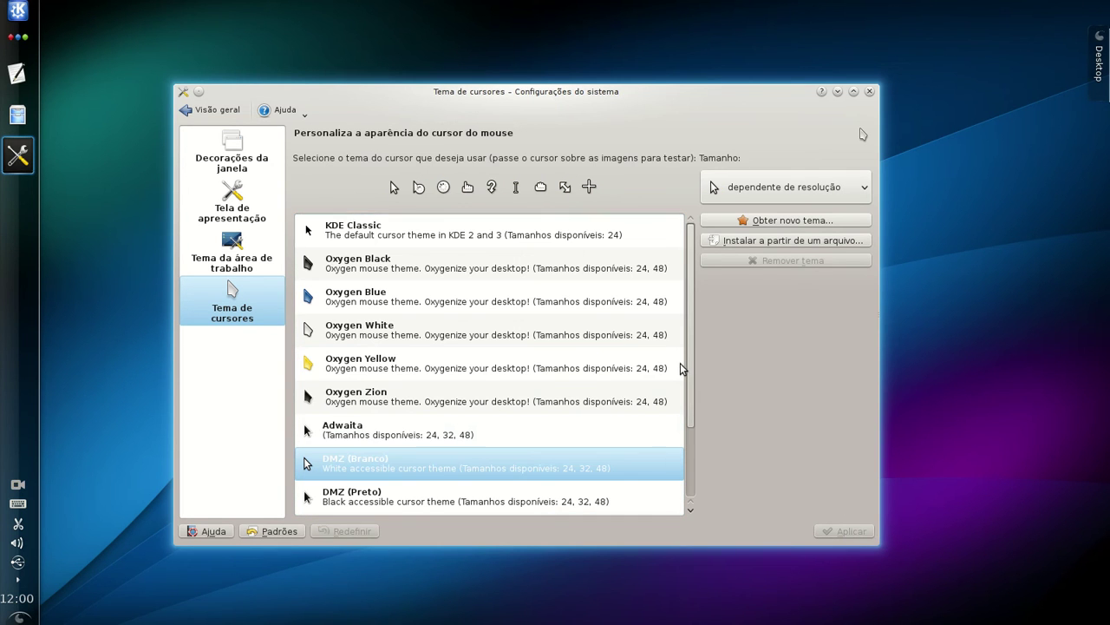
pyautogui.click(468, 241)
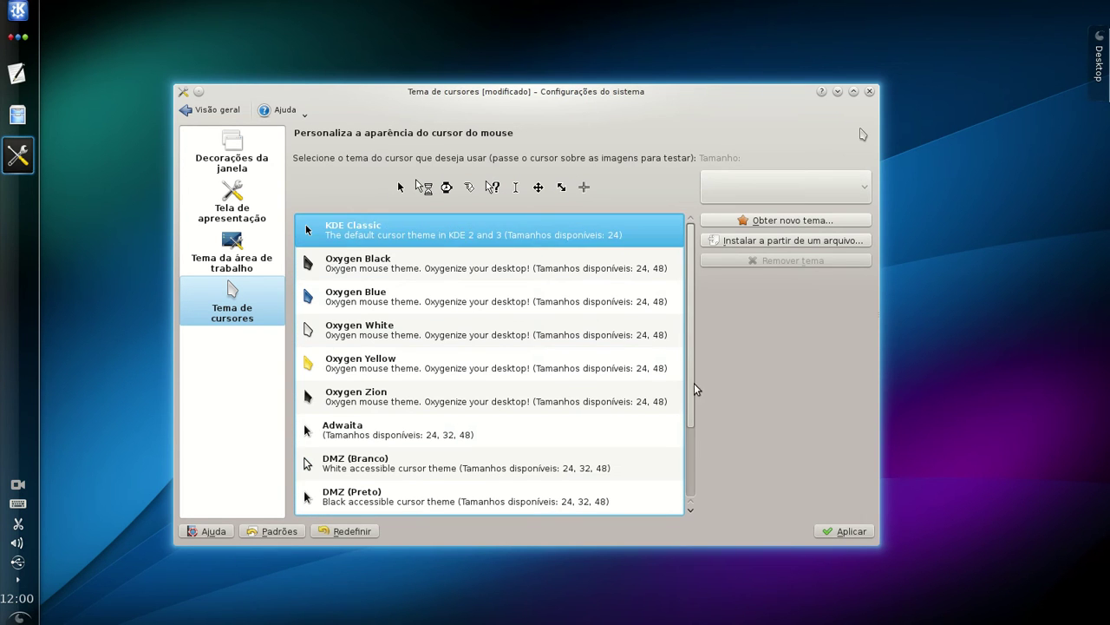
pyautogui.click(815, 532)
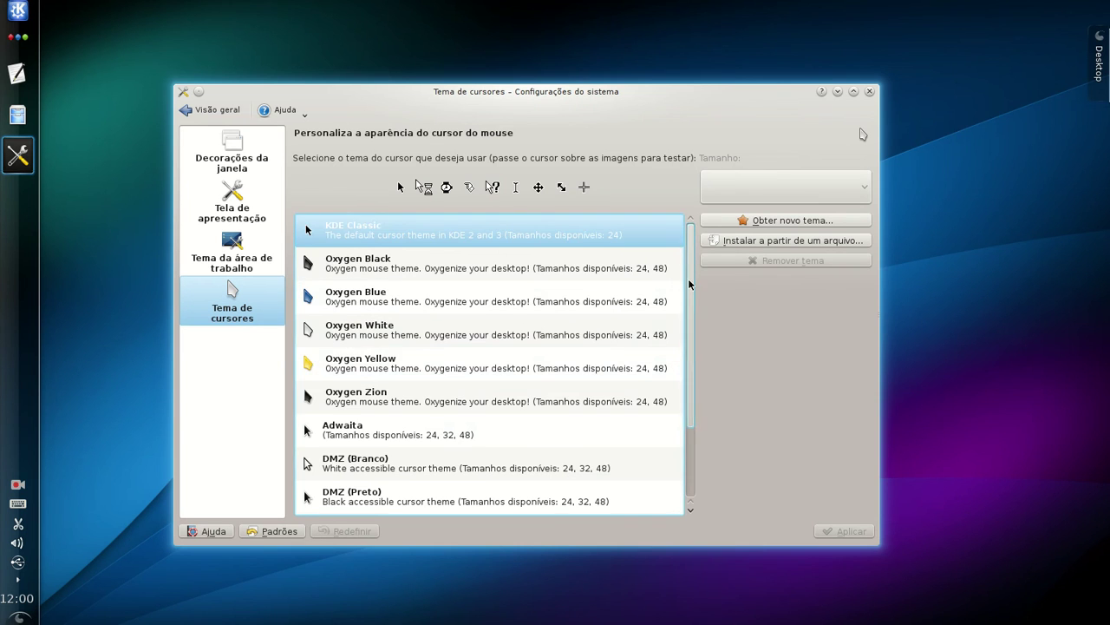
# Apply the redglass cursor theme
pyautogui.moveTo(691, 225); pyautogui.dragTo(688, 389)
pyautogui.click(430, 479)
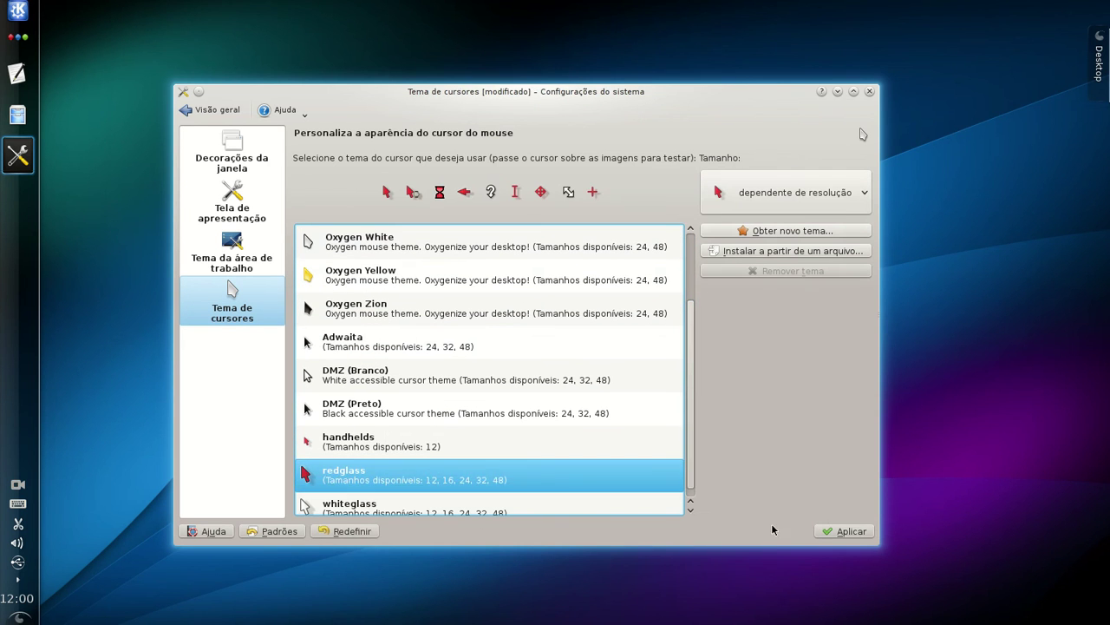
pyautogui.click(837, 536)
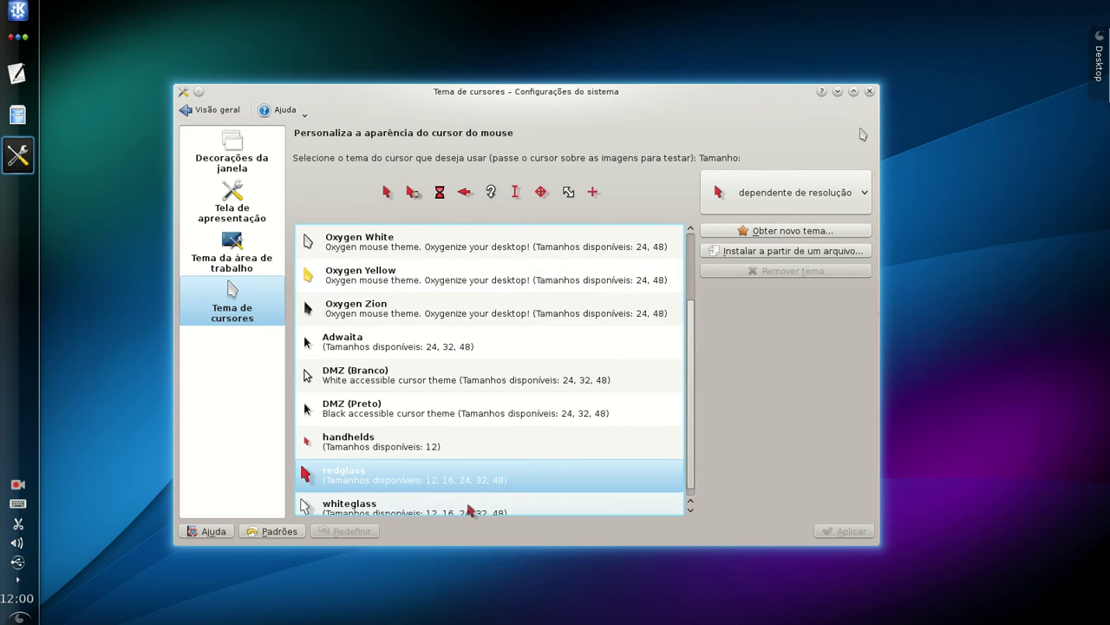
# Preview the DMZ (Branco) cursor theme, and select and apply Oxygen White
pyautogui.scroll(-1, 531, 491)
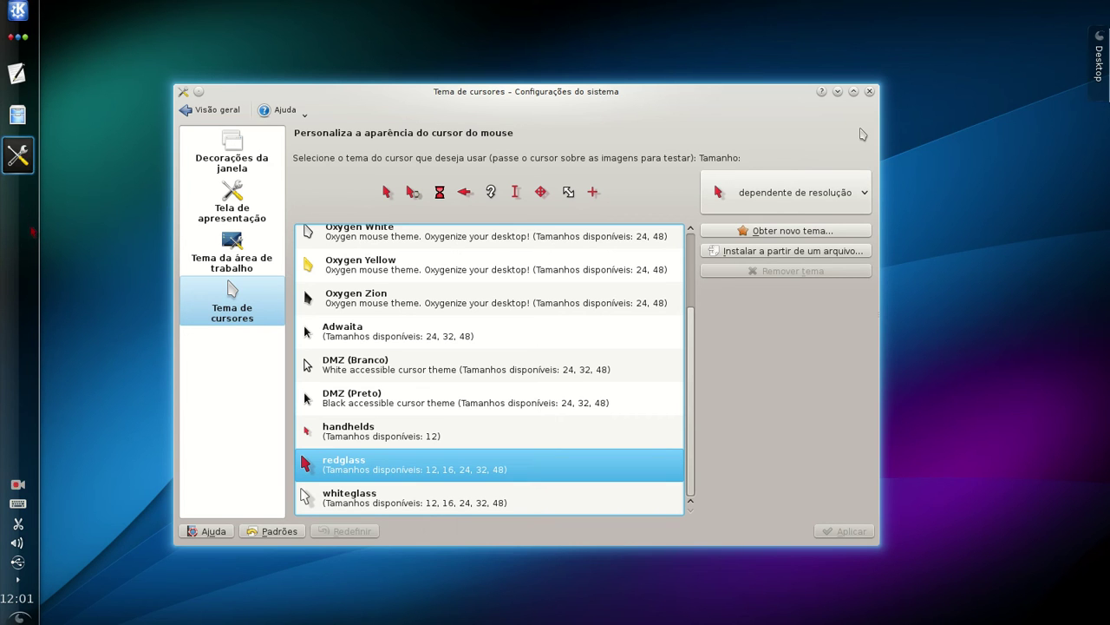
pyautogui.click(380, 377)
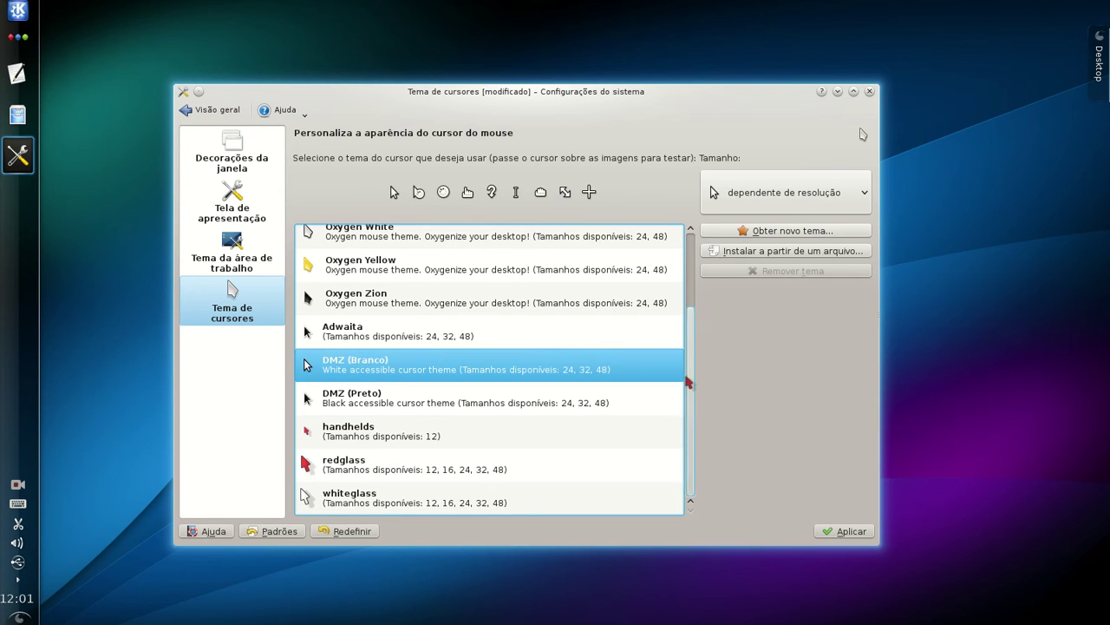
pyautogui.scroll(2, 689, 379)
pyautogui.click(421, 323)
pyautogui.click(846, 530)
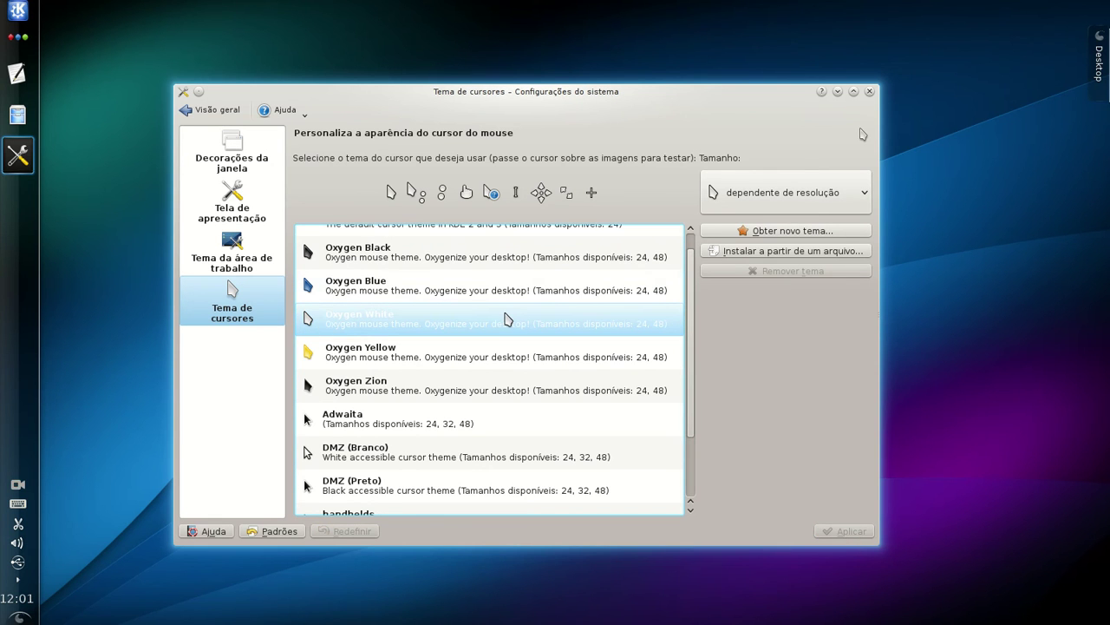
# Set the Oxygen window decoration's border size to Realmente grande in Decorações da janela and narrow the settings window slightly
pyautogui.click(247, 253)
pyautogui.click(251, 223)
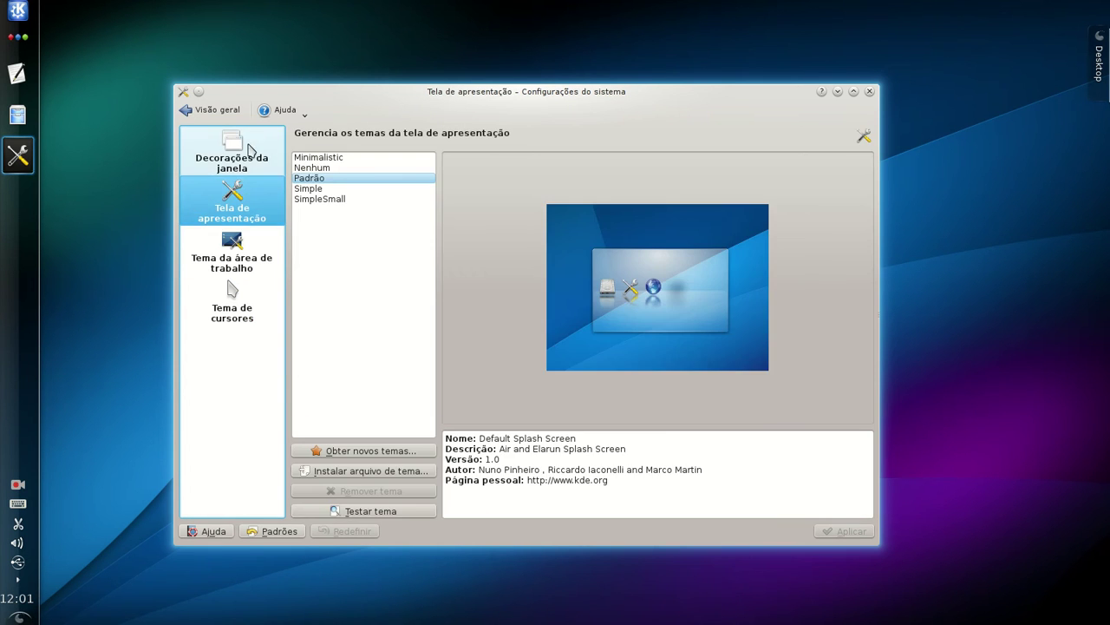
pyautogui.click(251, 150)
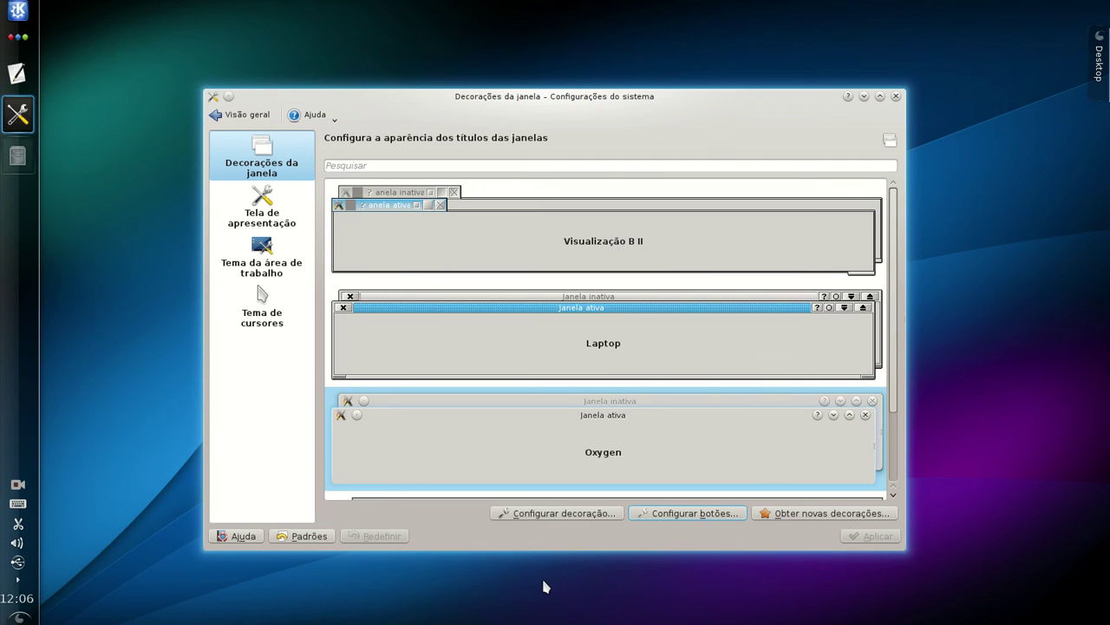
pyautogui.click(561, 514)
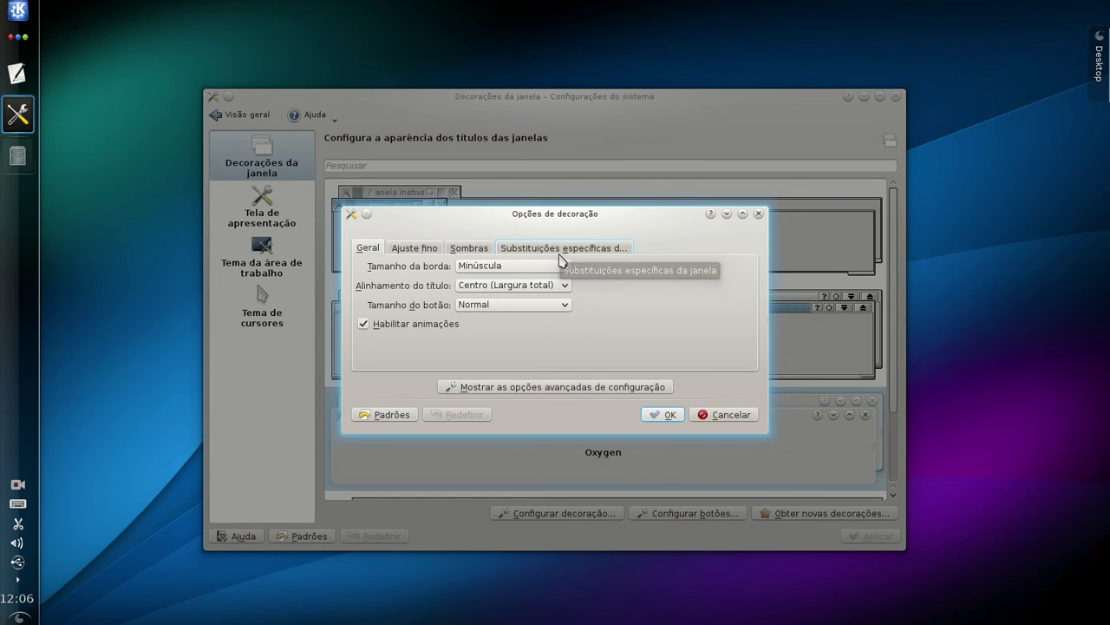
pyautogui.click(476, 270)
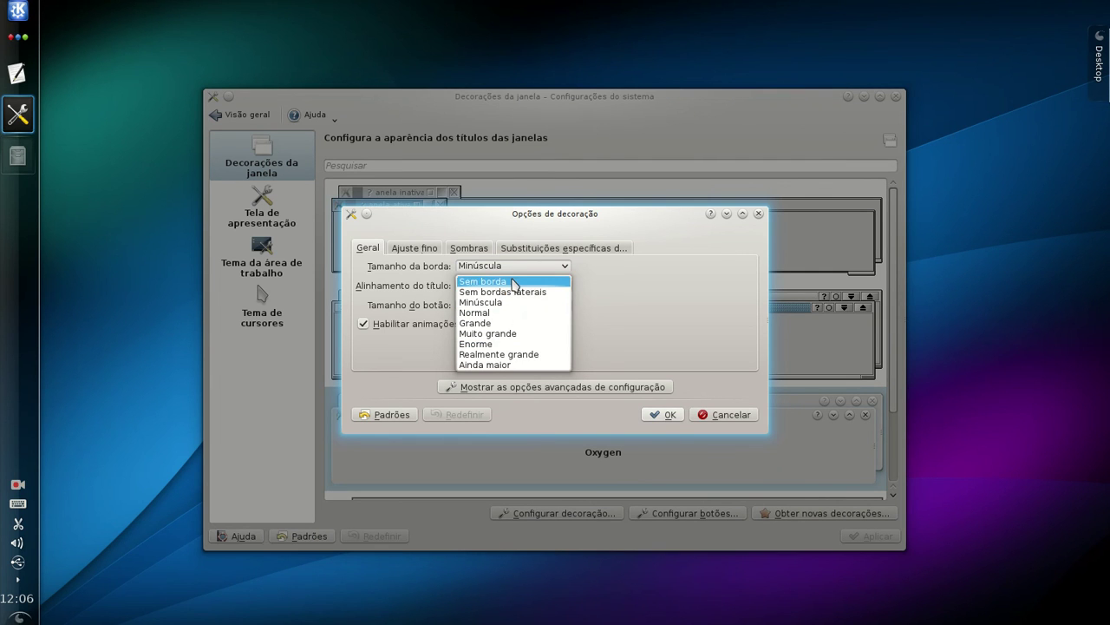
pyautogui.click(538, 354)
pyautogui.click(668, 417)
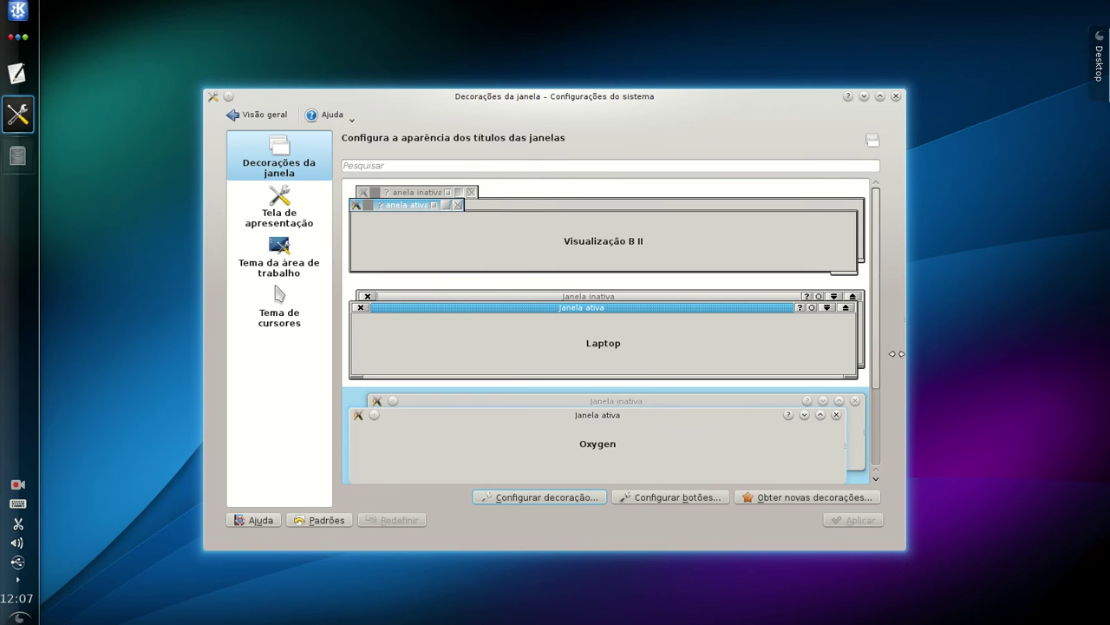
pyautogui.moveTo(904, 358)
pyautogui.mouseDown()
pyautogui.moveTo(781, 350)
pyautogui.moveTo(932, 353)
pyautogui.moveTo(885, 353)
pyautogui.mouseUp()
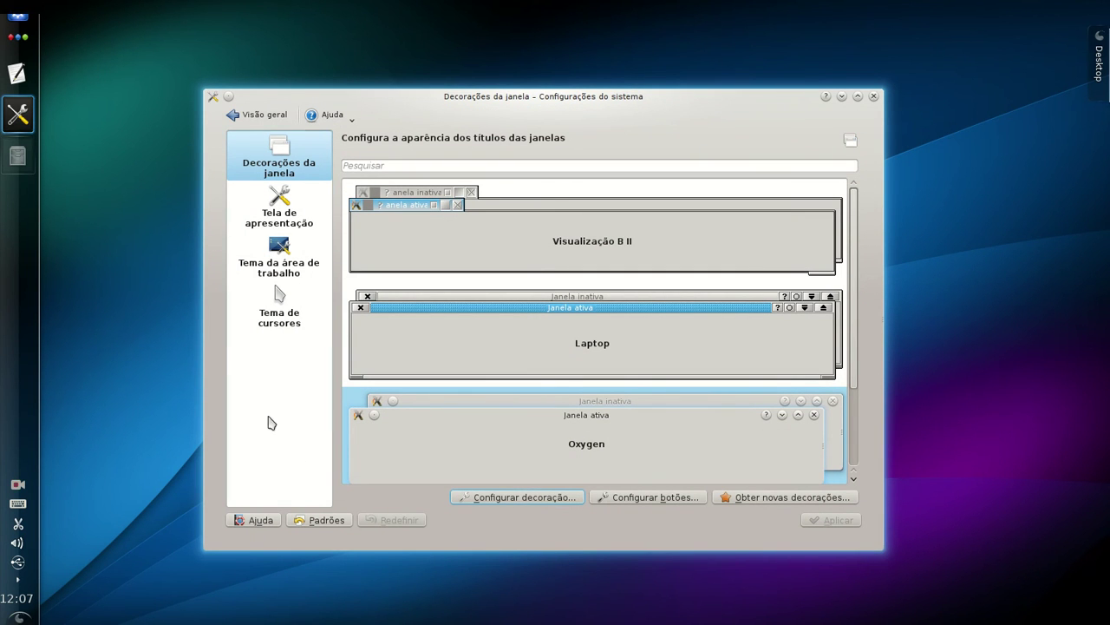
# Change the Oxygen decoration's border size to Sem borda
pyautogui.click(460, 497)
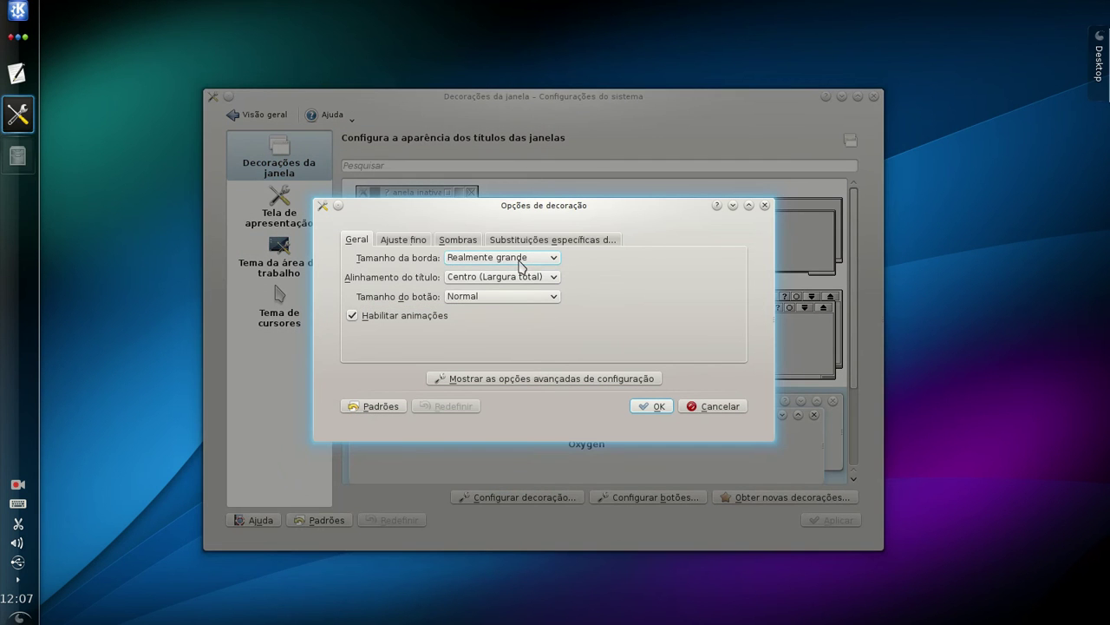
pyautogui.click(519, 260)
pyautogui.click(506, 274)
pyautogui.click(658, 408)
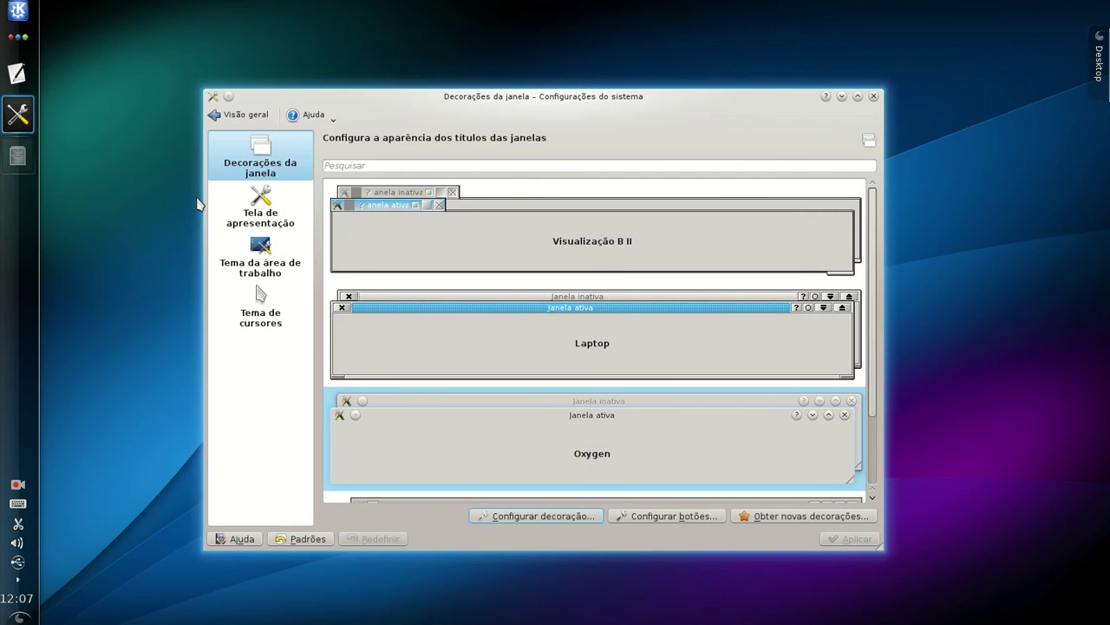
# Set the Oxygen decoration's border size to Minúscula
pyautogui.click(574, 517)
pyautogui.click(494, 267)
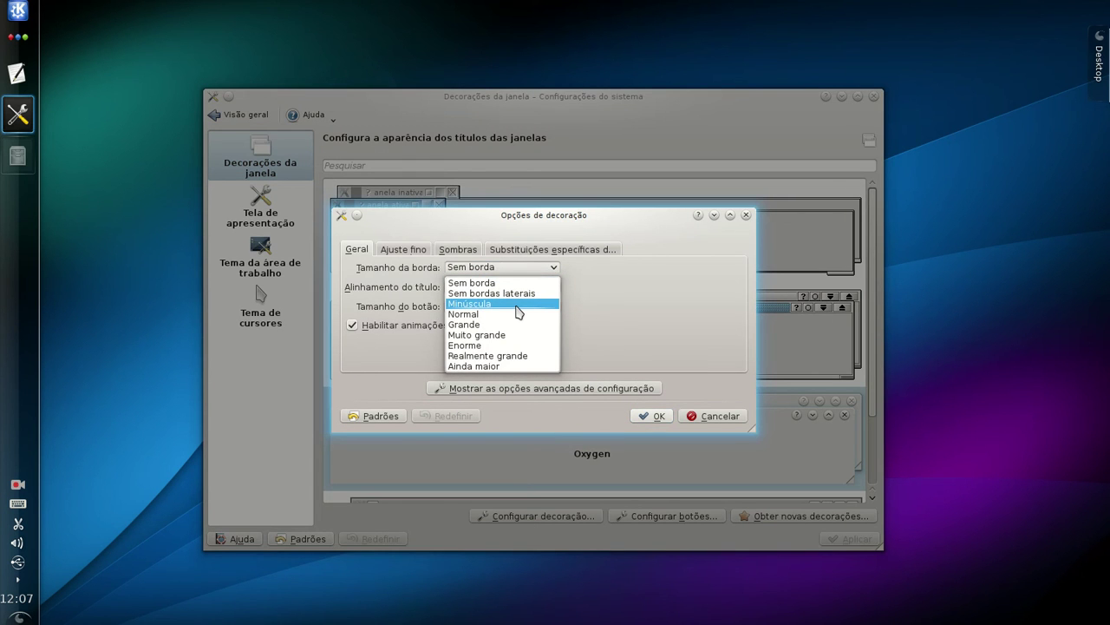
pyautogui.click(518, 303)
pyautogui.click(652, 415)
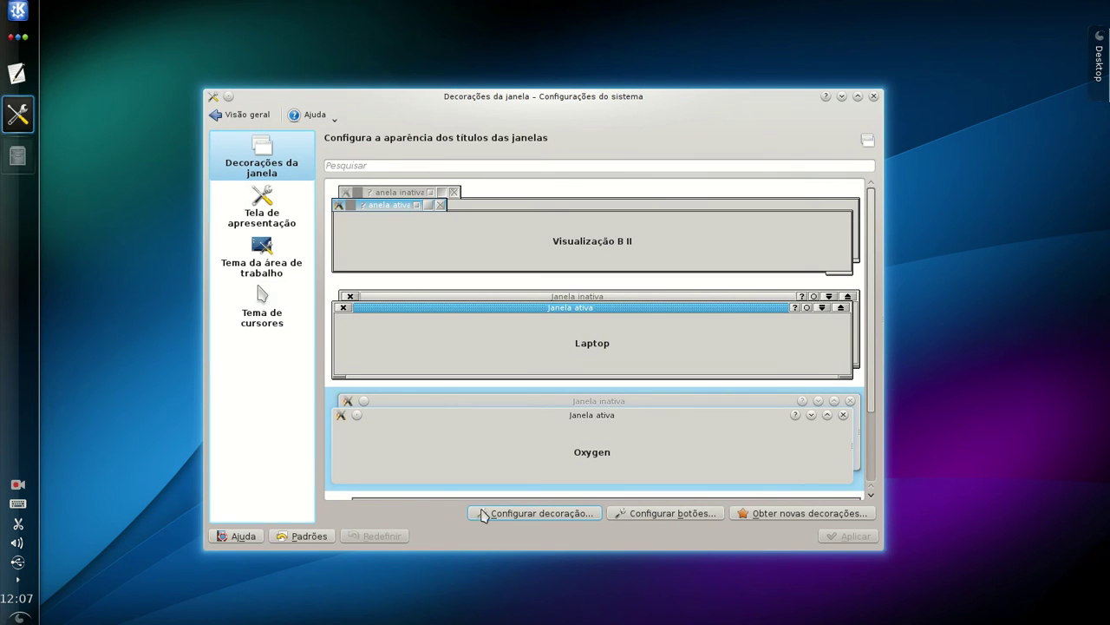
# Set the Oxygen decoration's button size (Tamanho do botão) to Enorme
pyautogui.click(586, 515)
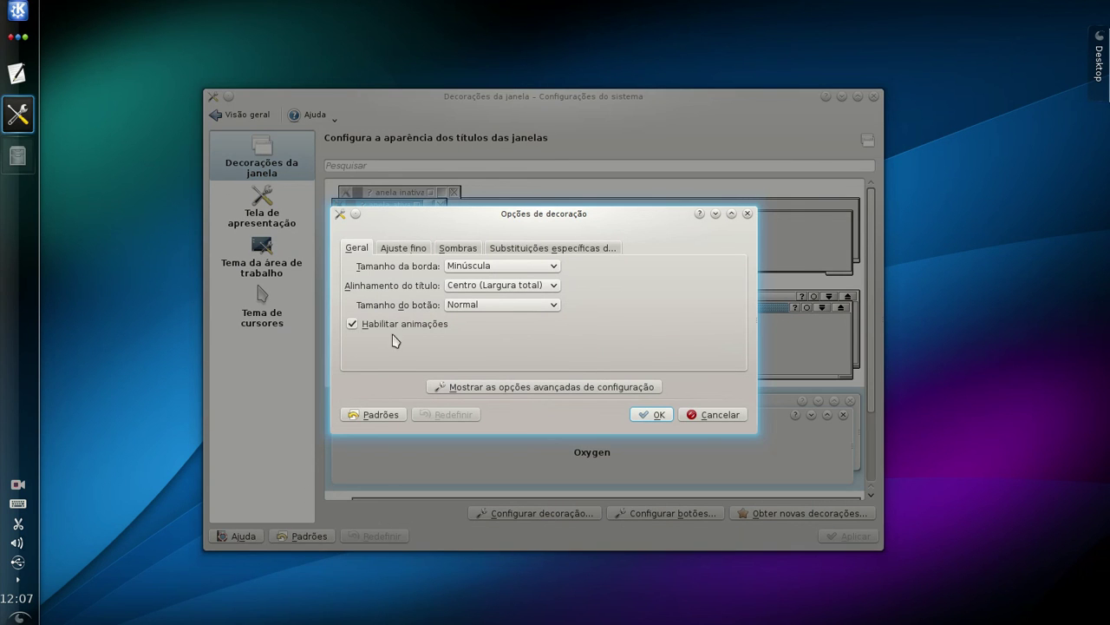
pyautogui.click(459, 308)
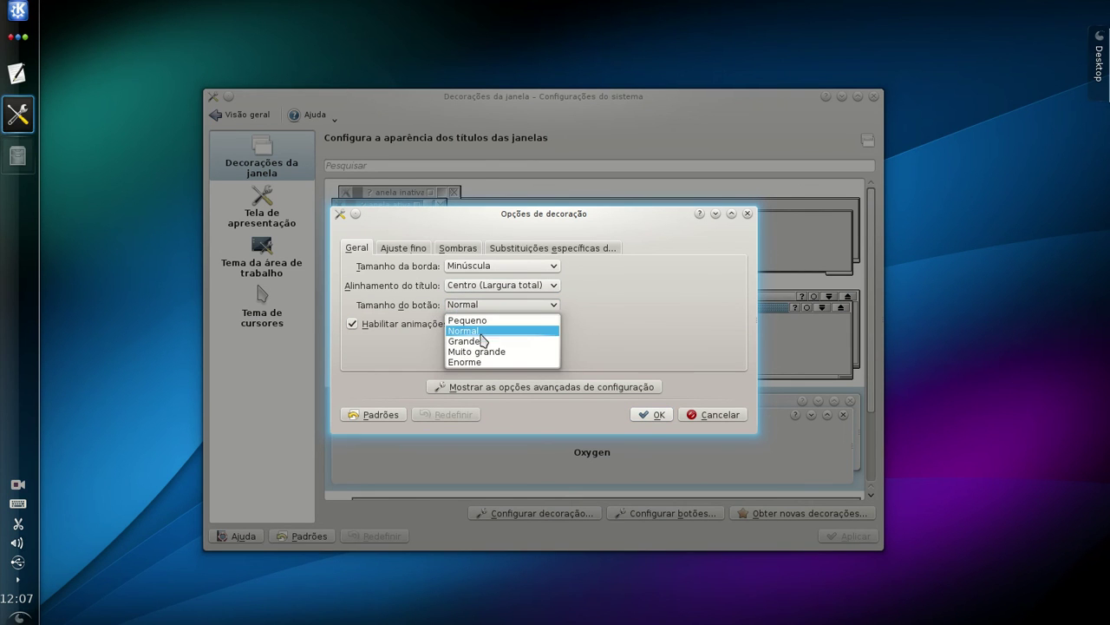
pyautogui.click(491, 362)
pyautogui.click(657, 415)
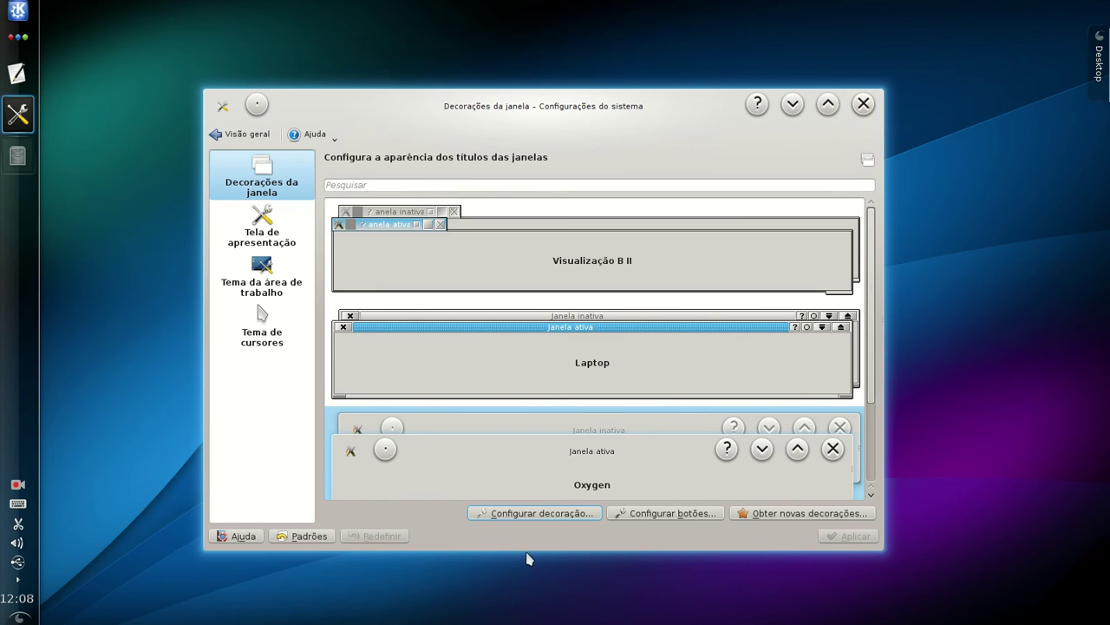
# Change the Oxygen decoration's button size from the largest option to Grande
pyautogui.click(531, 513)
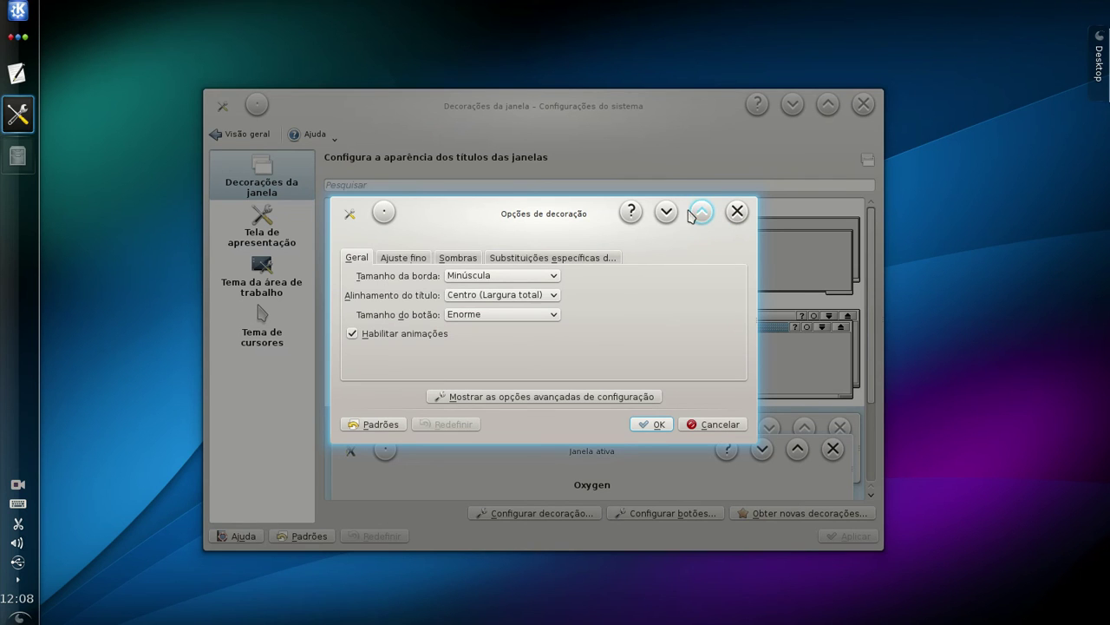
pyautogui.click(496, 315)
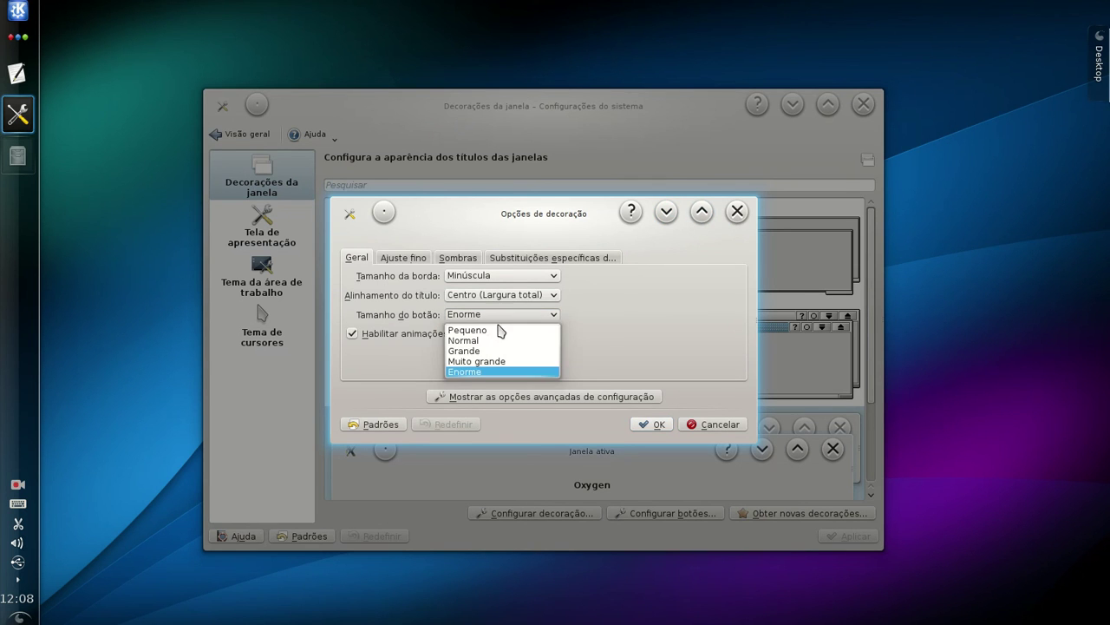
pyautogui.click(503, 350)
pyautogui.click(652, 424)
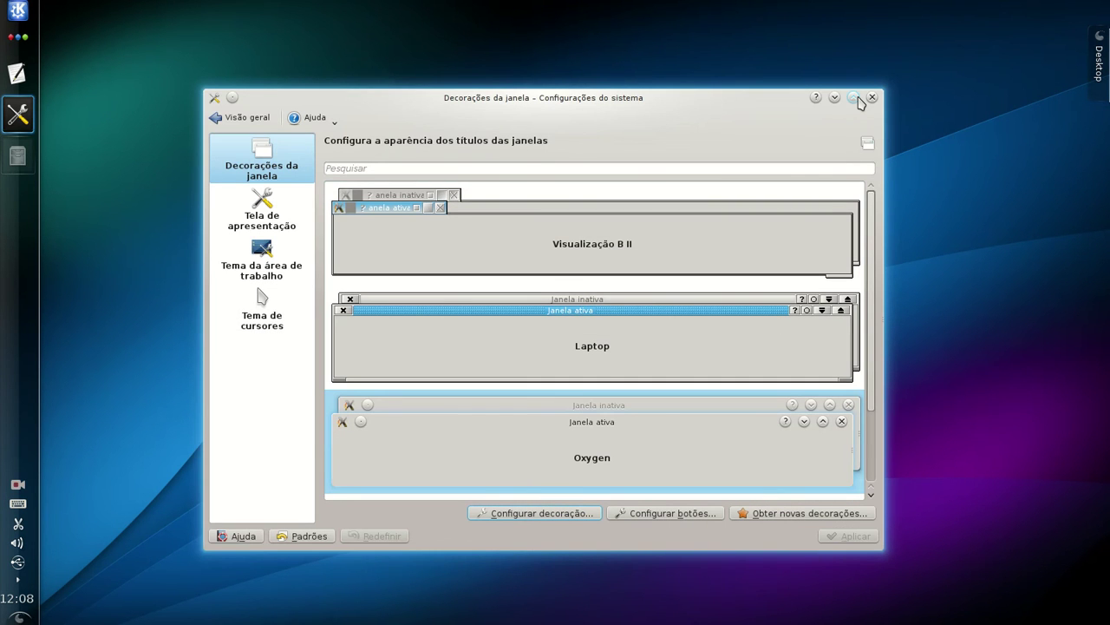
# Change the Oxygen decoration's button size to Pequeno
pyautogui.click(525, 521)
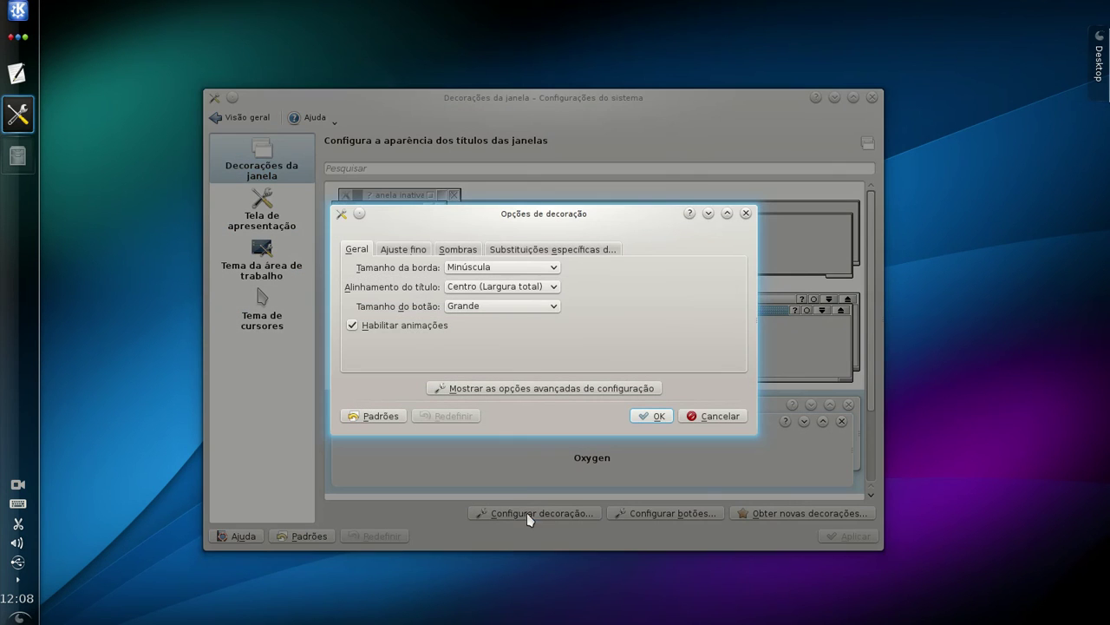
pyautogui.click(493, 308)
pyautogui.click(498, 320)
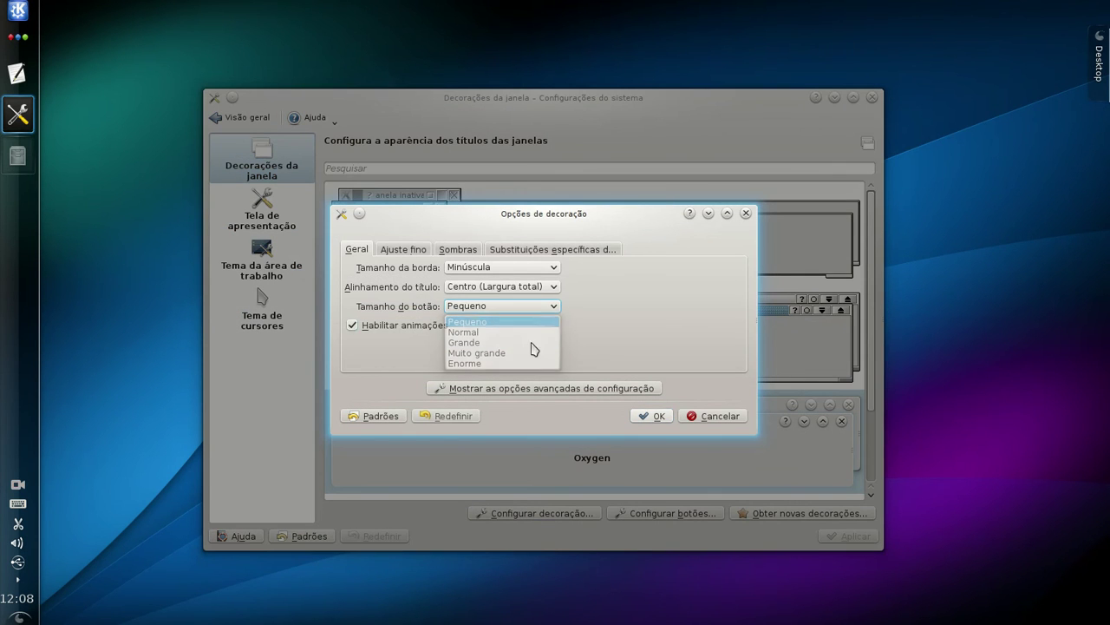
pyautogui.click(654, 416)
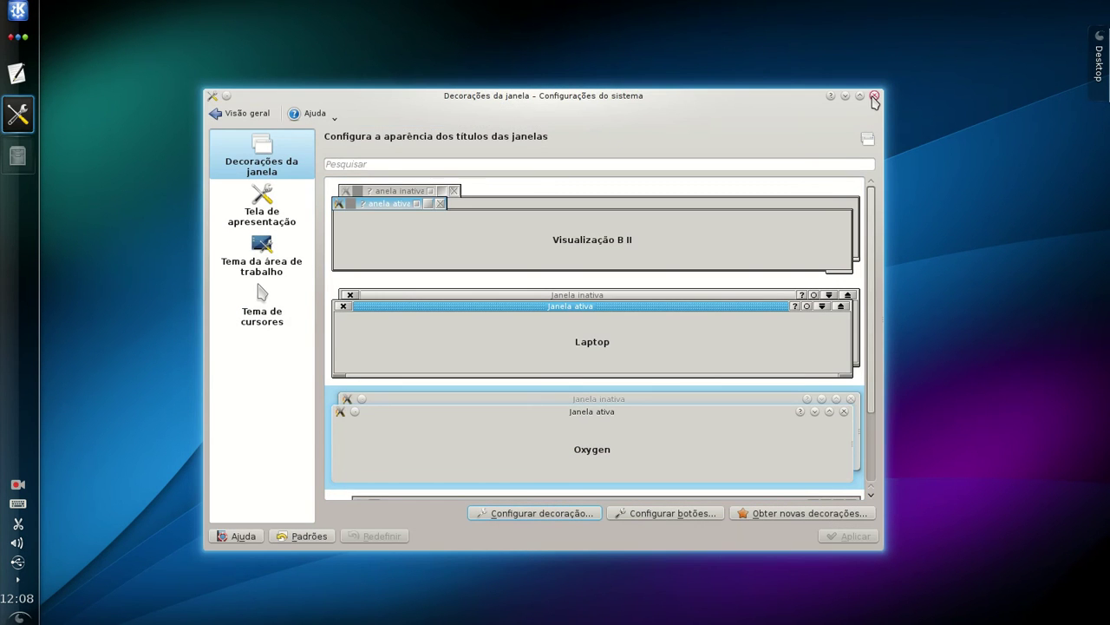
# Choose Grande as the Oxygen decoration's button size and view the Ajuste fino and Sombras options
pyautogui.click(525, 514)
pyautogui.click(445, 305)
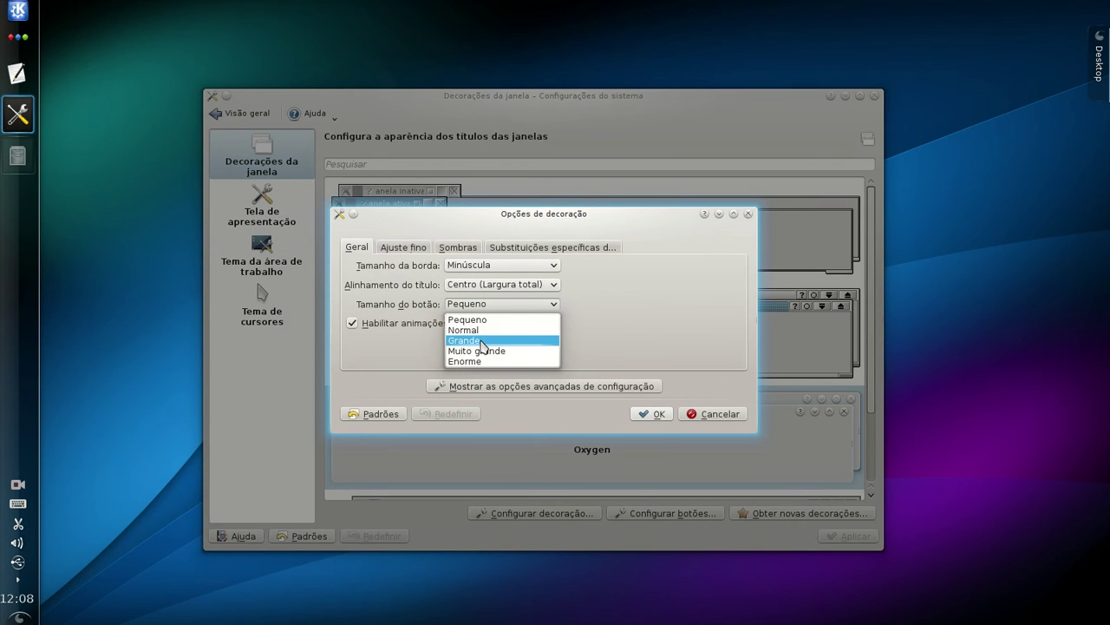
pyautogui.click(479, 342)
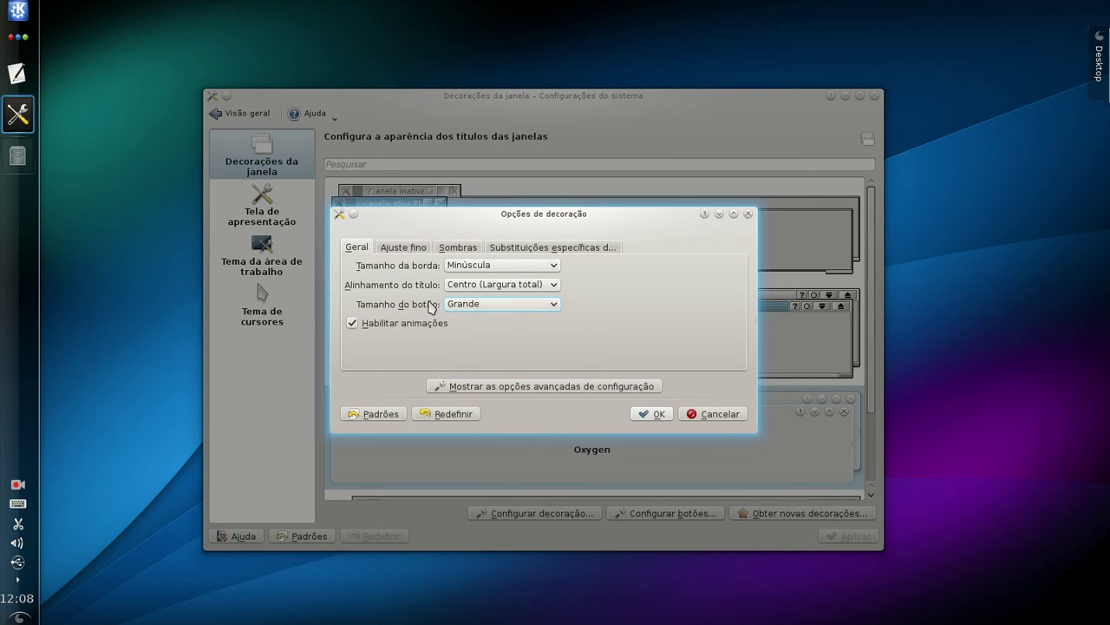
pyautogui.click(405, 248)
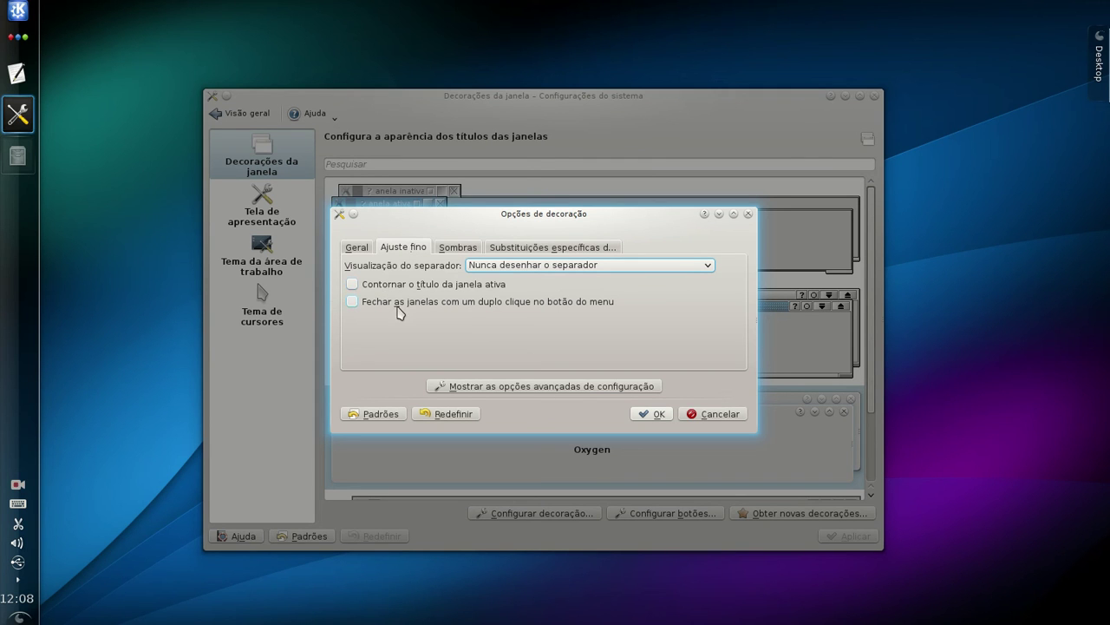
pyautogui.click(450, 250)
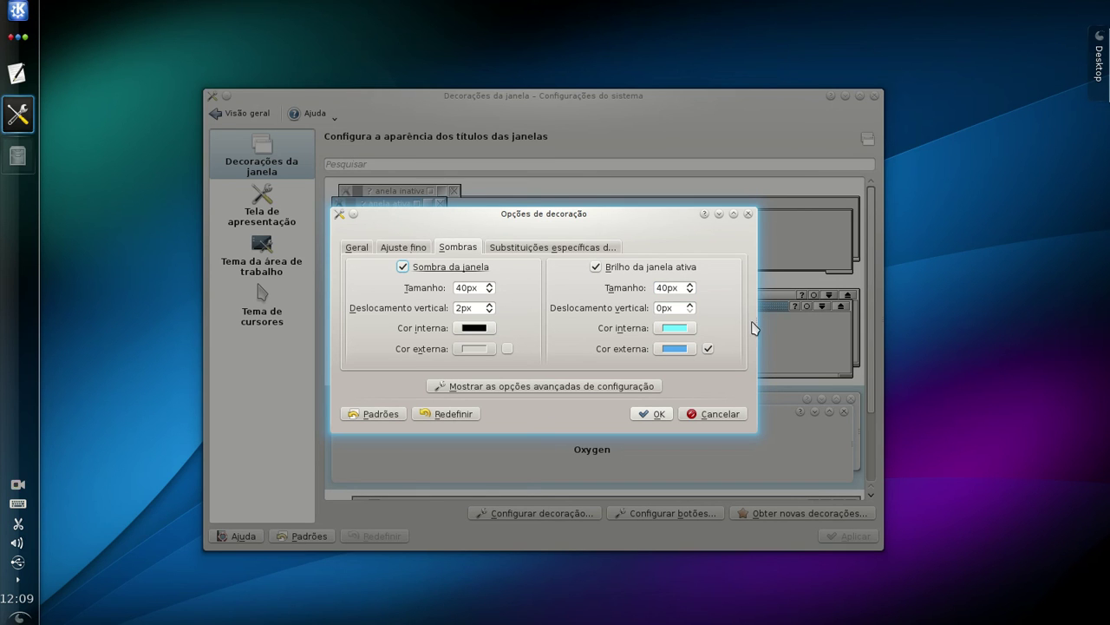
pyautogui.click(677, 328)
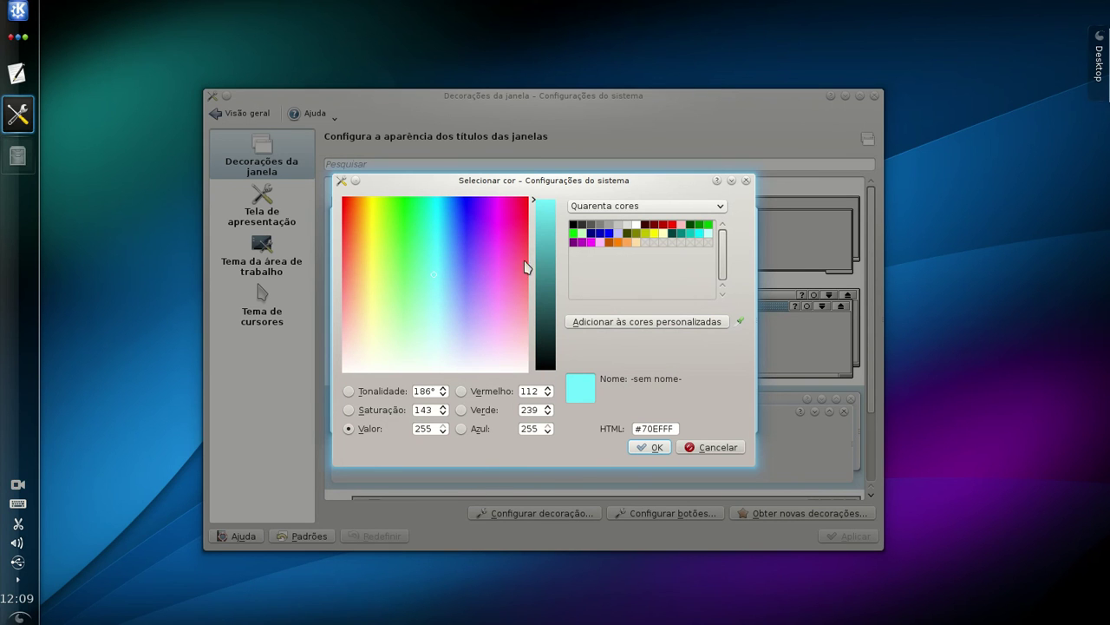
pyautogui.moveTo(458, 266); pyautogui.dragTo(398, 280)
pyautogui.click(726, 447)
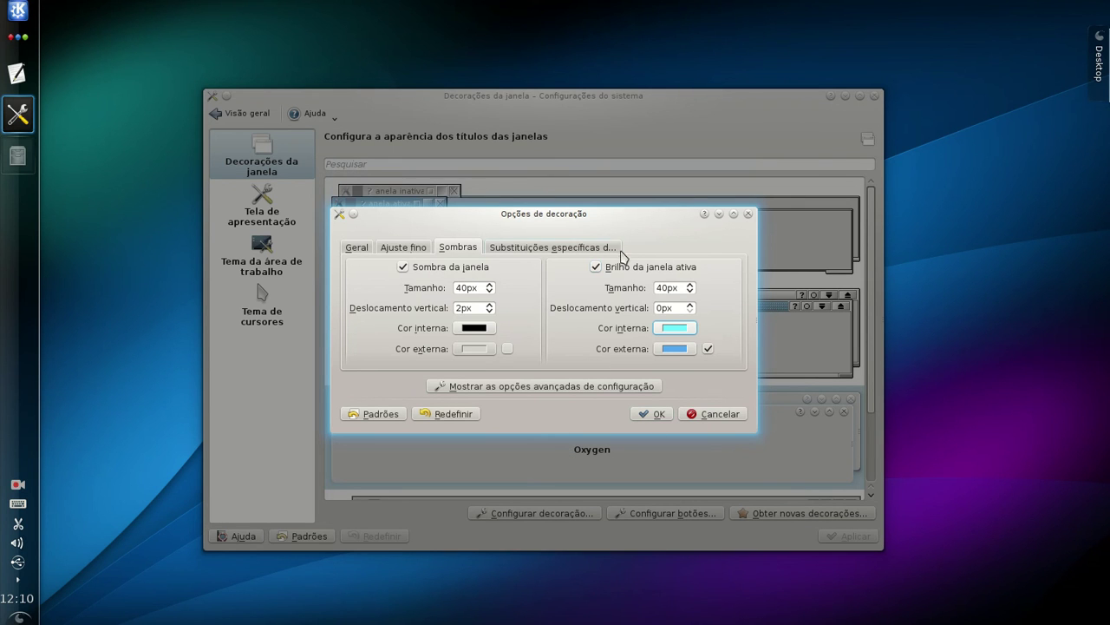
# Disable Brilho da janela ativa, confirm the decoration options, and move the settings window slightly higher on the desktop
pyautogui.click(661, 287)
pyautogui.click(651, 268)
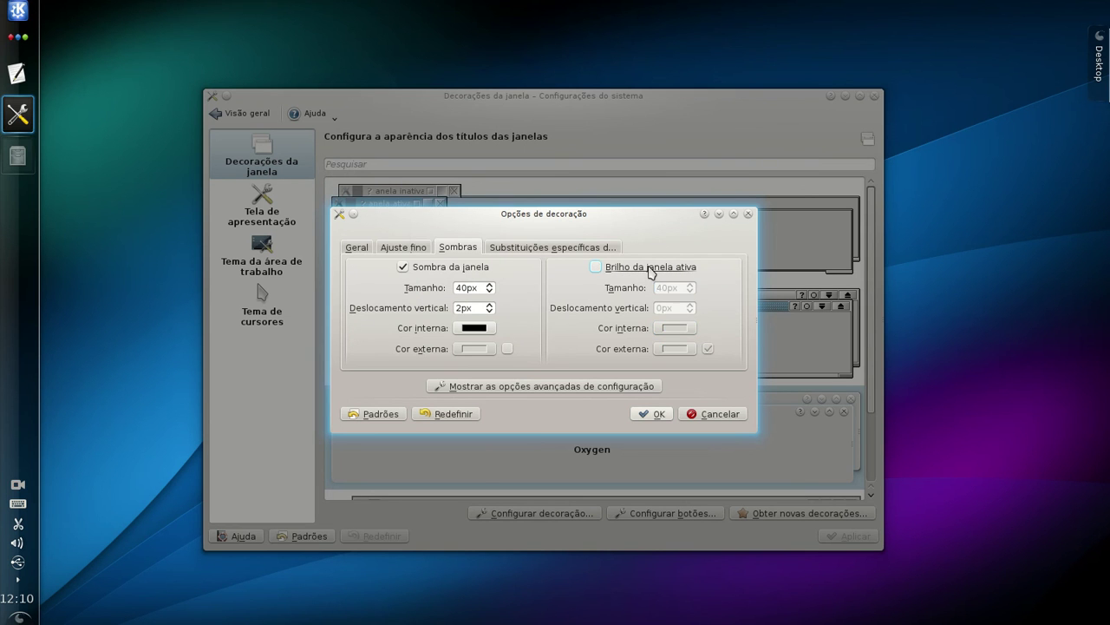
pyautogui.click(652, 414)
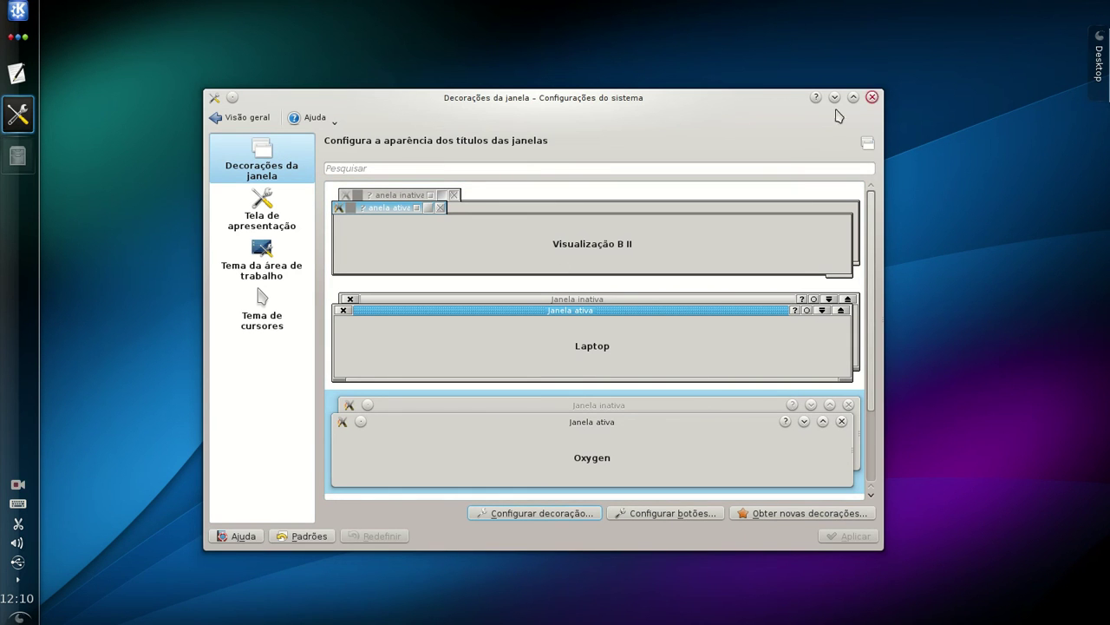
pyautogui.moveTo(691, 111); pyautogui.dragTo(721, 110)
pyautogui.moveTo(460, 102); pyautogui.dragTo(432, 80)
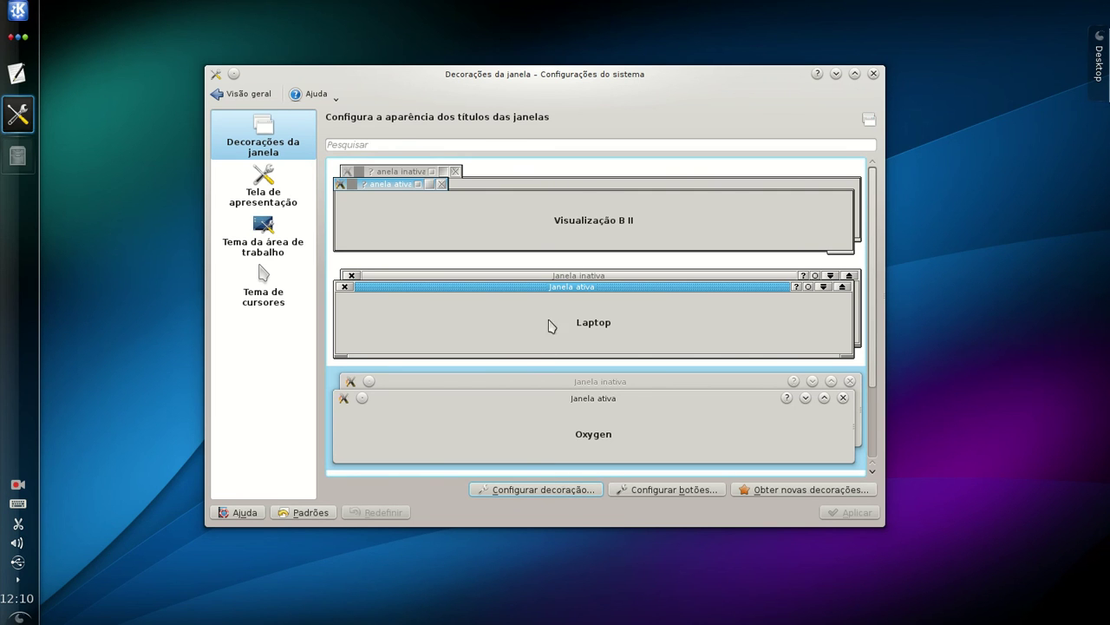
# Enable Brilho da janela ativa in the Oxygen decoration's shadow options and move the settings window closer to the panel
pyautogui.click(555, 489)
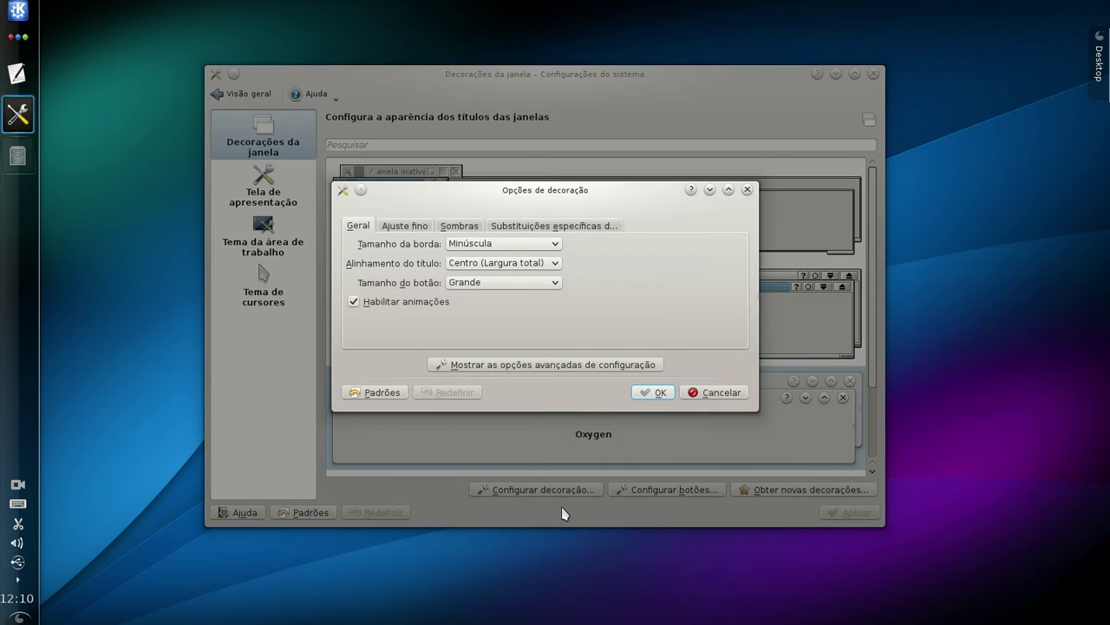
pyautogui.click(467, 223)
pyautogui.click(604, 250)
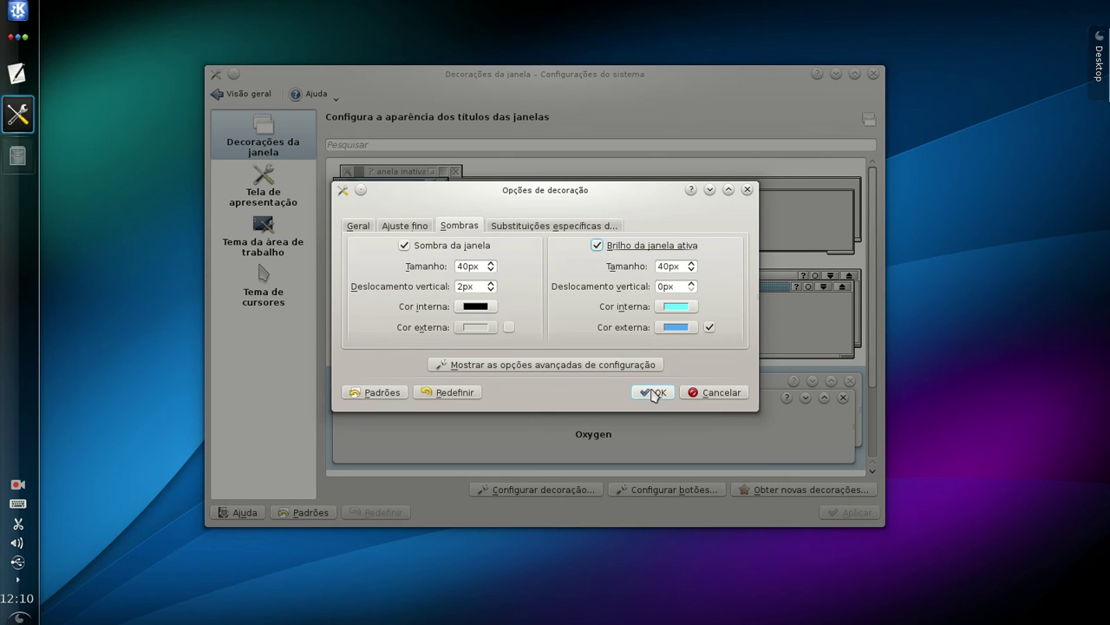
pyautogui.click(670, 266)
pyautogui.moveTo(670, 267); pyautogui.dragTo(652, 265)
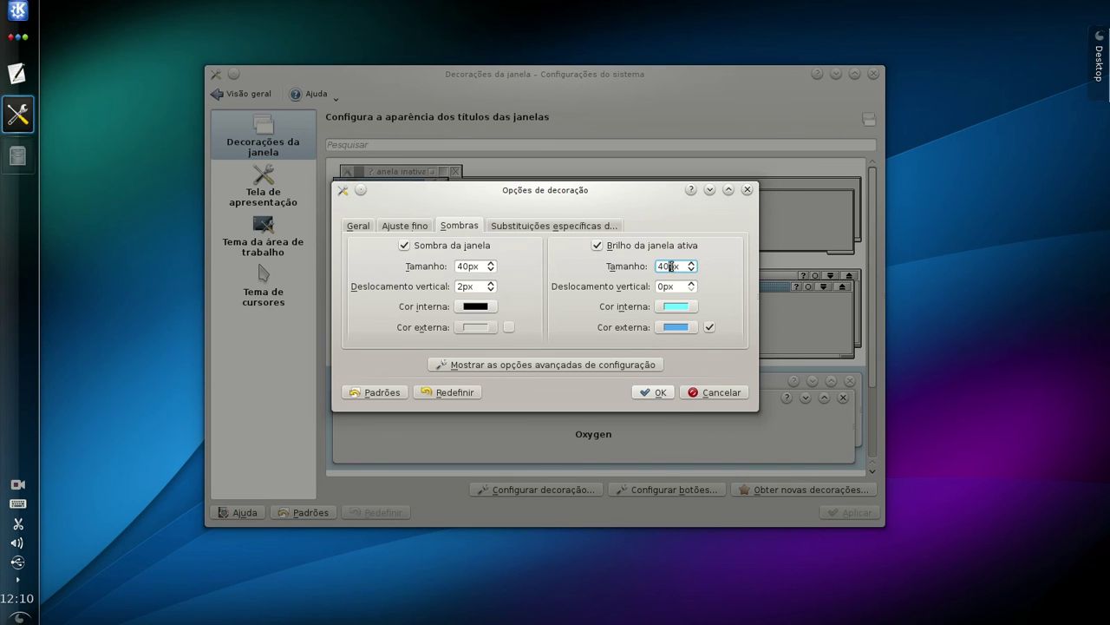
pyautogui.click(657, 393)
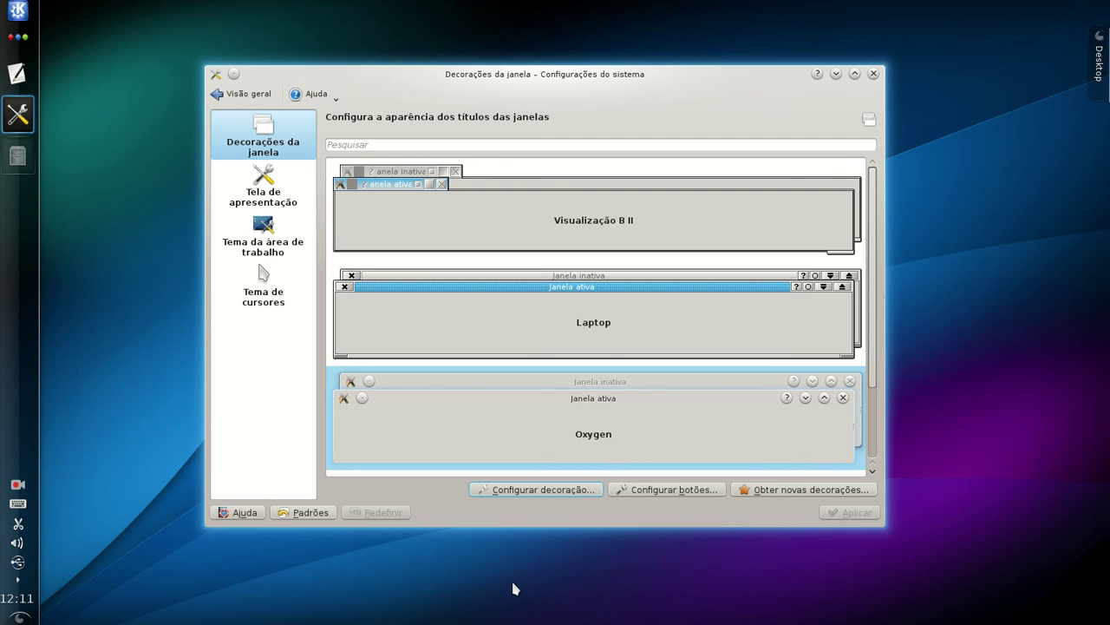
pyautogui.moveTo(480, 73); pyautogui.dragTo(432, 49)
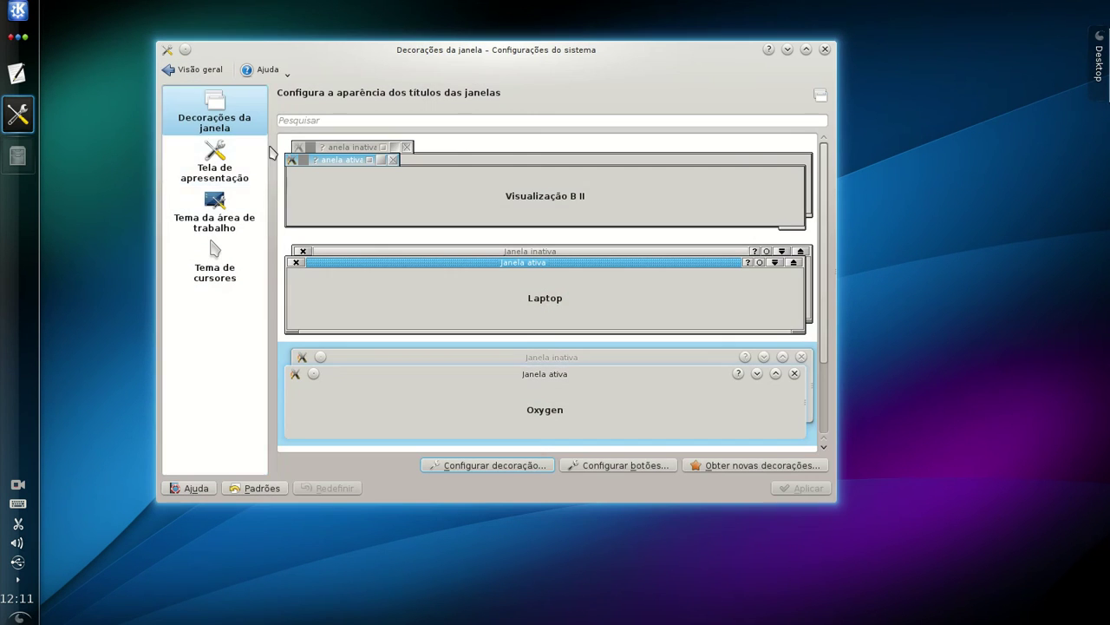
# View the Tela de apresentação themes and the Tema da área de trabalho settings, including their theme list and details
pyautogui.click(241, 159)
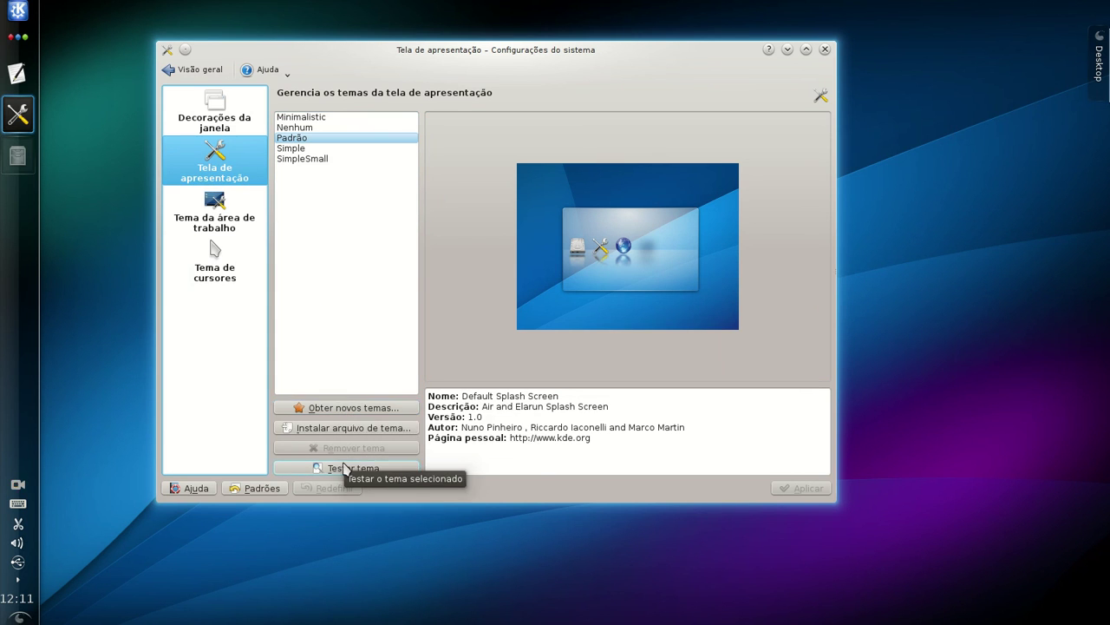
pyautogui.click(242, 215)
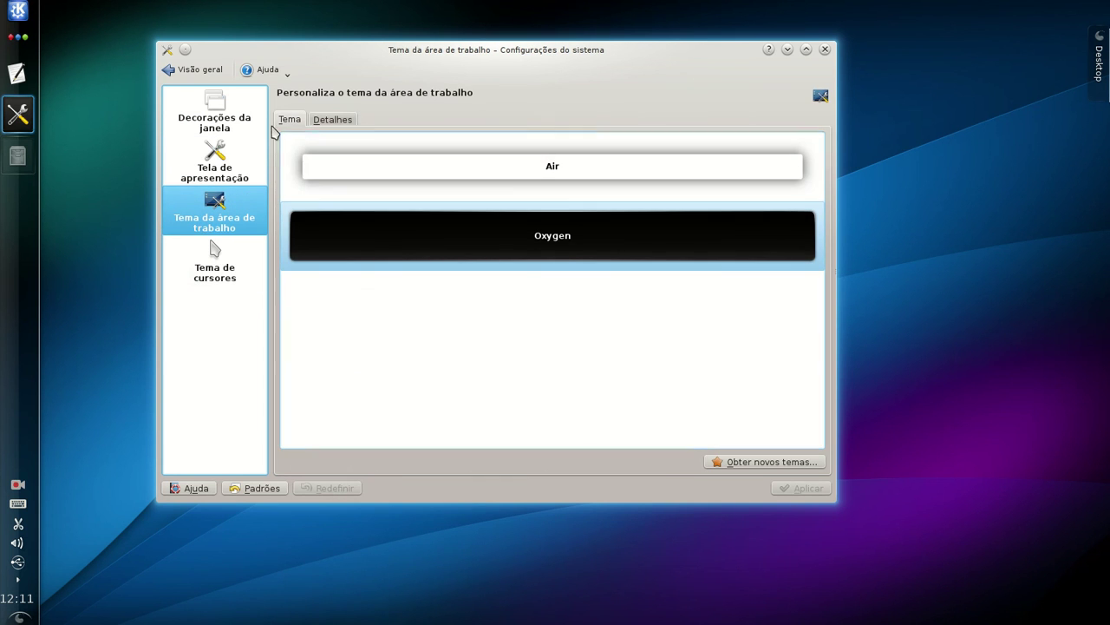
pyautogui.click(333, 121)
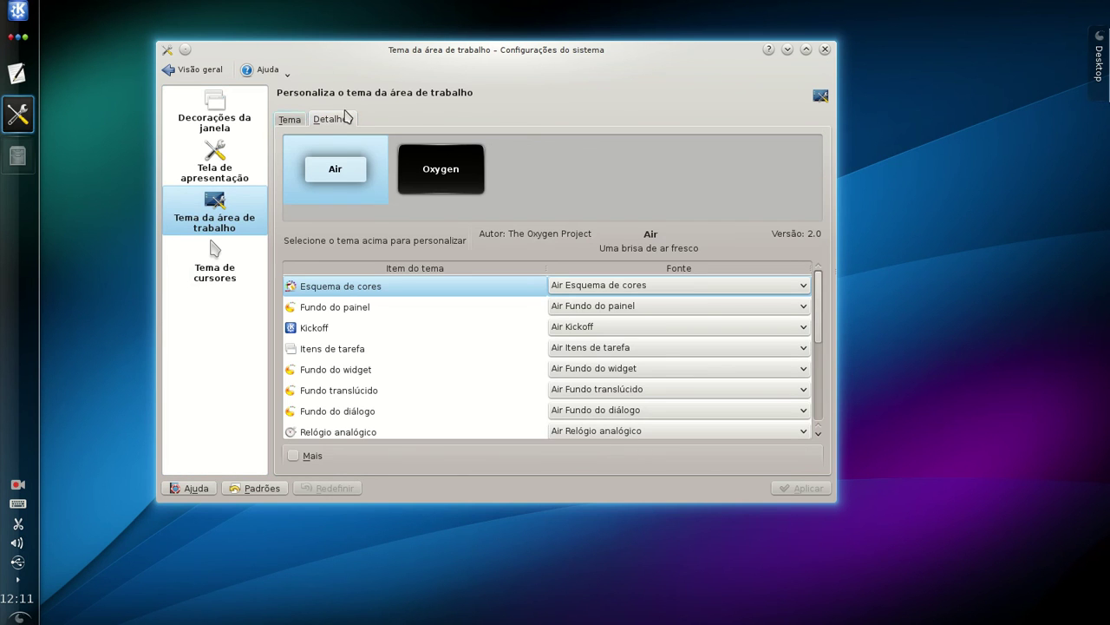
pyautogui.click(289, 120)
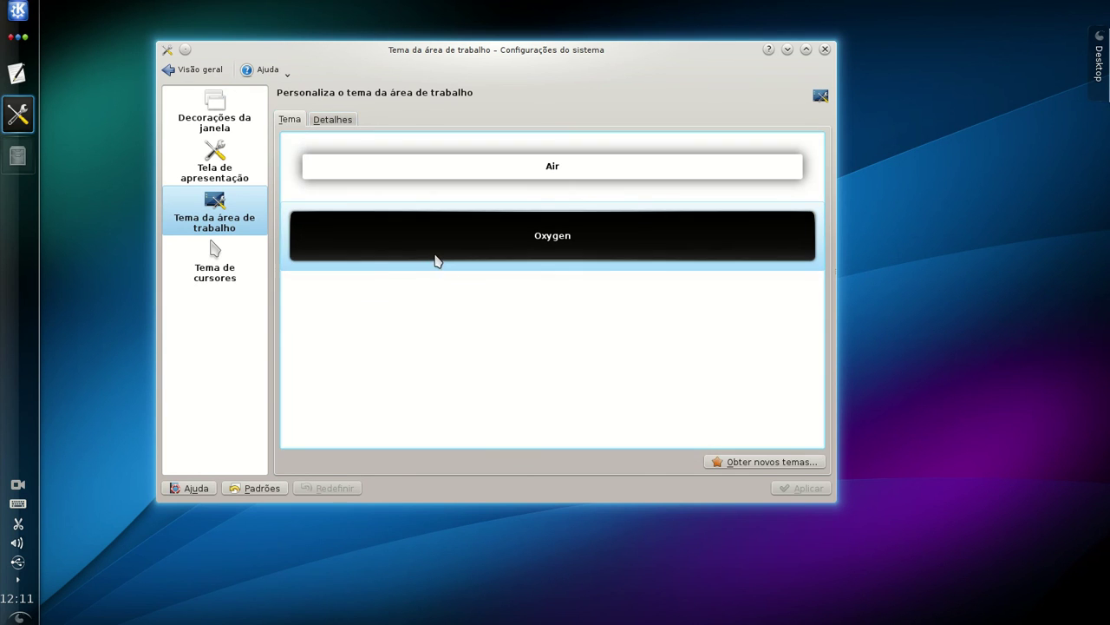
pyautogui.click(344, 119)
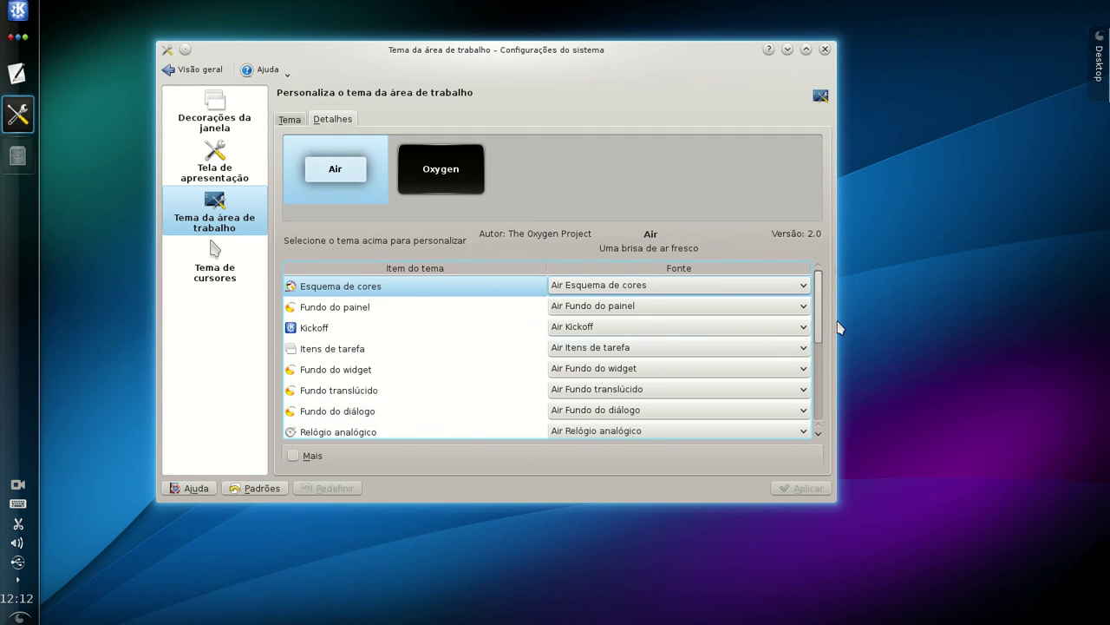
# Examine the Air theme's item list and the source options offered for Esquema de cores
pyautogui.moveTo(821, 296); pyautogui.dragTo(821, 392)
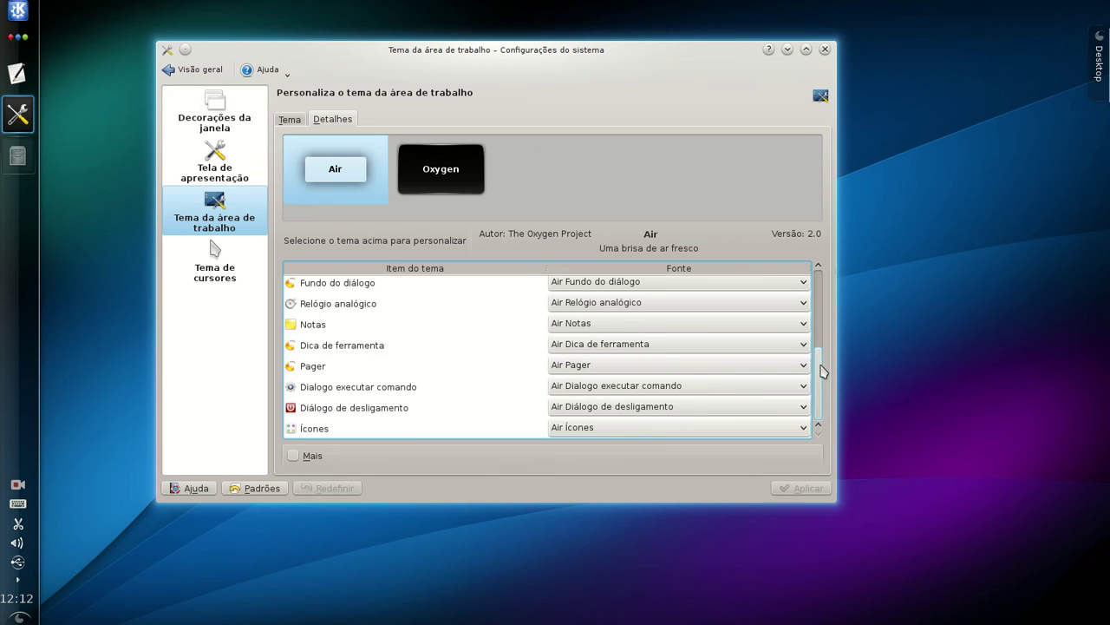
pyautogui.scroll(10, 823, 371)
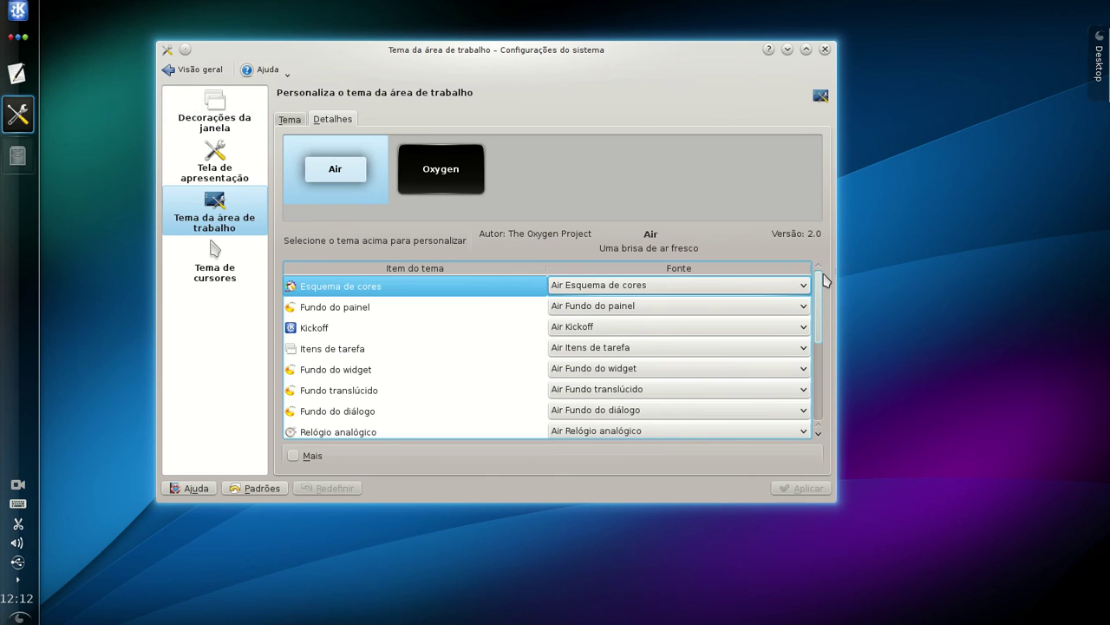
pyautogui.click(738, 286)
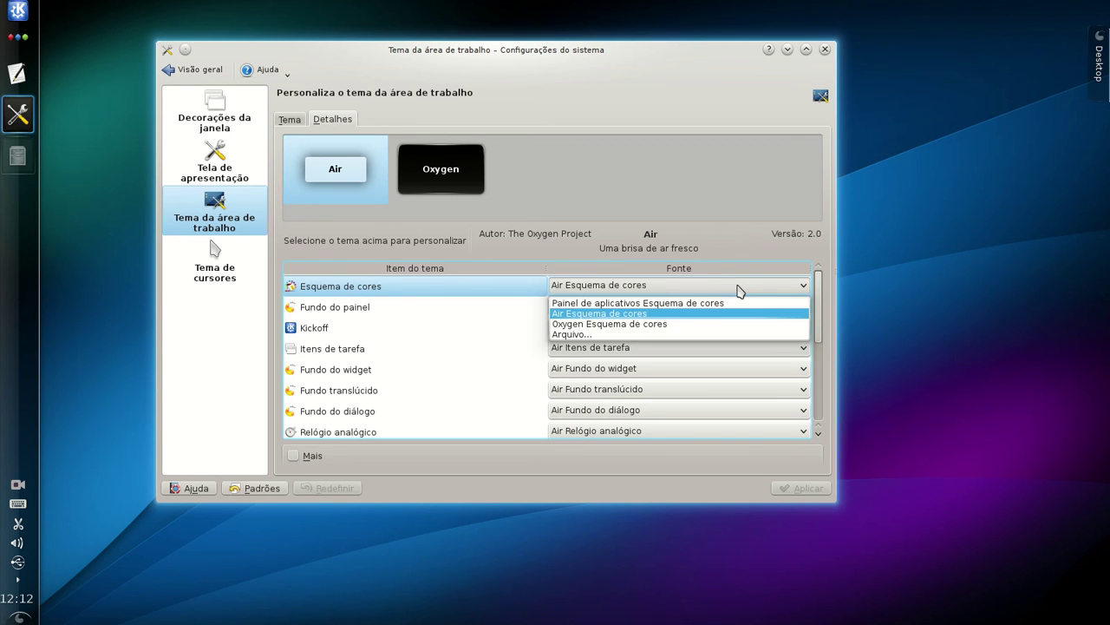
pyautogui.click(740, 289)
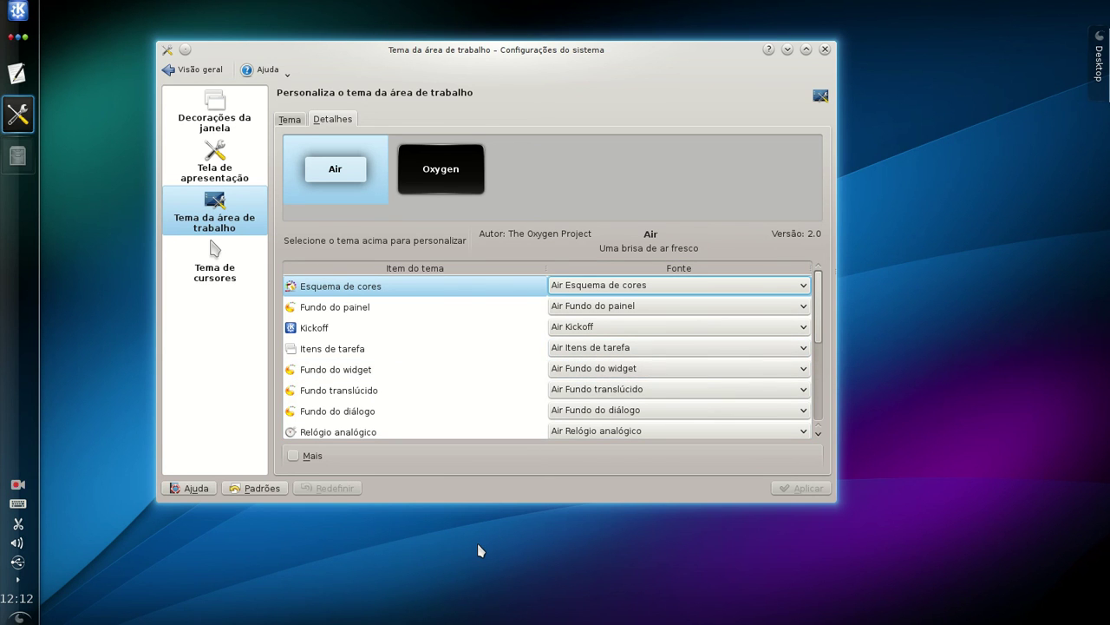
# Close the system settings window, then open the application launcher's favorites and dismiss it
pyautogui.click(825, 50)
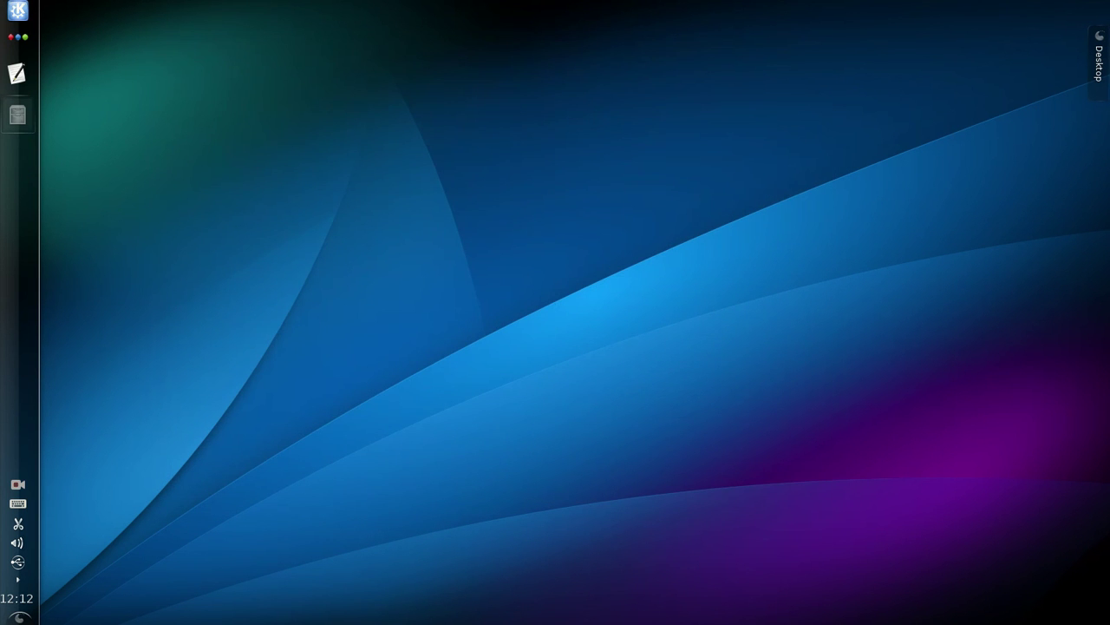
pyautogui.click(18, 10)
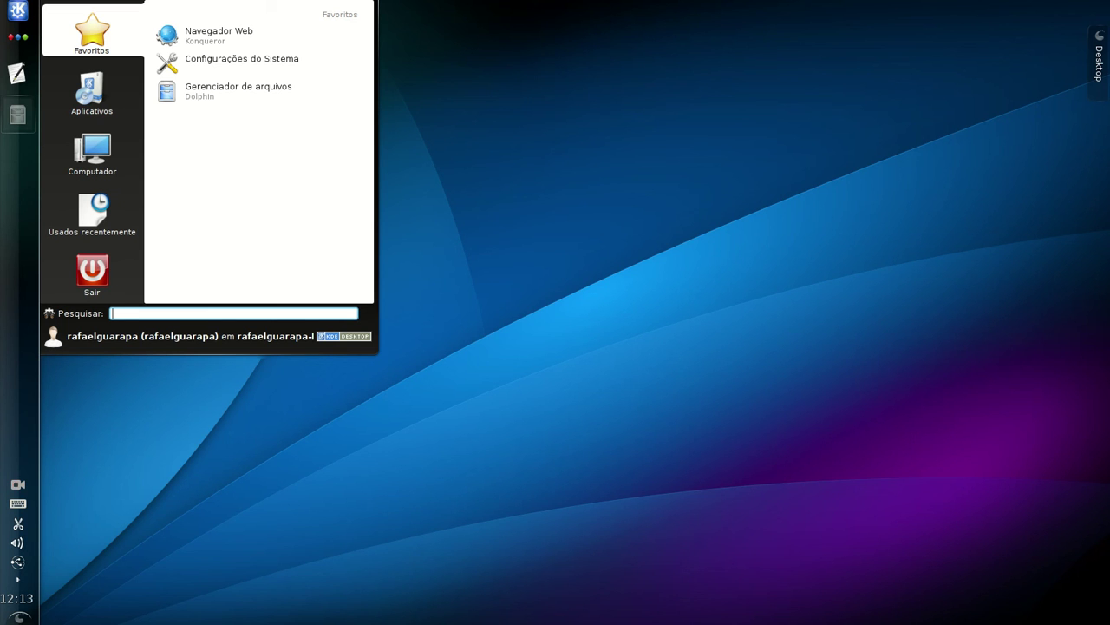
pyautogui.press('Escape')
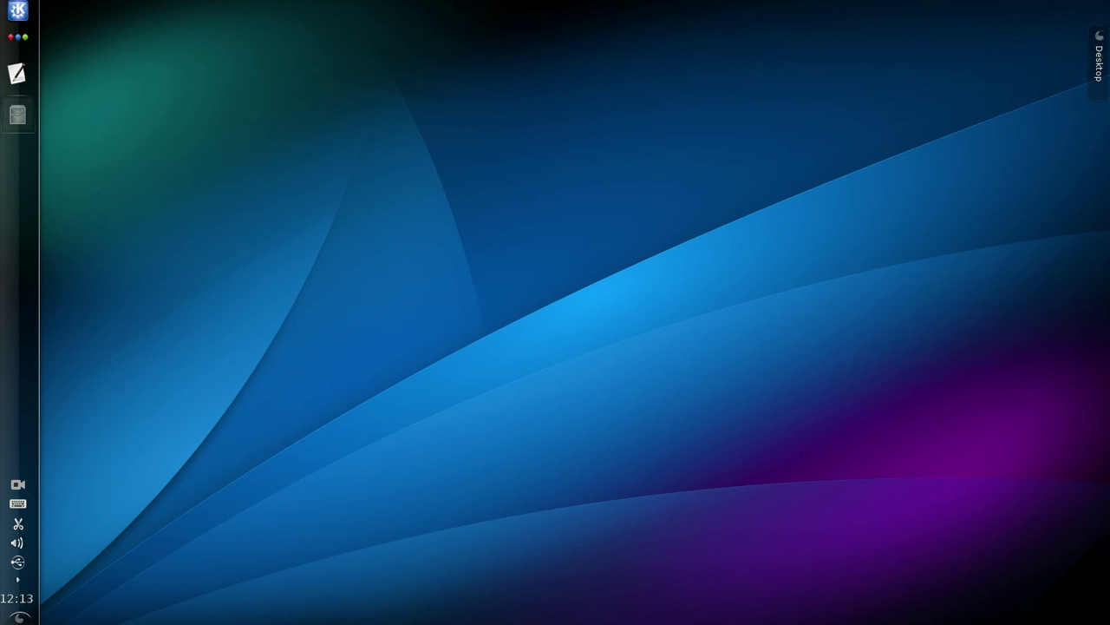
# Browse the application launcher's sections from Favoritos through to the session and system options under Sair
pyautogui.hotkey('alt', 'F1')
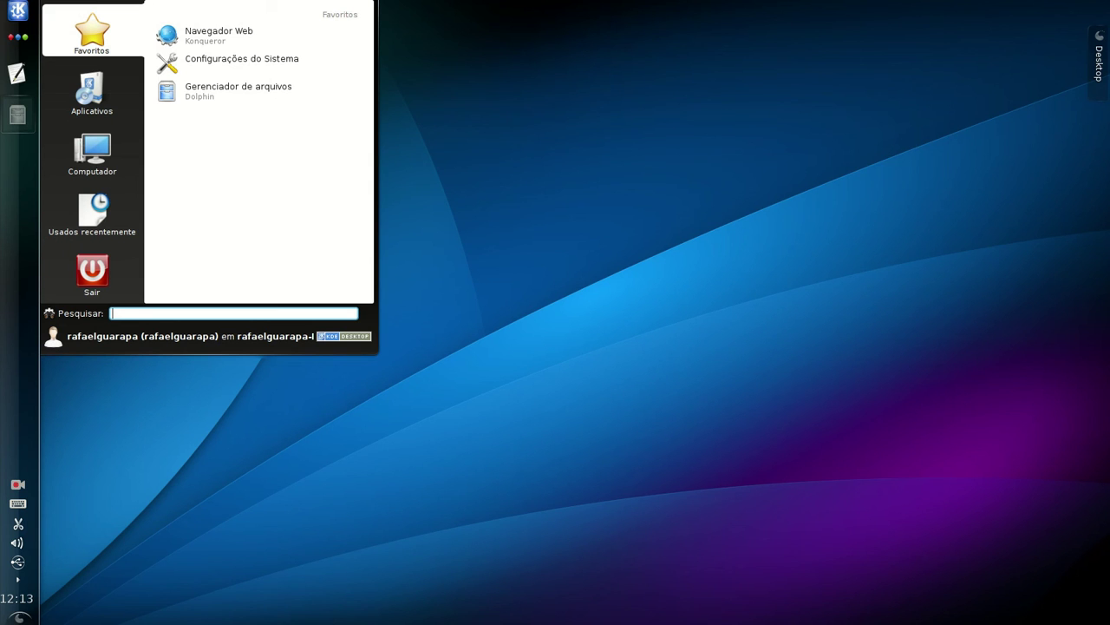
pyautogui.press('Down')
pyautogui.press('Down')
pyautogui.press('Down')
pyautogui.press('Down')
pyautogui.press('Down')
pyautogui.press('Down')
pyautogui.press('Down')
pyautogui.press('Up')
pyautogui.press('Down')
pyautogui.press('Down')
pyautogui.press('Down')
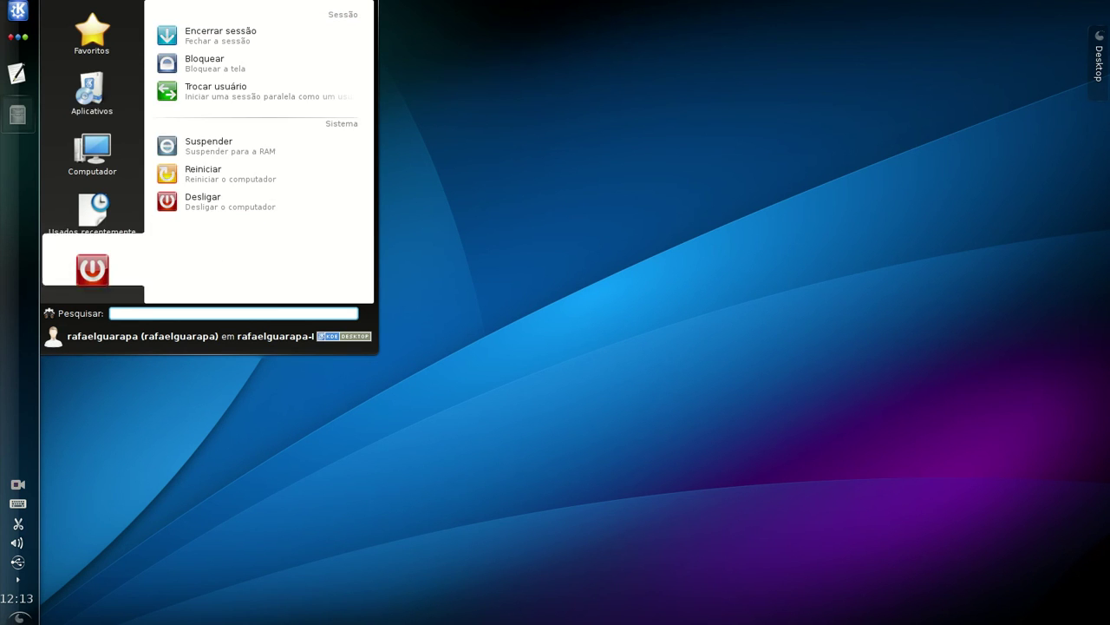
# Search the launcher for firefox, open Navegador Web Firefox, minimize its window and close it from the panel
pyautogui.write('firefox')
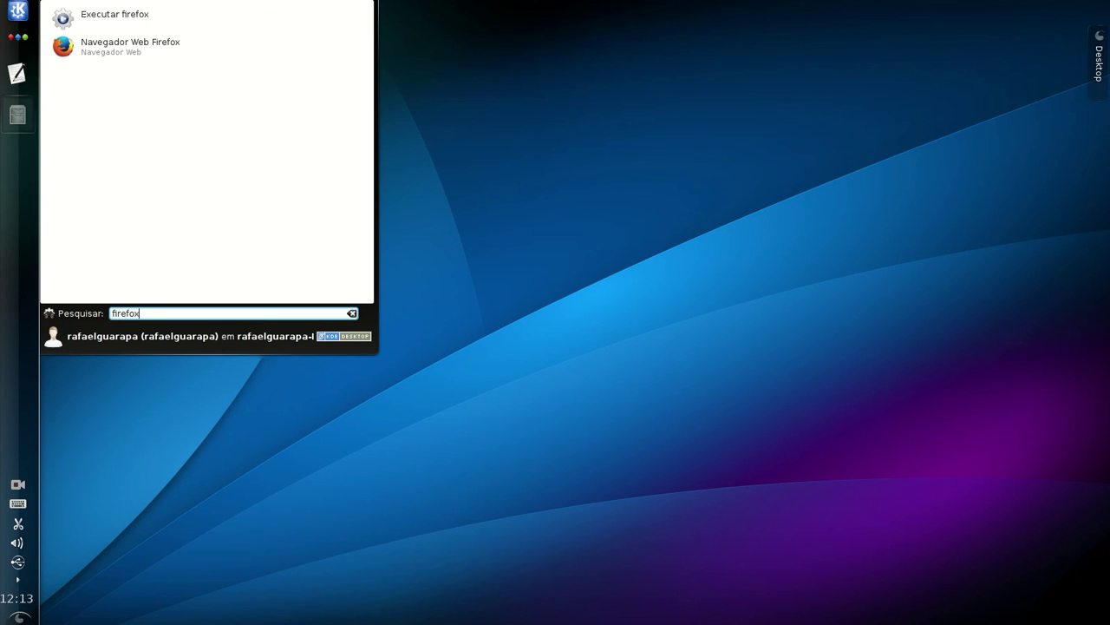
pyautogui.press('Down')
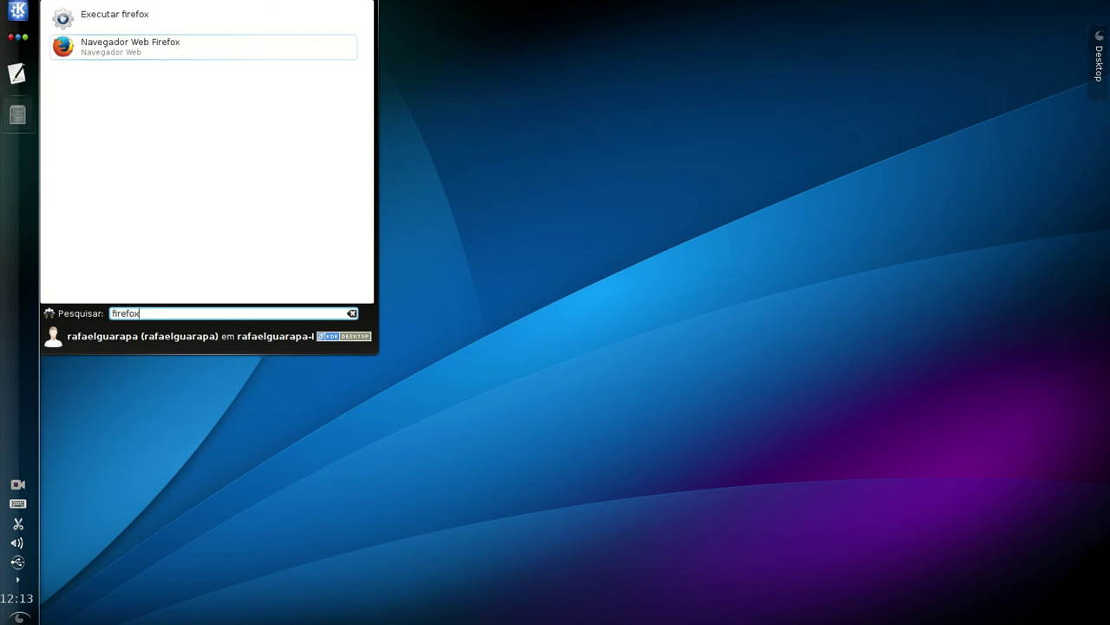
pyautogui.click(129, 44)
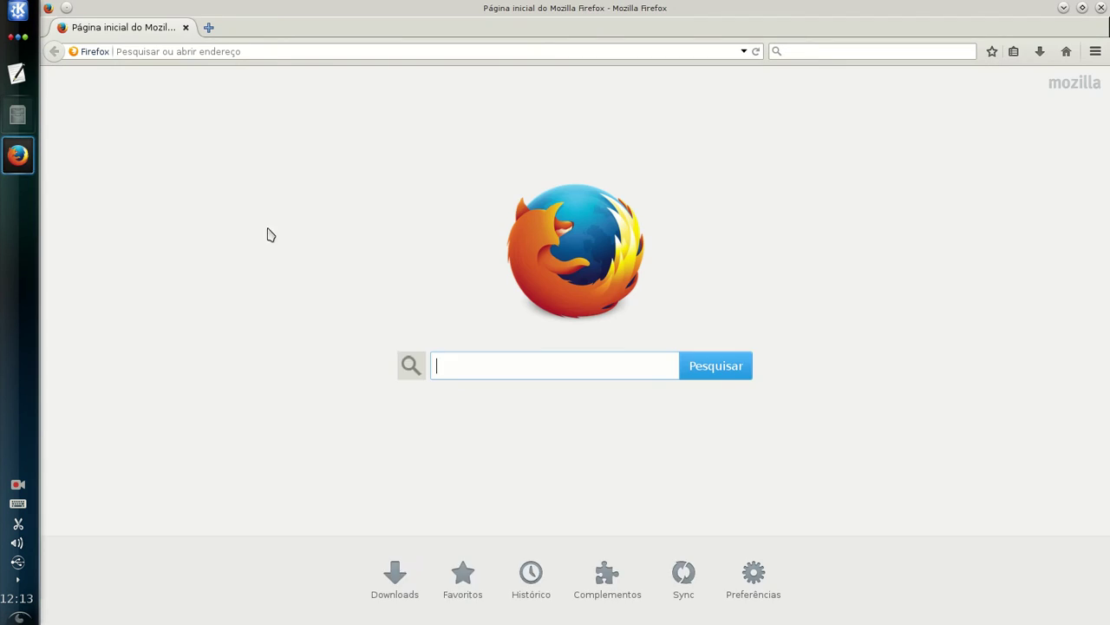
pyautogui.click(1063, 8)
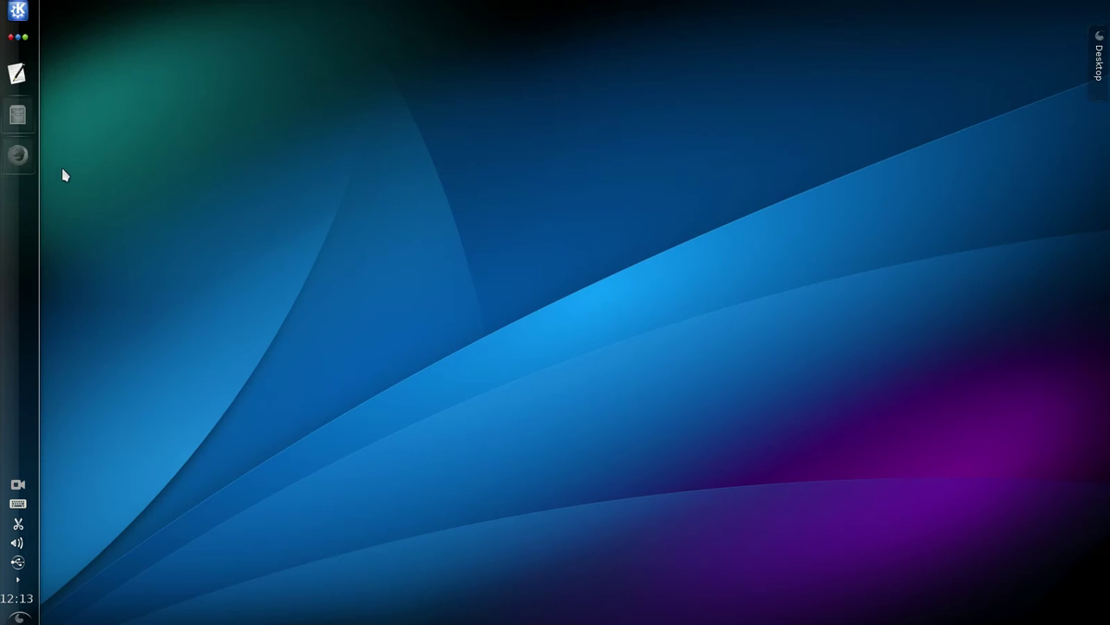
pyautogui.rightClick(10, 167)
pyautogui.click(94, 250)
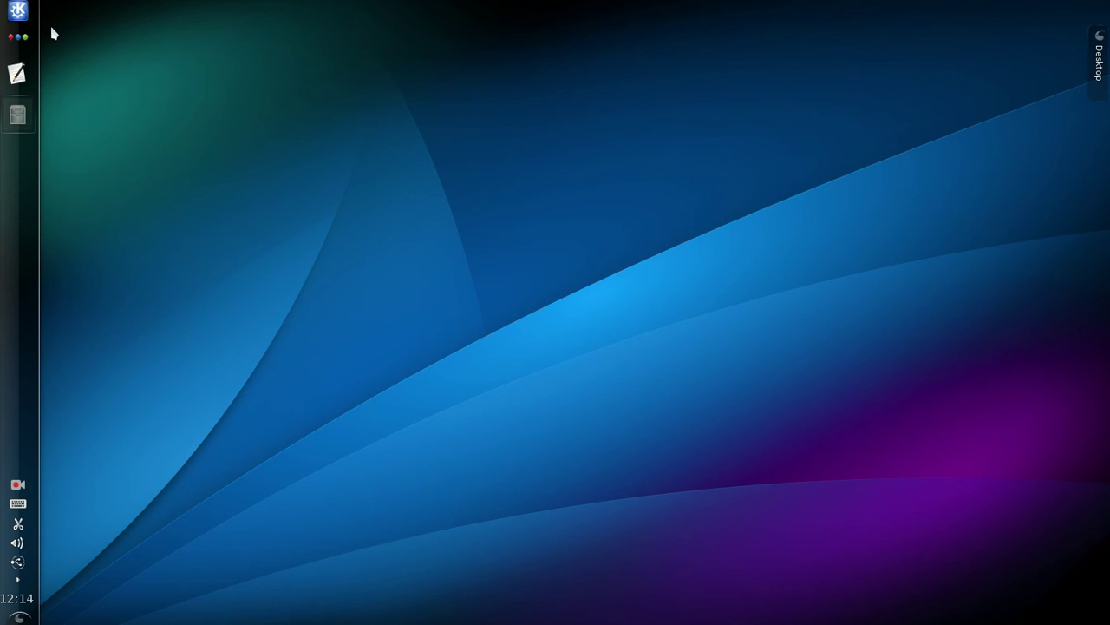
# Launch Firefox again, enable Mostrar um lançador quando não estiver em execução for it, and try opening it from its panel launcher
pyautogui.click(18, 12)
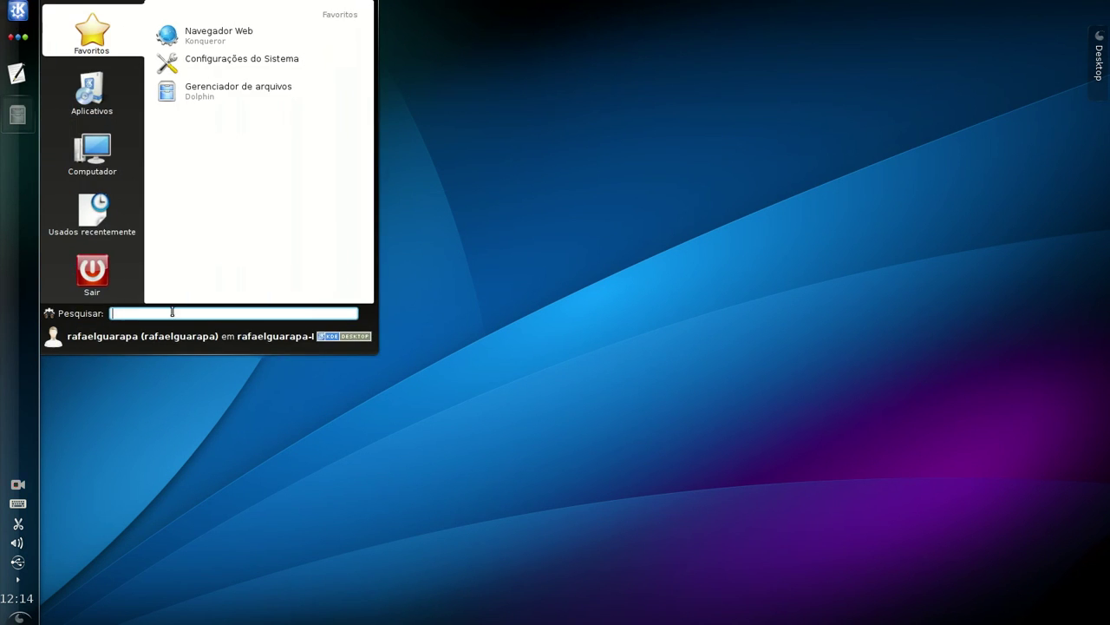
pyautogui.write('firefox')
pyautogui.click(151, 69)
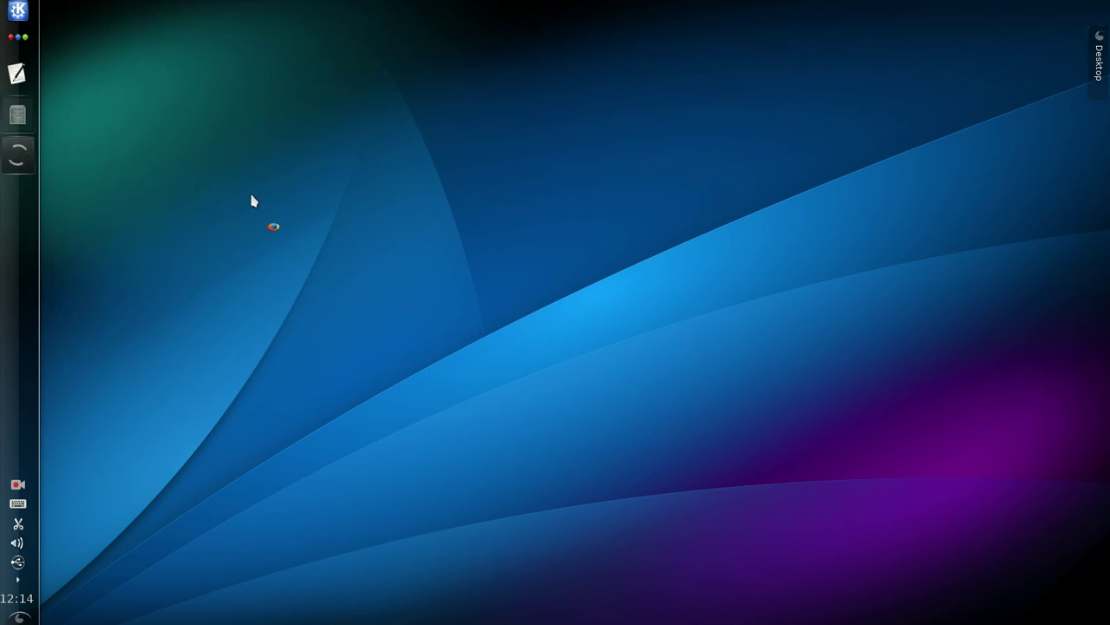
pyautogui.rightClick(26, 171)
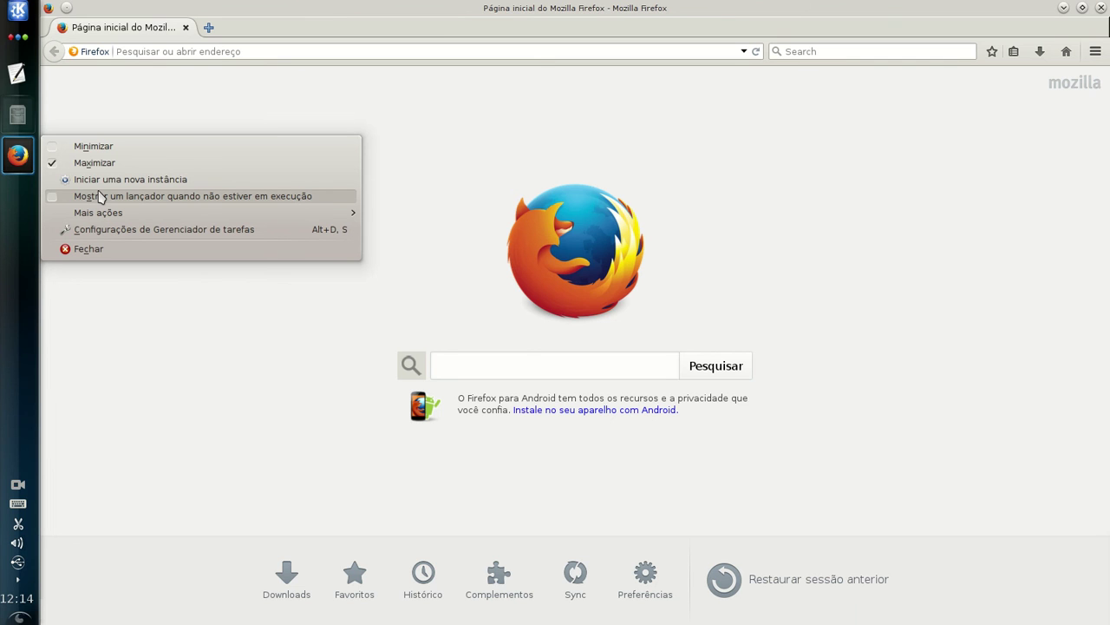
pyautogui.click(101, 197)
pyautogui.moveTo(1106, 2)
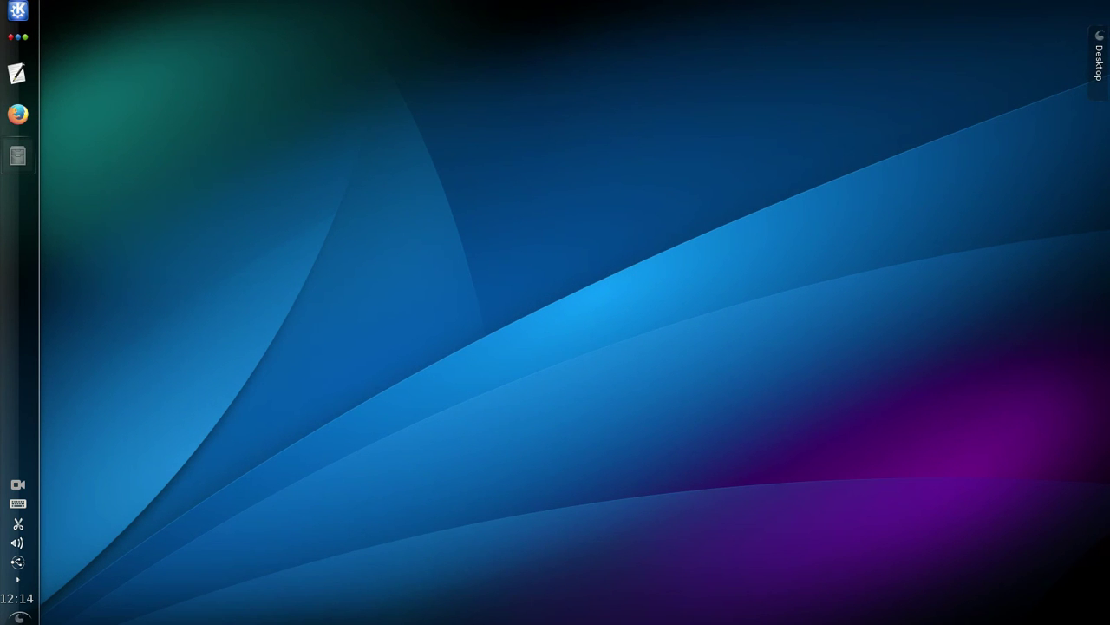
pyautogui.click(18, 114)
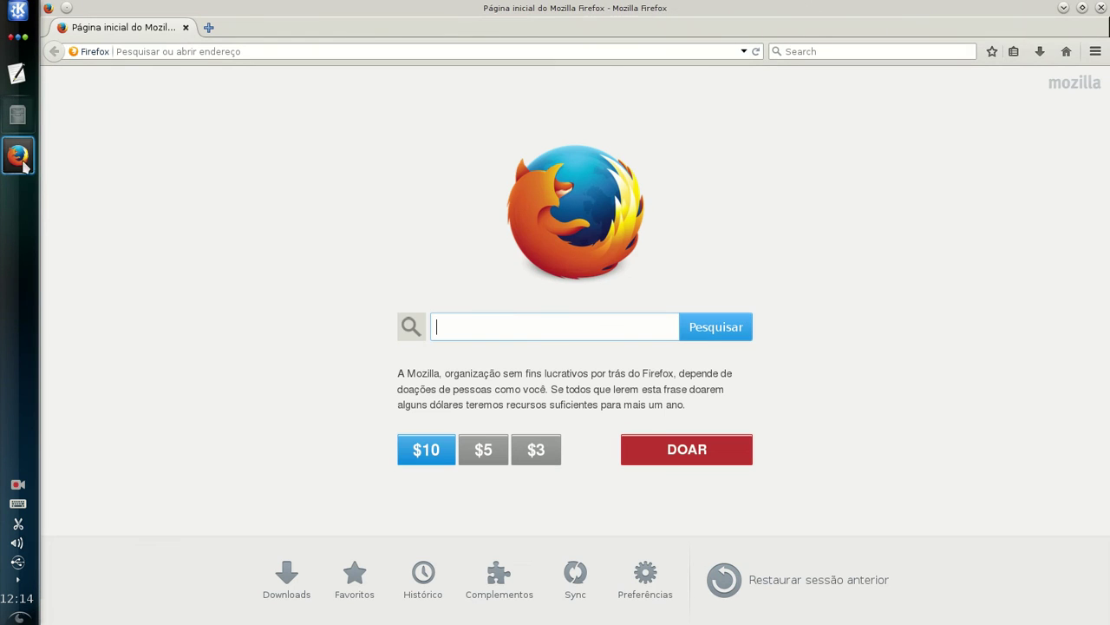
pyautogui.click(19, 155)
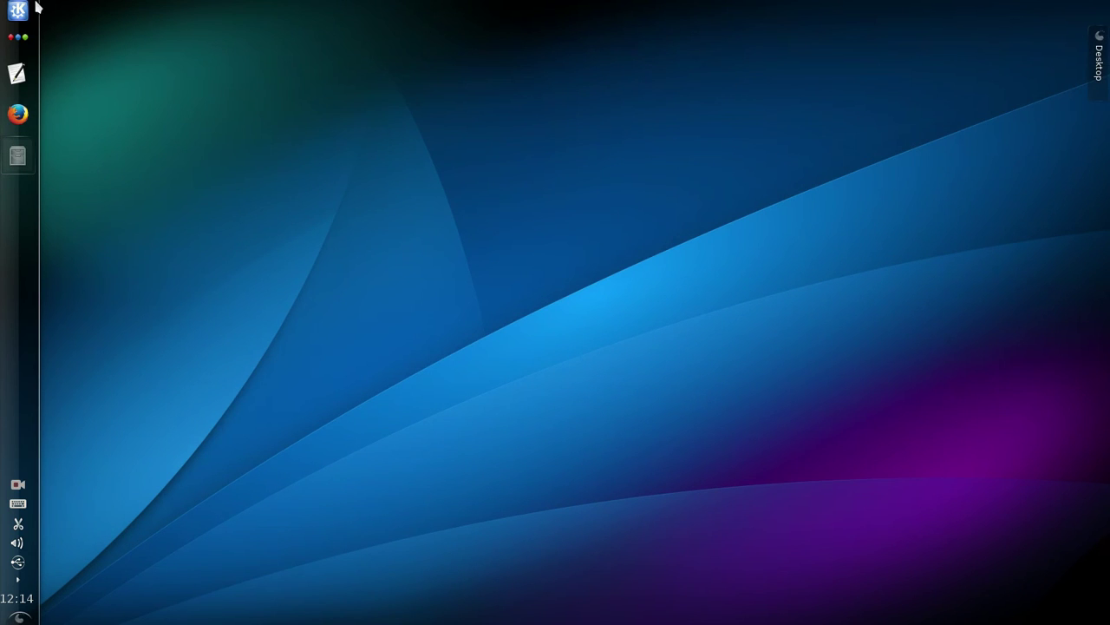
# Search the launcher for firefox, add Navegador Web Firefox to the desktop, and remove the new desktop icon
pyautogui.click(19, 10)
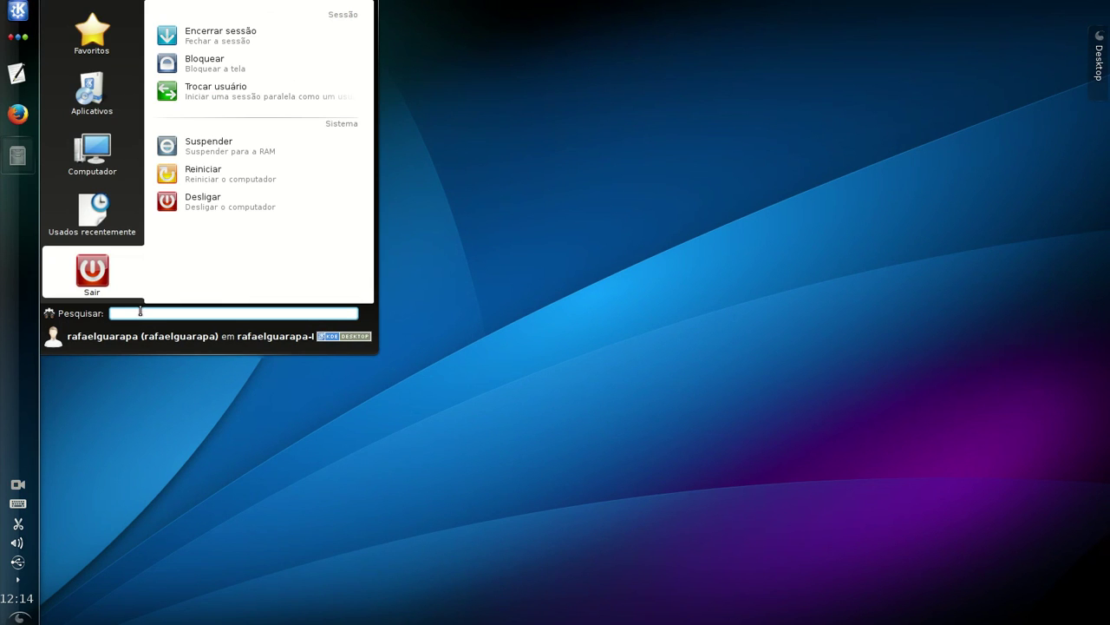
pyautogui.write('firefo')
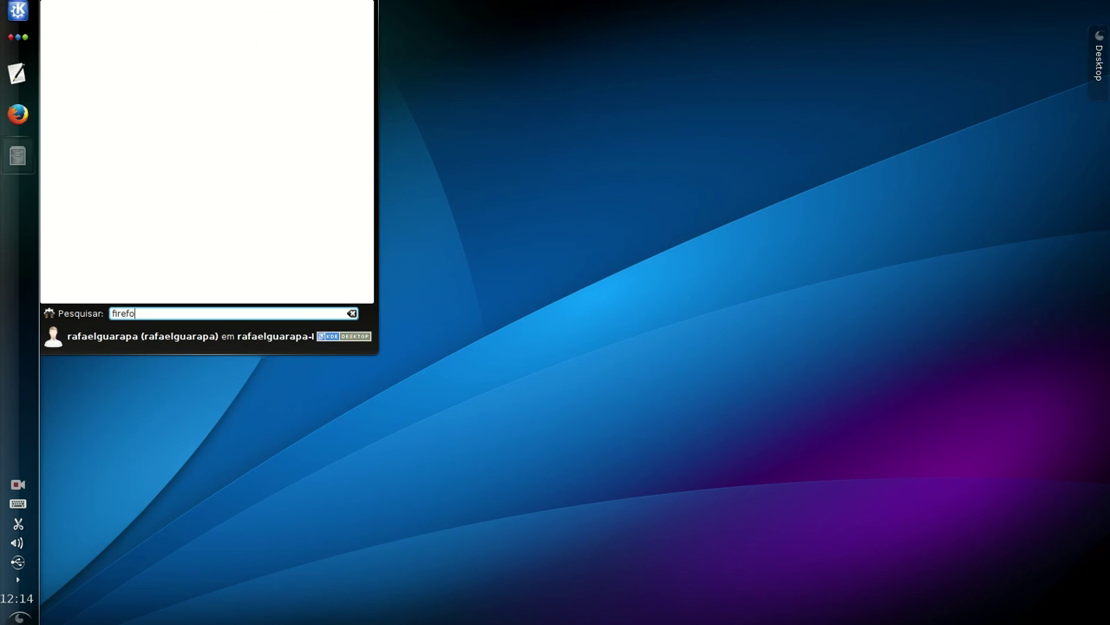
pyautogui.write('x')
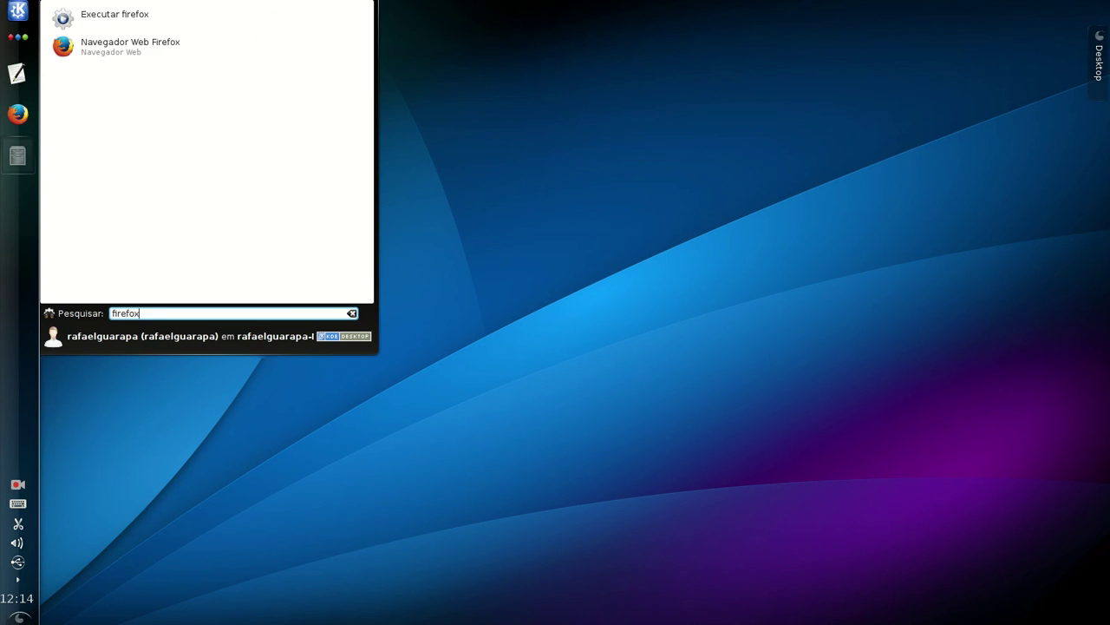
pyautogui.rightClick(127, 50)
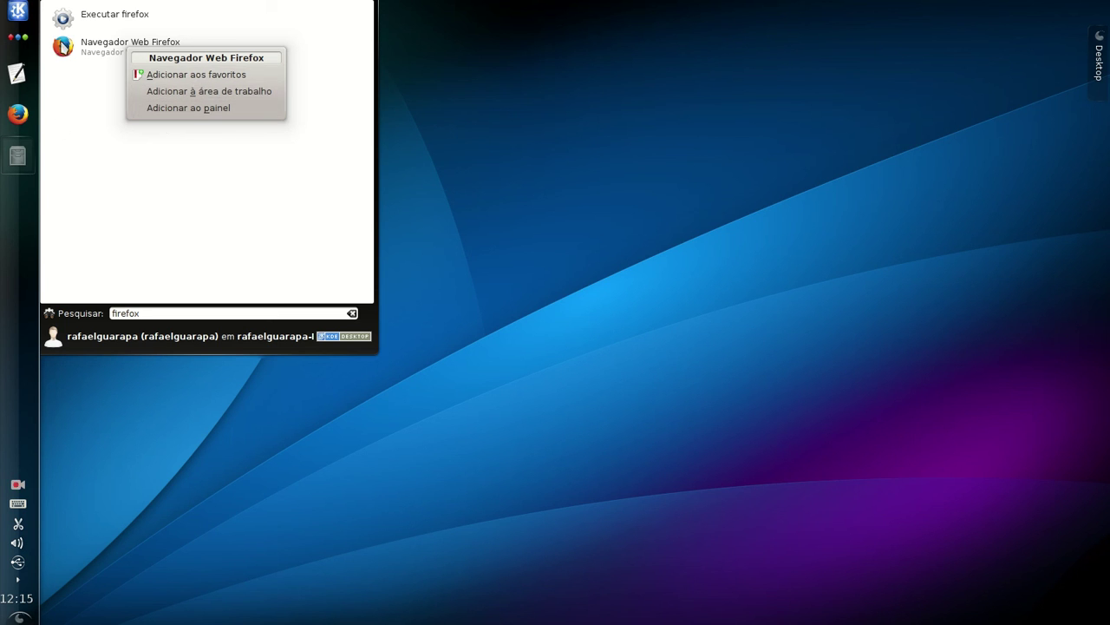
pyautogui.click(228, 93)
pyautogui.click(538, 69)
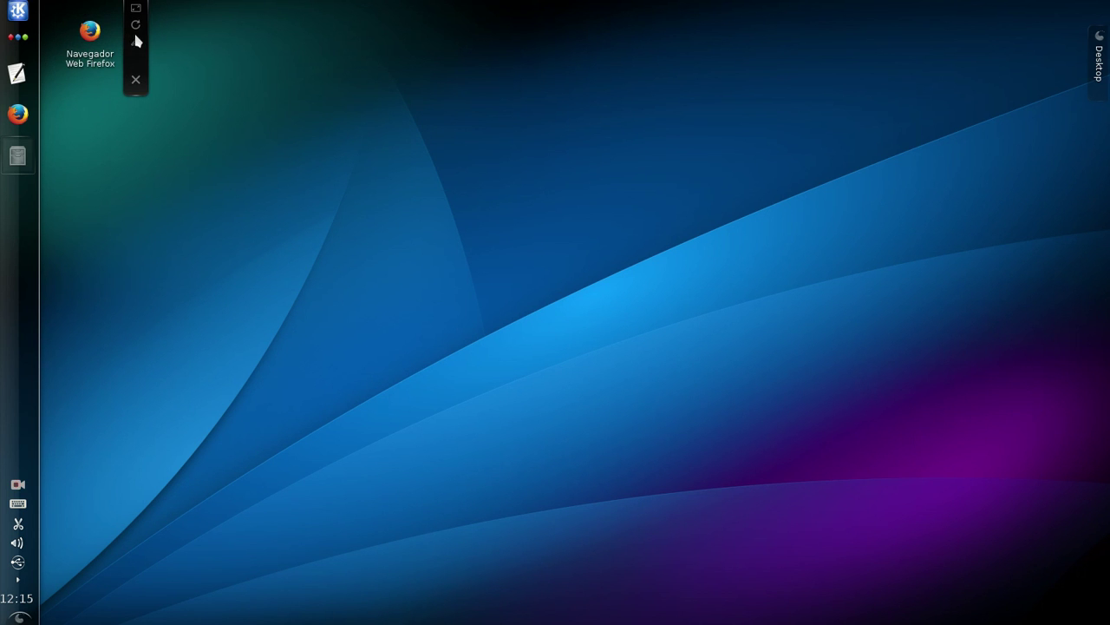
pyautogui.click(135, 82)
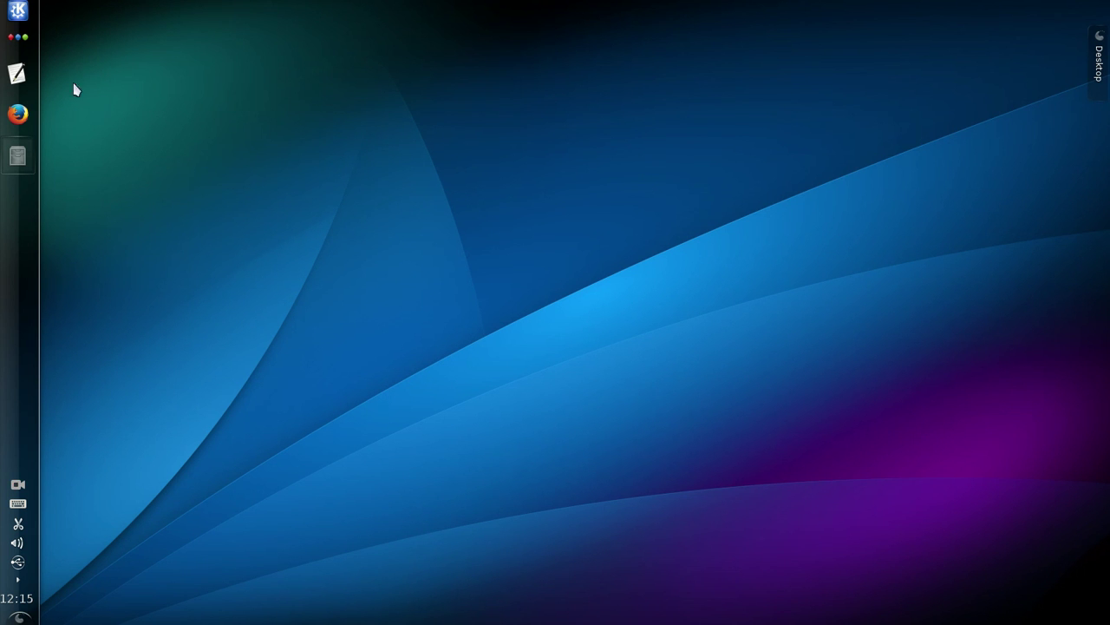
# Find firefox in the launcher, add Navegador Web Firefox to the favorites and dismiss the launcher
pyautogui.click(18, 13)
pyautogui.write('firefox')
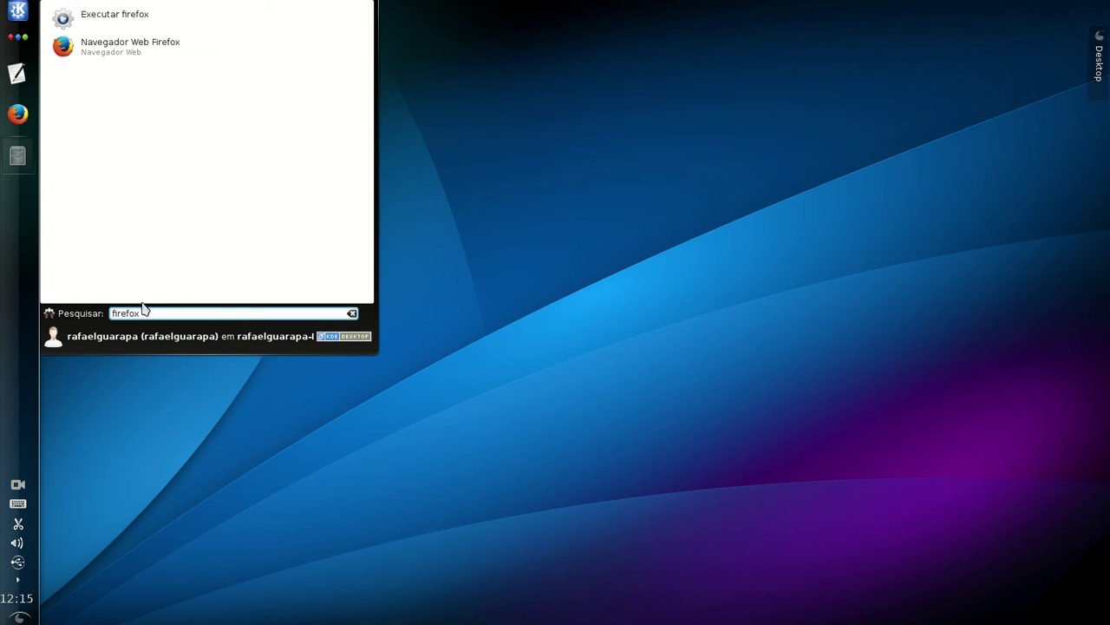
pyautogui.rightClick(158, 54)
pyautogui.click(213, 80)
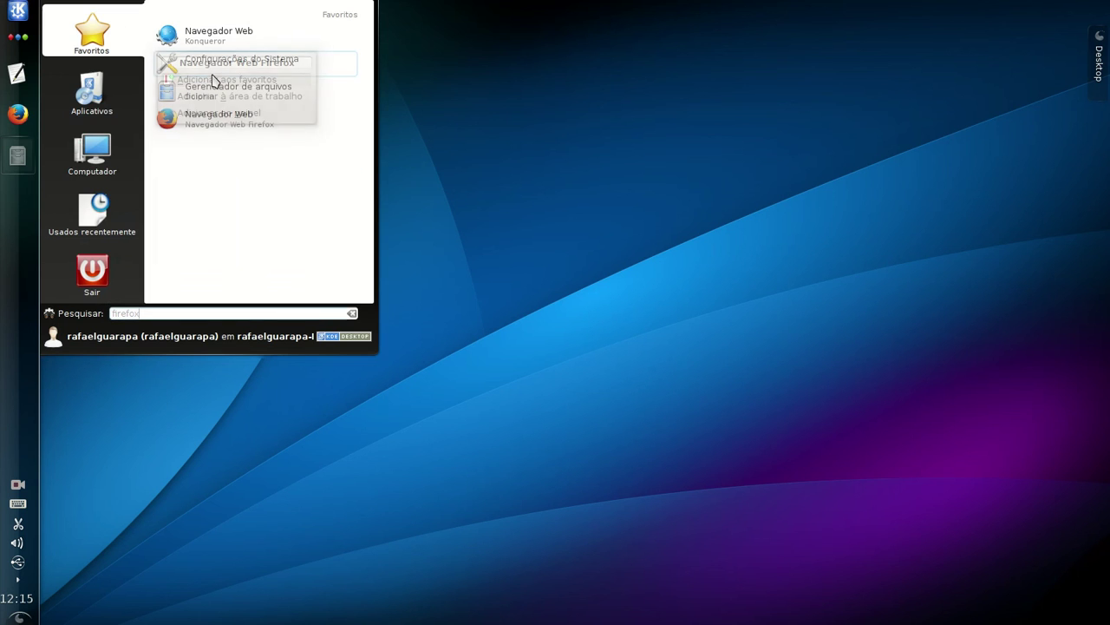
pyautogui.click(516, 124)
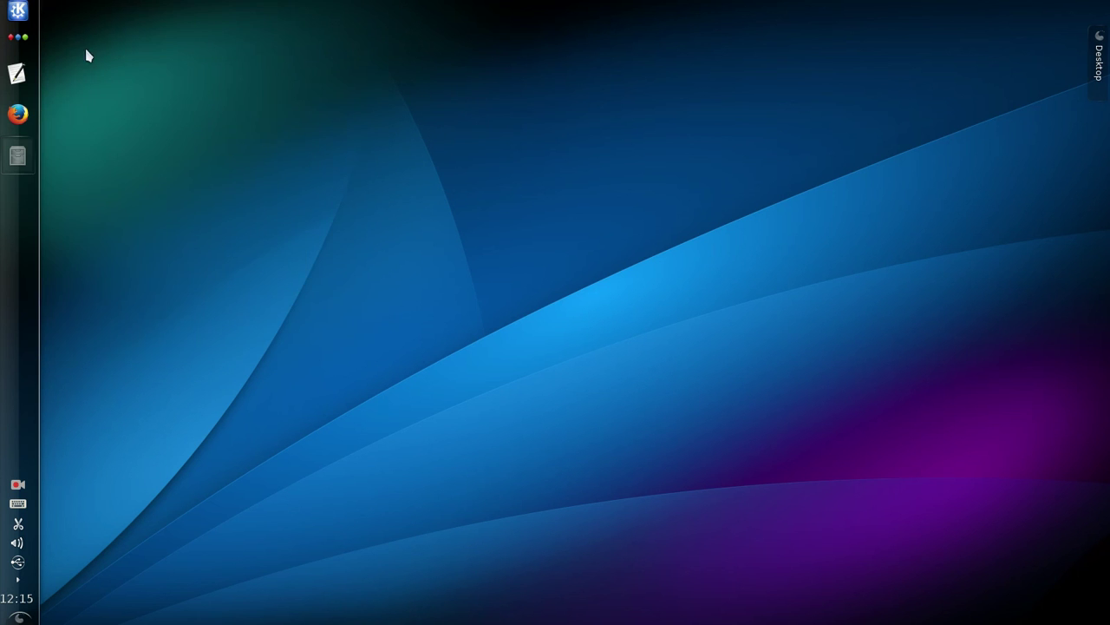
# Search the launcher for file and add FileZilla to both the panel and the desktop
pyautogui.click(17, 10)
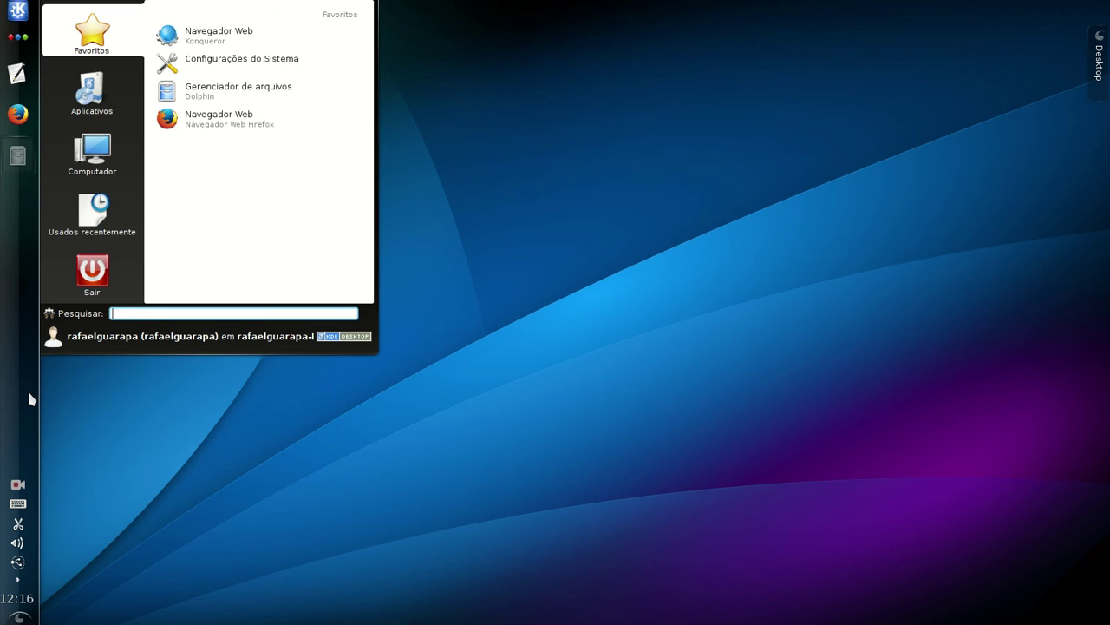
pyautogui.moveTo(19, 158)
pyautogui.write('file')
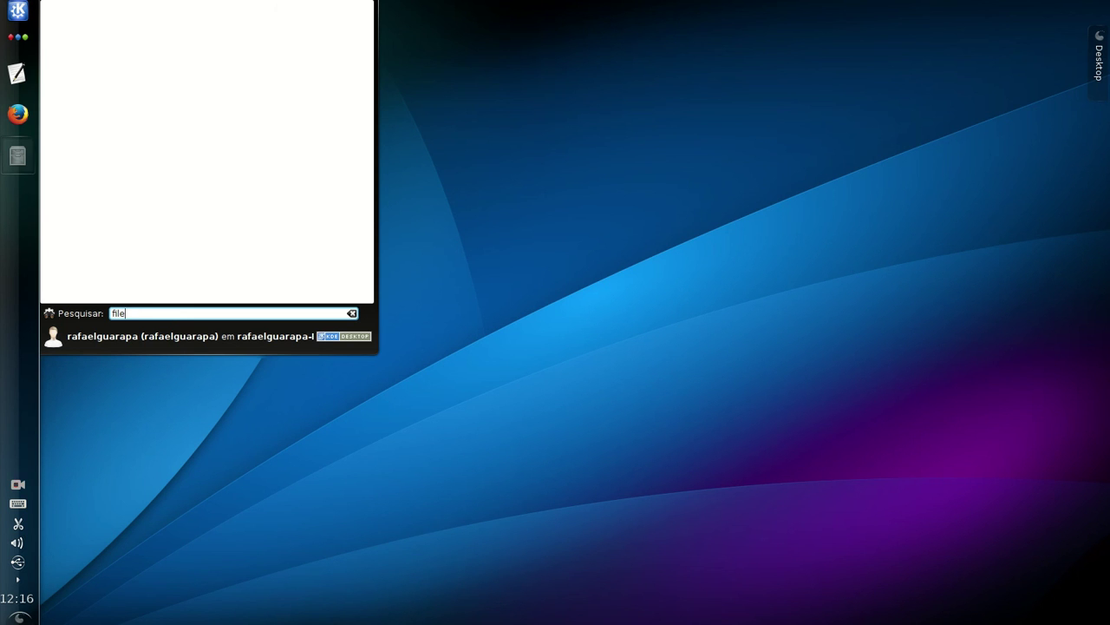
pyautogui.rightClick(143, 54)
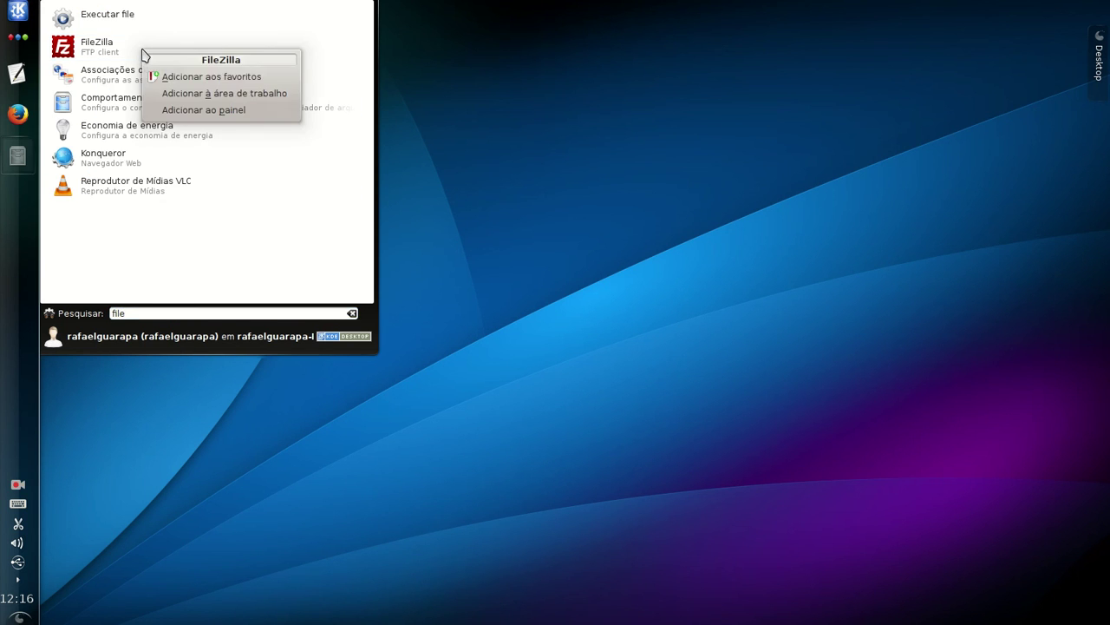
pyautogui.click(228, 110)
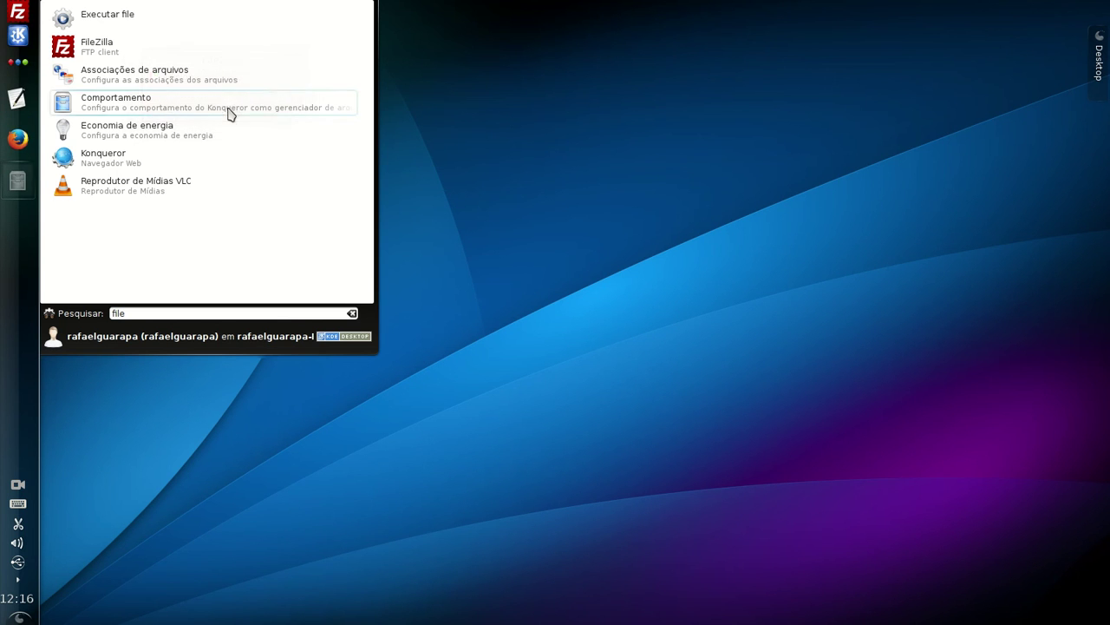
pyautogui.rightClick(182, 55)
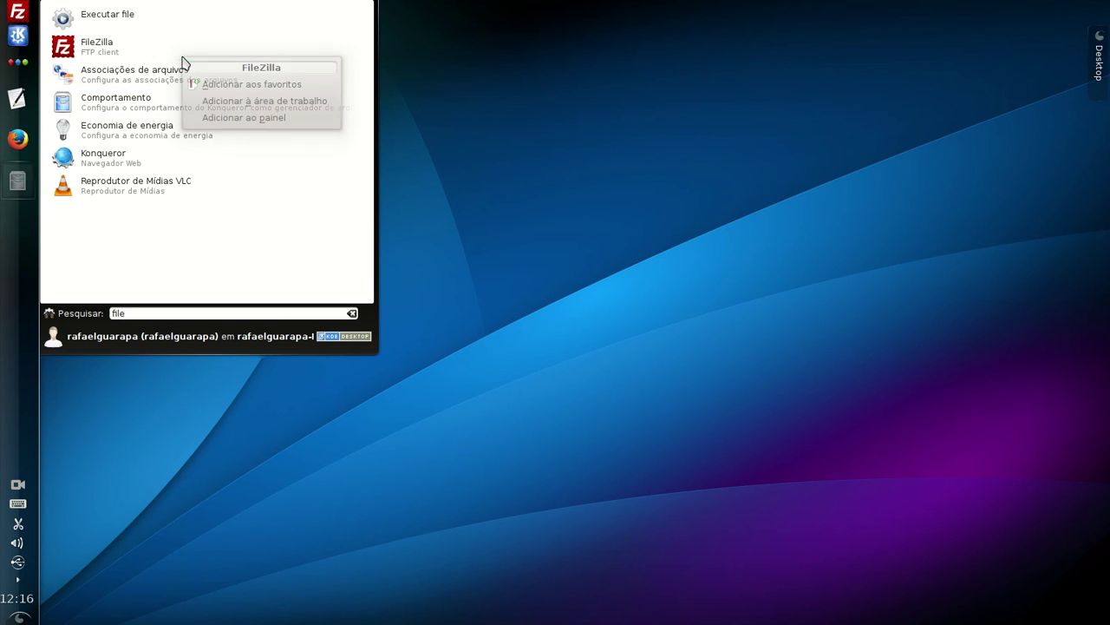
pyautogui.click(257, 104)
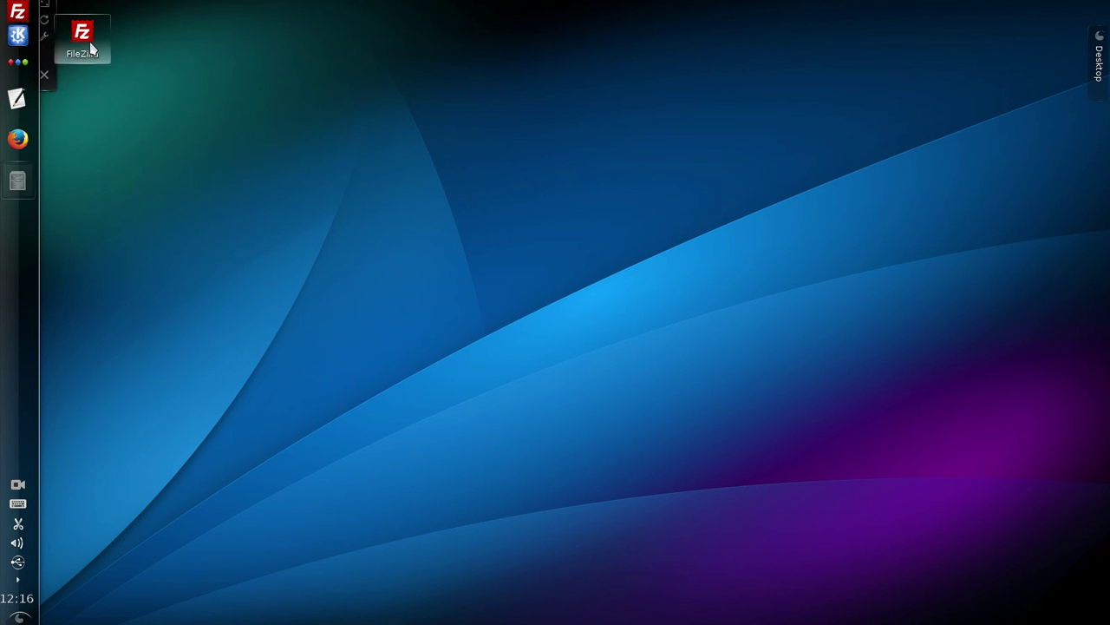
# Review the Permissões, Aplicativo and Visualização settings of the FileZilla desktop icon and close the dialog
pyautogui.click(45, 42)
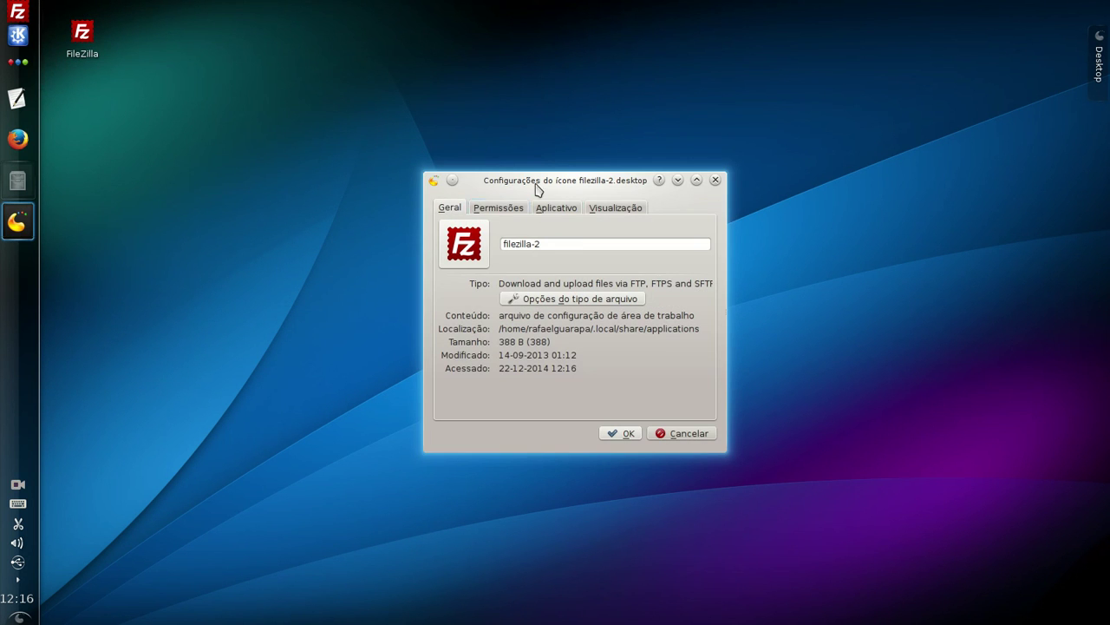
pyautogui.click(509, 210)
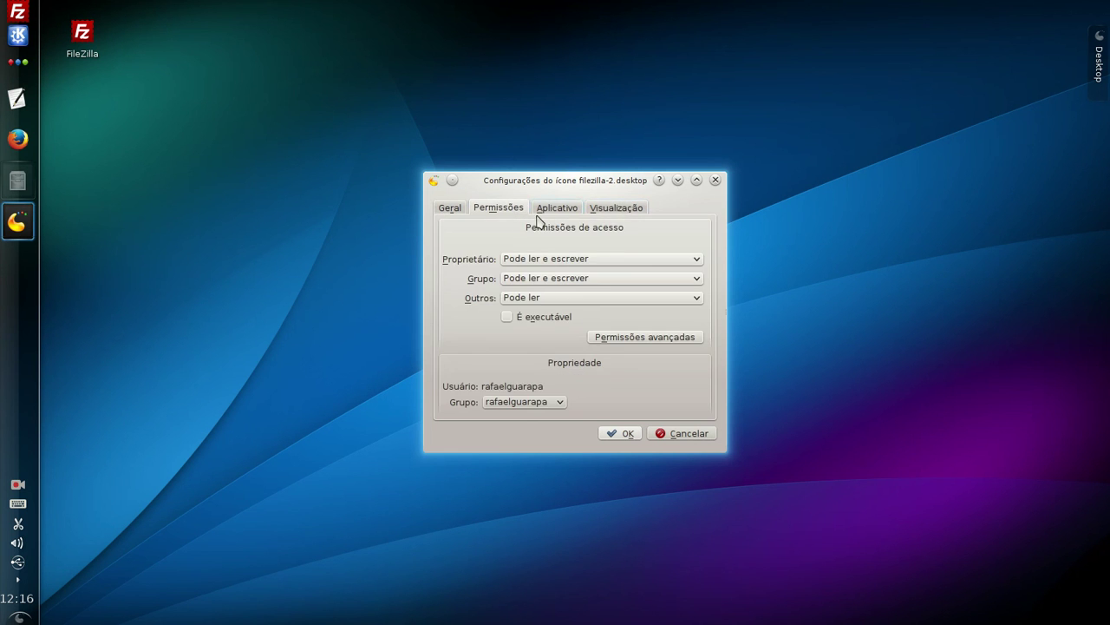
pyautogui.click(556, 214)
pyautogui.click(616, 208)
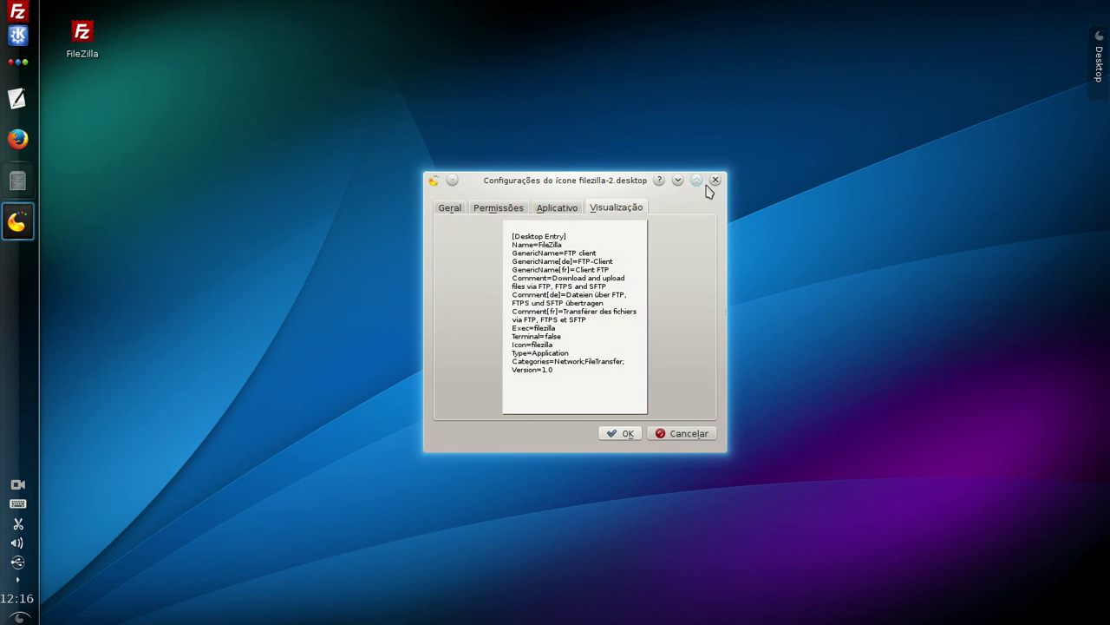
pyautogui.click(714, 180)
# Tilt the FileZilla desktop icon slightly counterclockwise, and open and close its settings dialog
pyautogui.moveTo(82, 34)
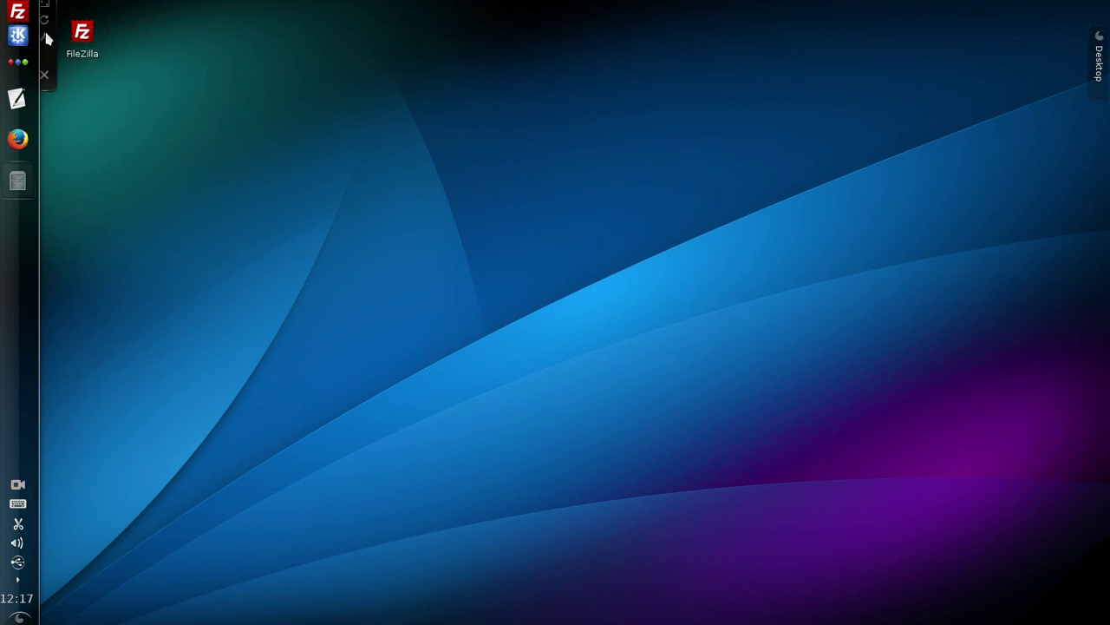
pyautogui.moveTo(54, 26)
pyautogui.mouseDown()
pyautogui.moveTo(156, 35)
pyautogui.moveTo(52, 35)
pyautogui.mouseUp()
pyautogui.click(81, 35)
pyautogui.moveTo(45, 27)
pyautogui.mouseDown()
pyautogui.moveTo(97, 43)
pyautogui.moveTo(69, 30)
pyautogui.moveTo(65, 87)
pyautogui.moveTo(139, 48)
pyautogui.moveTo(87, 10)
pyautogui.moveTo(76, 36)
pyautogui.moveTo(98, 87)
pyautogui.moveTo(130, 39)
pyautogui.moveTo(87, 17)
pyautogui.moveTo(69, 27)
pyautogui.moveTo(98, 55)
pyautogui.moveTo(60, 34)
pyautogui.mouseUp()
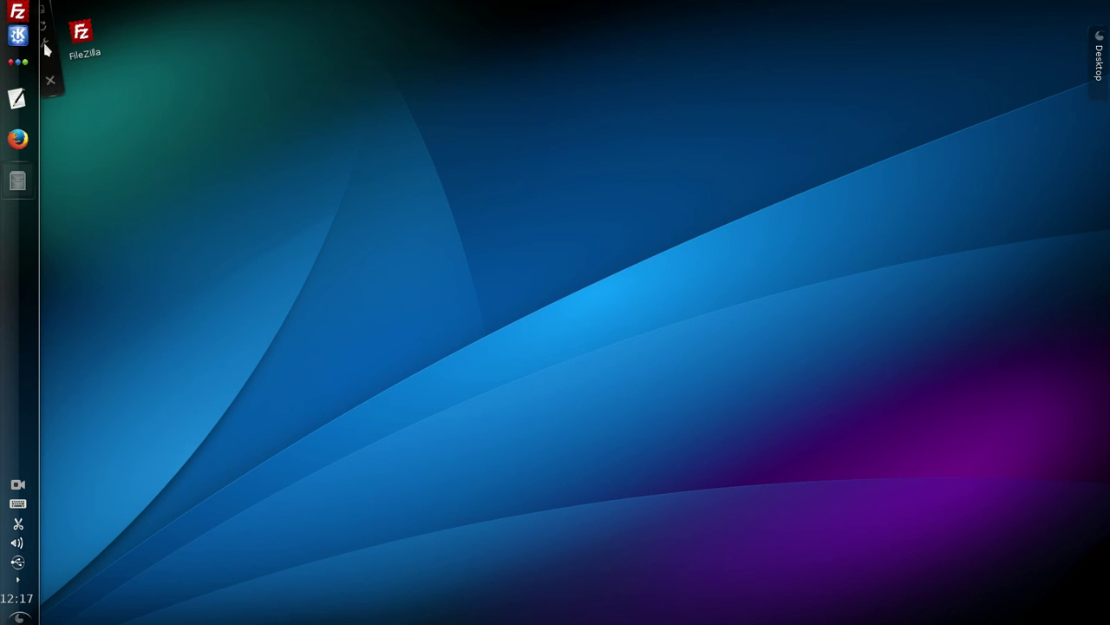
pyautogui.click(47, 51)
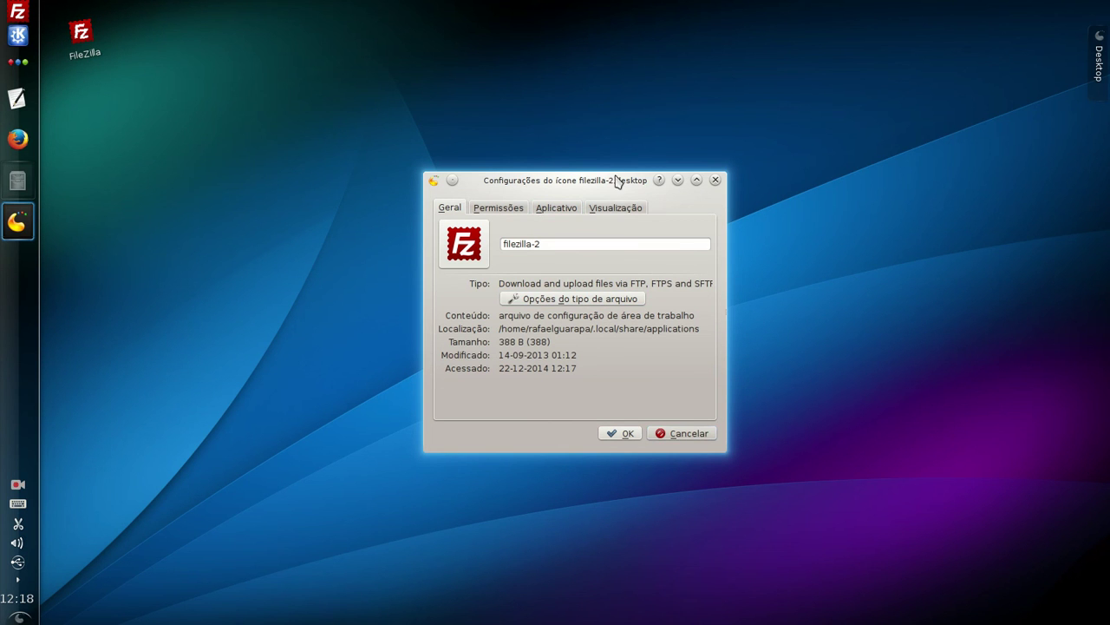
pyautogui.click(716, 182)
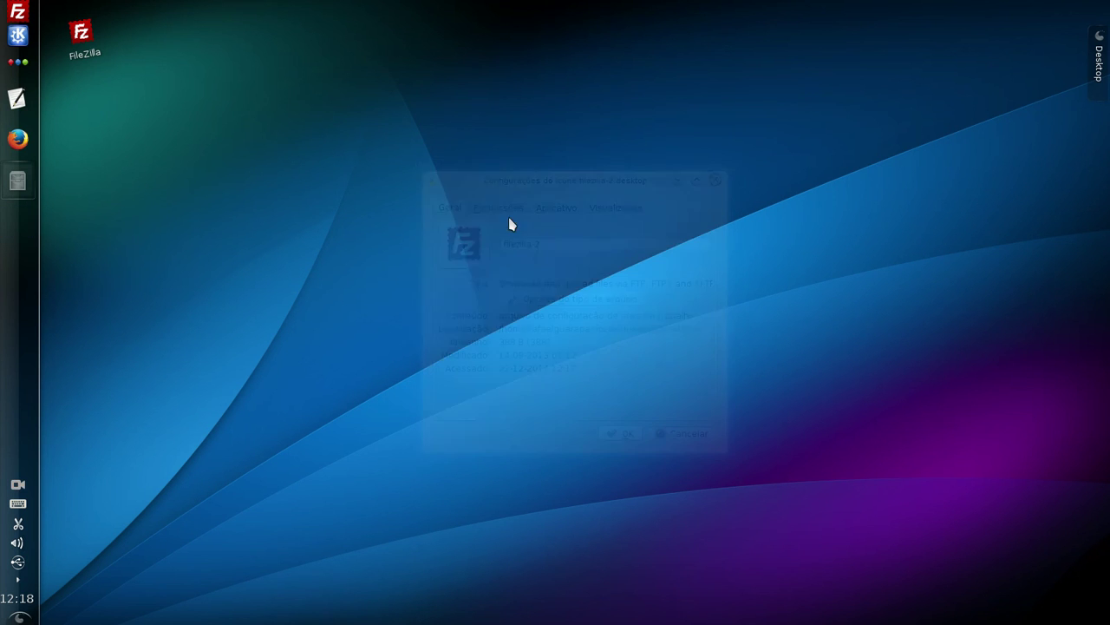
pyautogui.moveTo(78, 52)
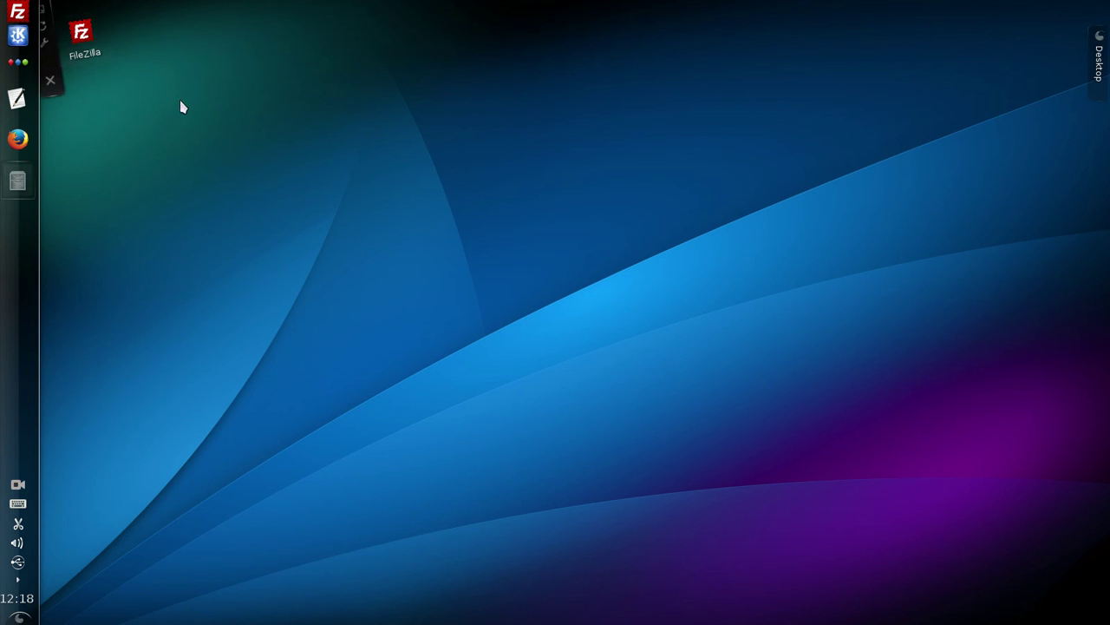
pyautogui.click(19, 12)
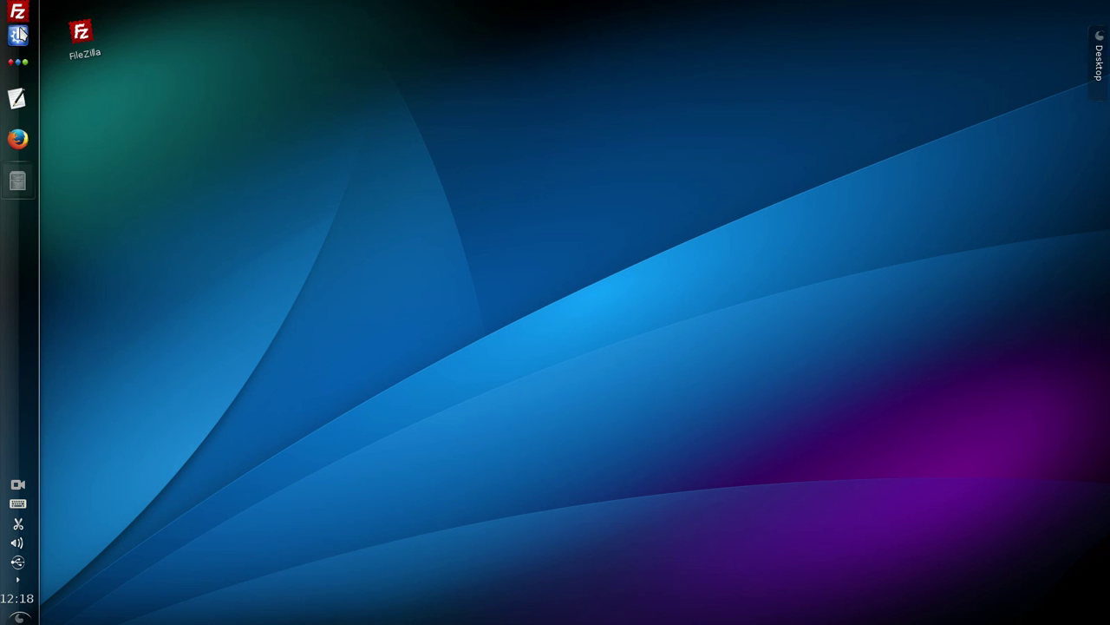
pyautogui.click(19, 38)
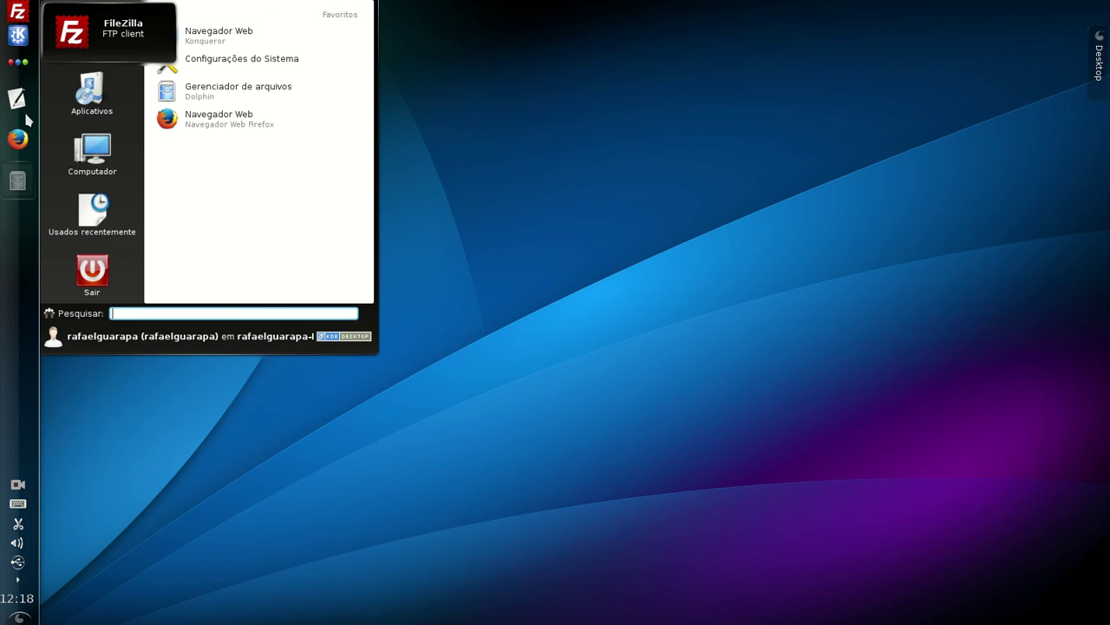
pyautogui.rightClick(33, 305)
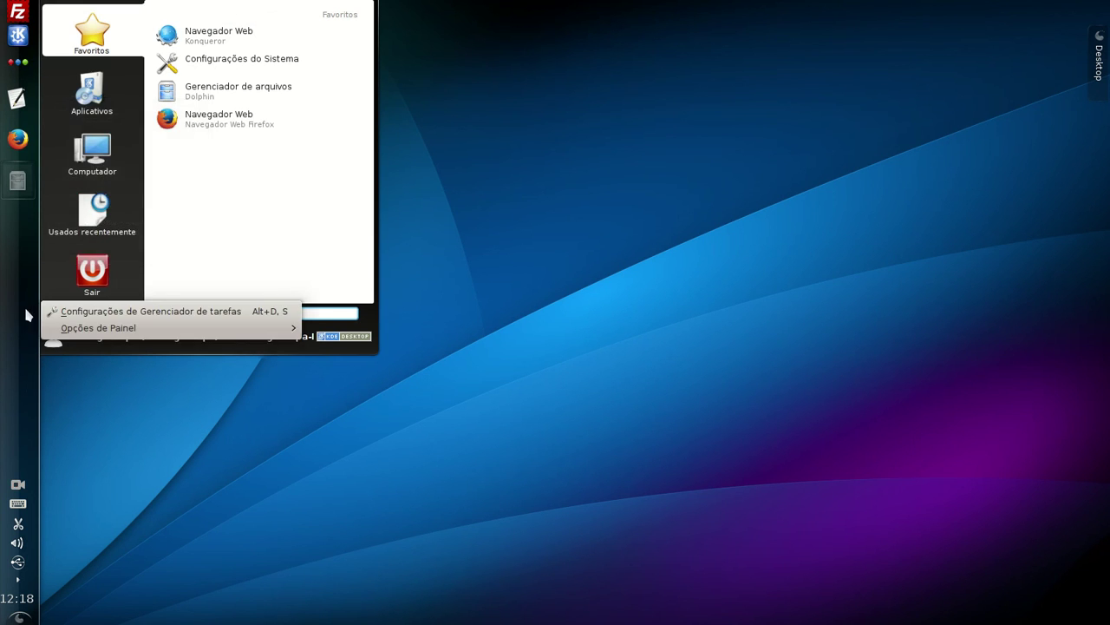
pyautogui.press('Escape')
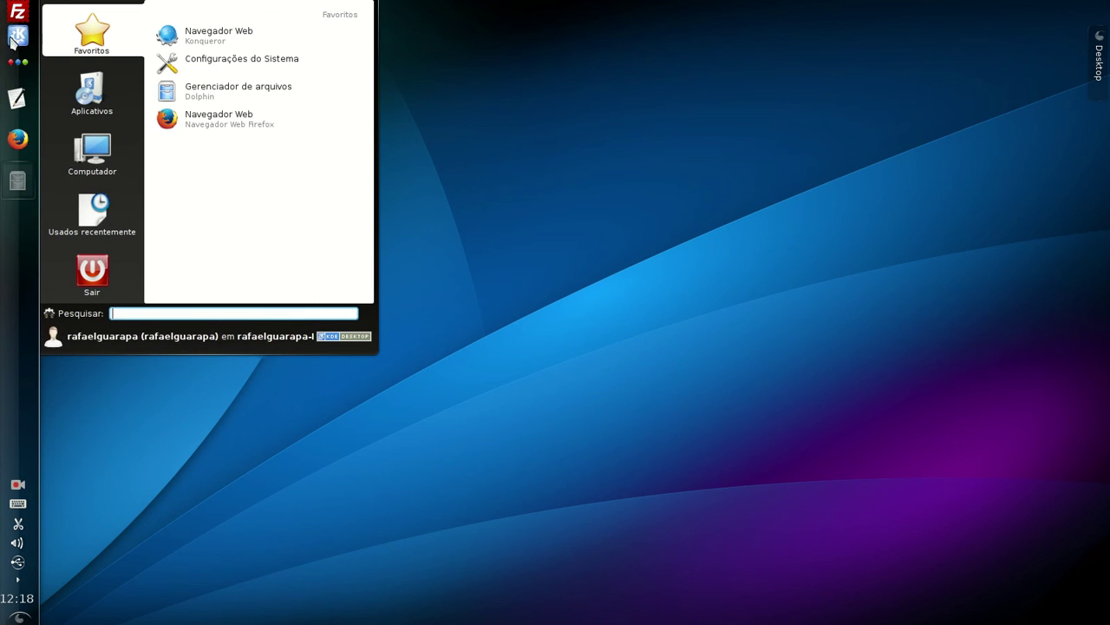
pyautogui.click(483, 391)
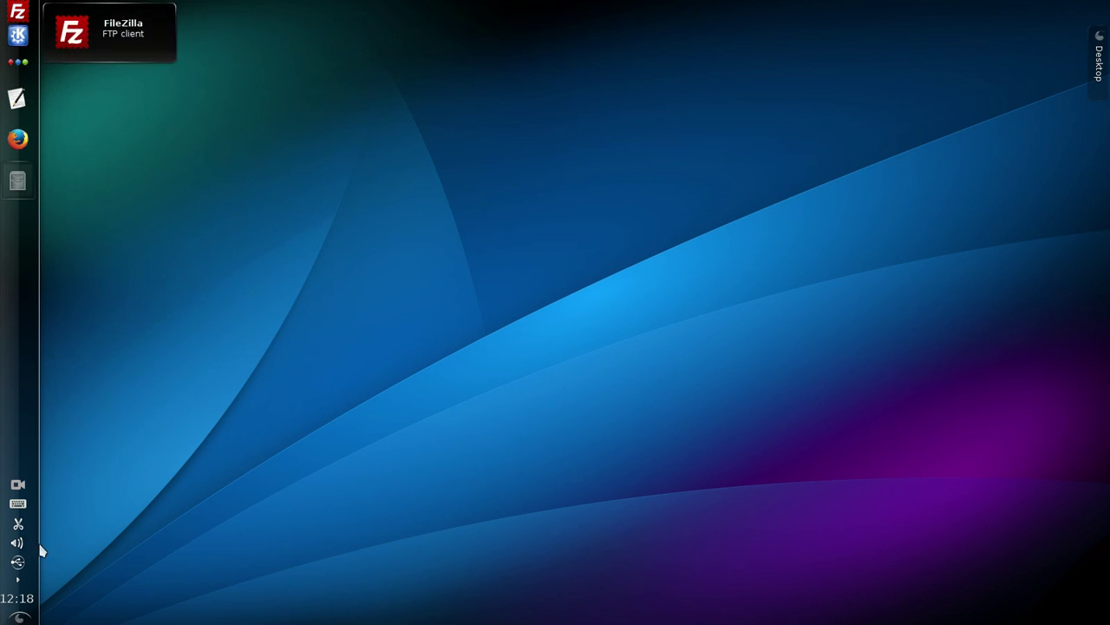
# Move the FileZilla icon in the panel between the three coloured dots and the gedit icon, and finish editing the panel
pyautogui.click(19, 617)
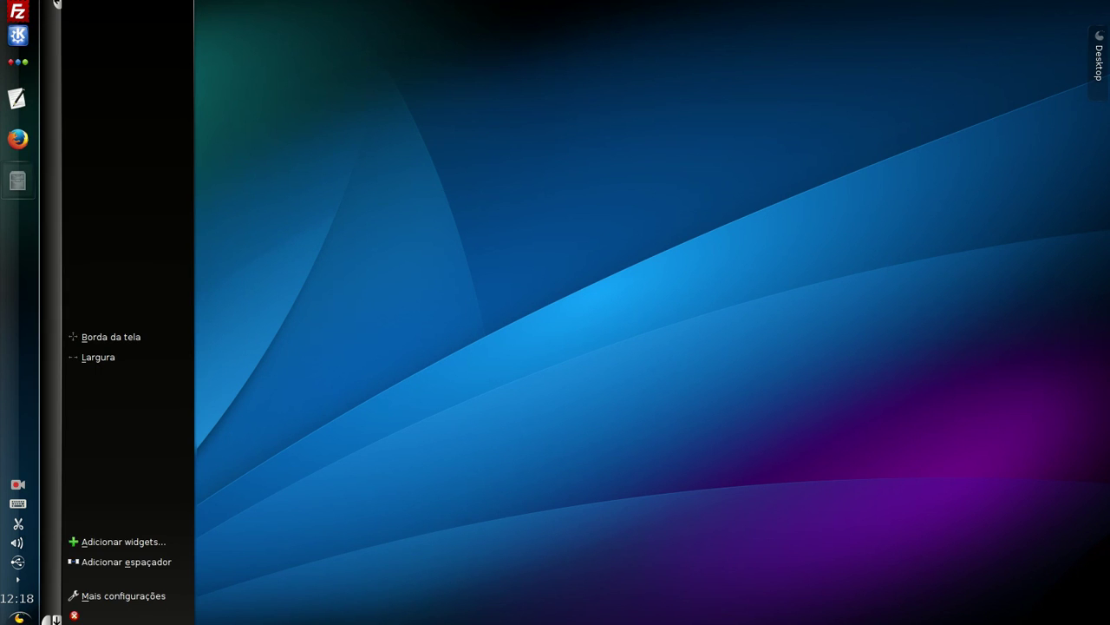
pyautogui.moveTo(17, 597)
pyautogui.moveTo(18, 11)
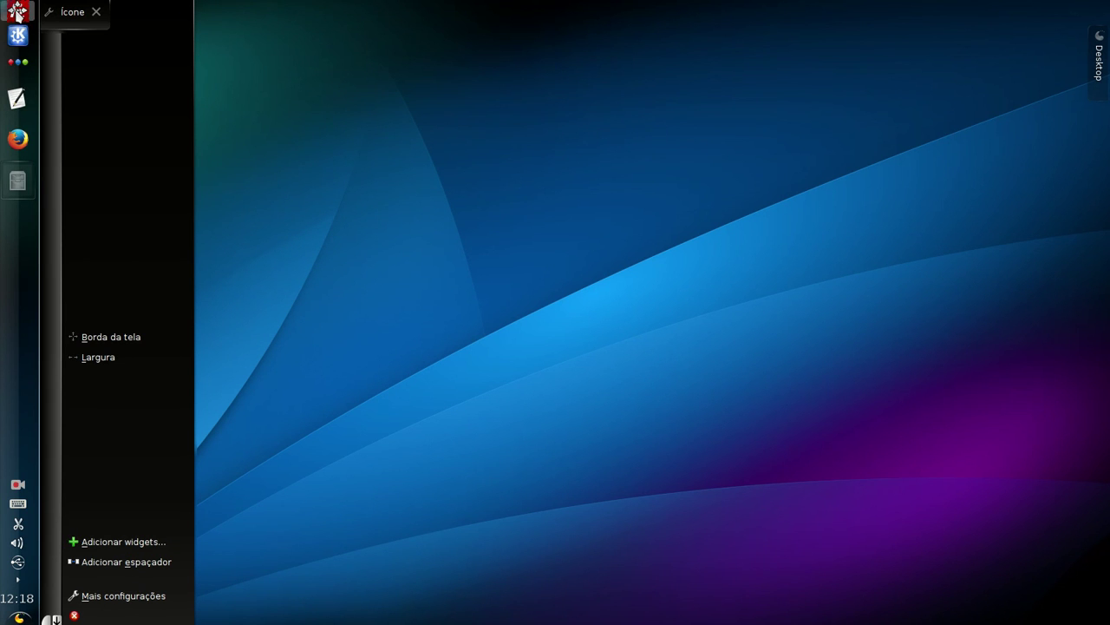
pyautogui.moveTo(31, 14); pyautogui.dragTo(48, 61)
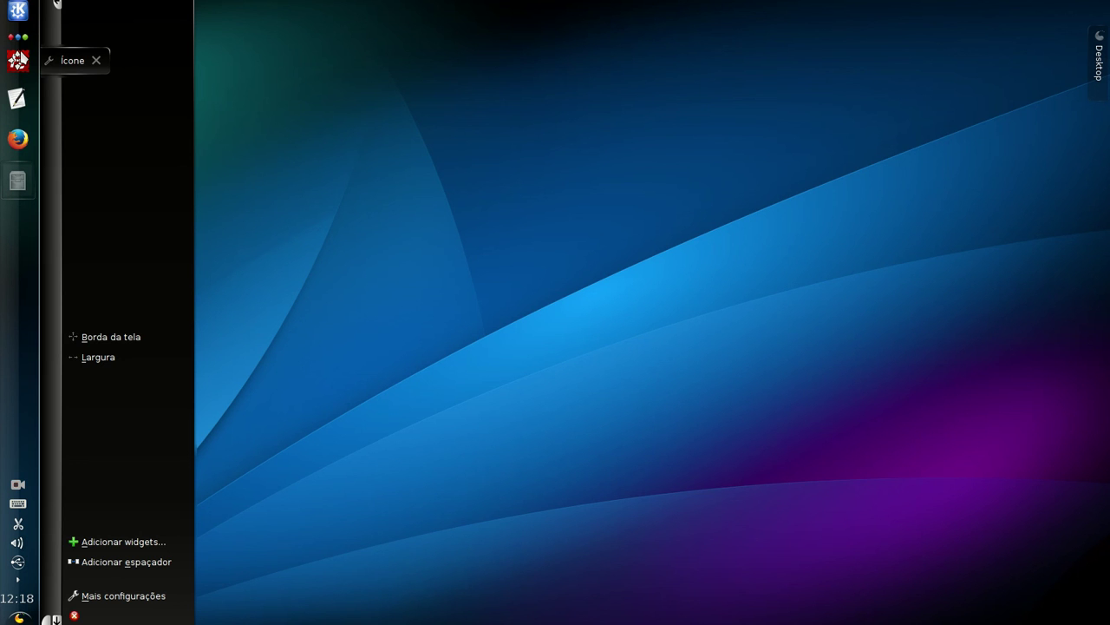
pyautogui.click(327, 81)
# Launch FileZilla from its panel icon and minimize its window
pyautogui.click(19, 63)
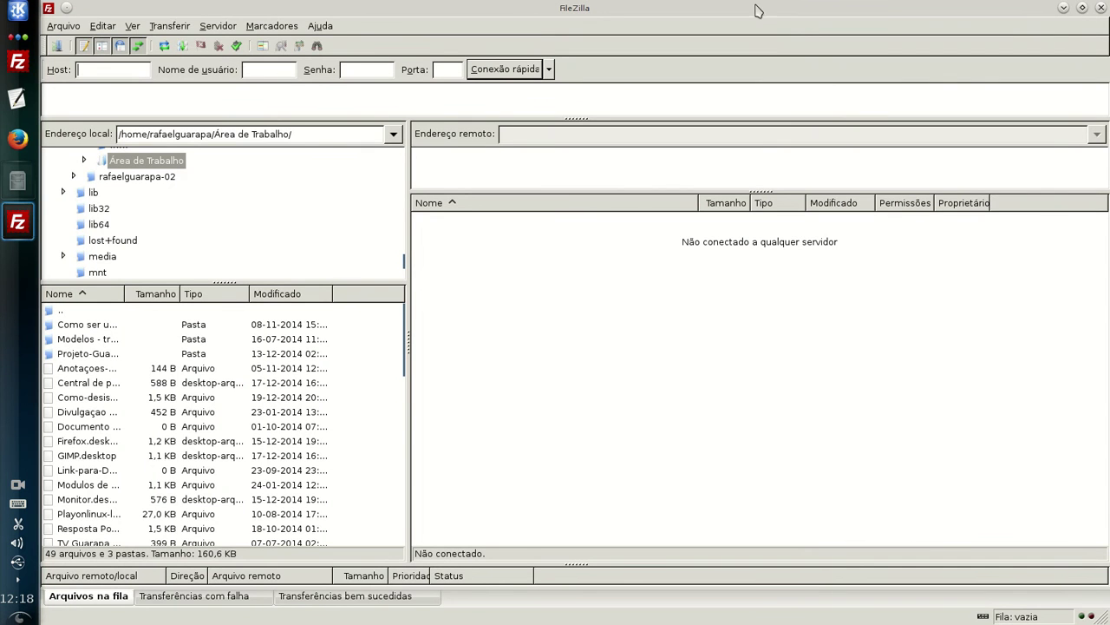
pyautogui.click(1063, 8)
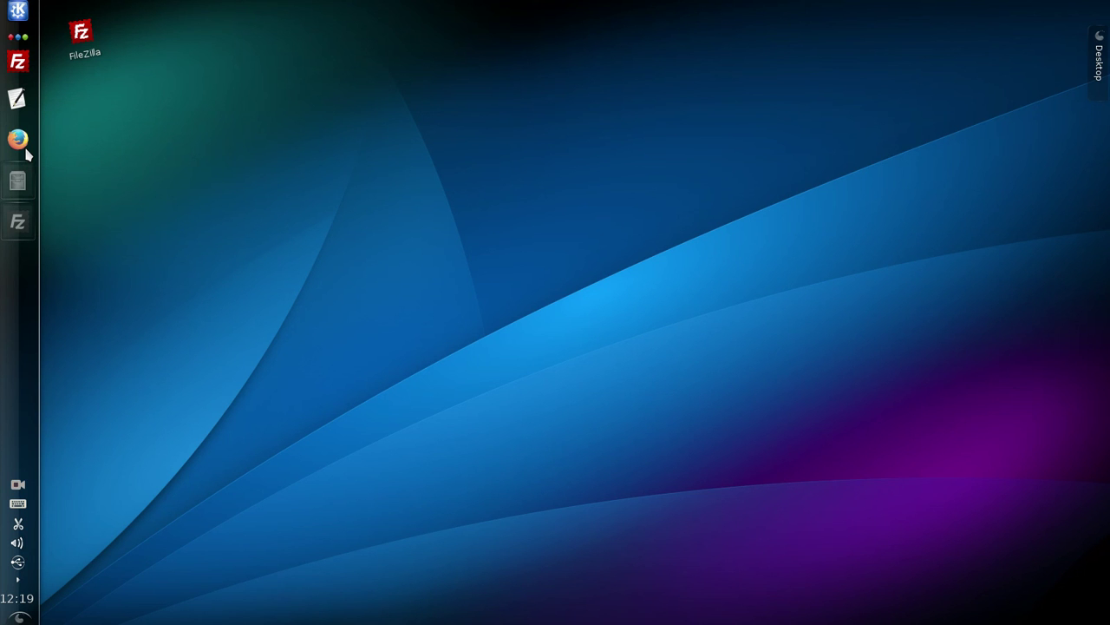
# Search the launcher for file and review the shortcut options offered for FileZilla
pyautogui.click(18, 11)
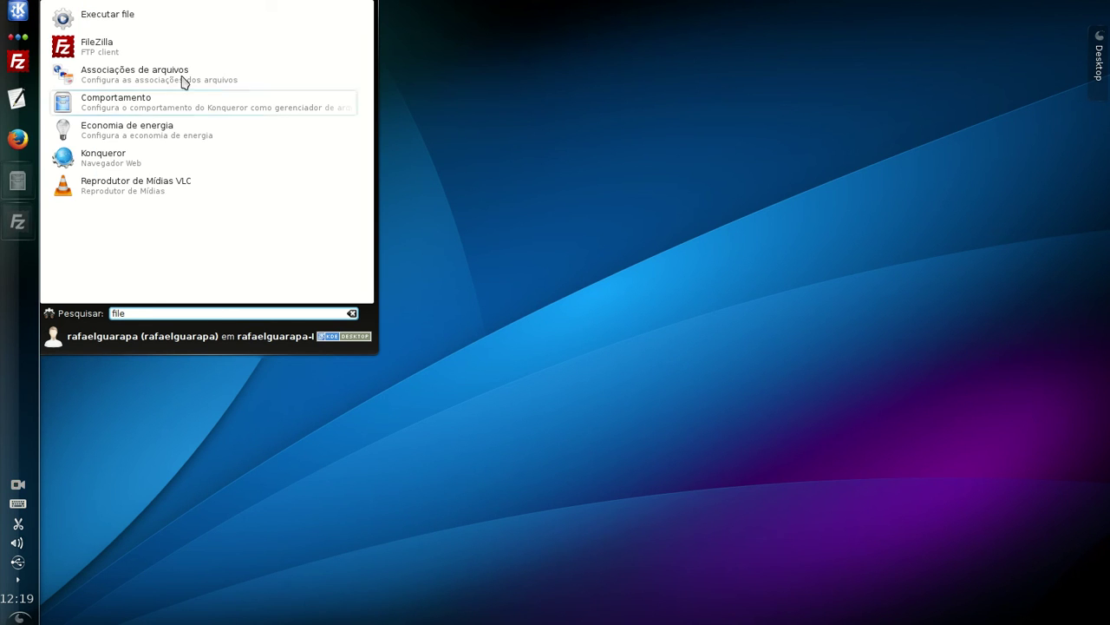
pyautogui.rightClick(162, 46)
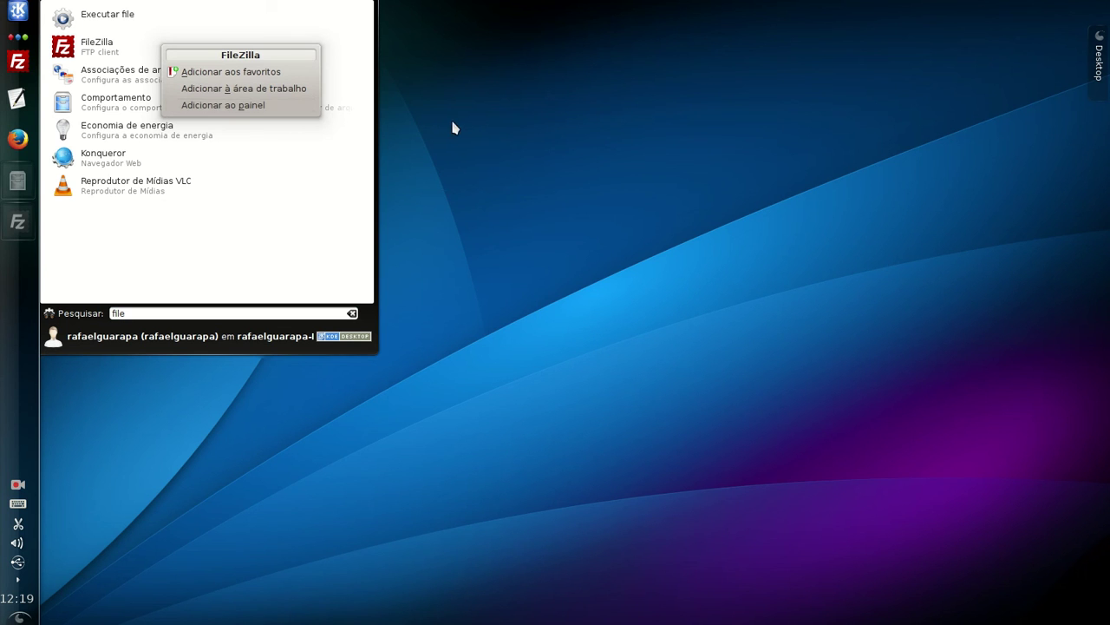
pyautogui.click(239, 87)
pyautogui.click(474, 201)
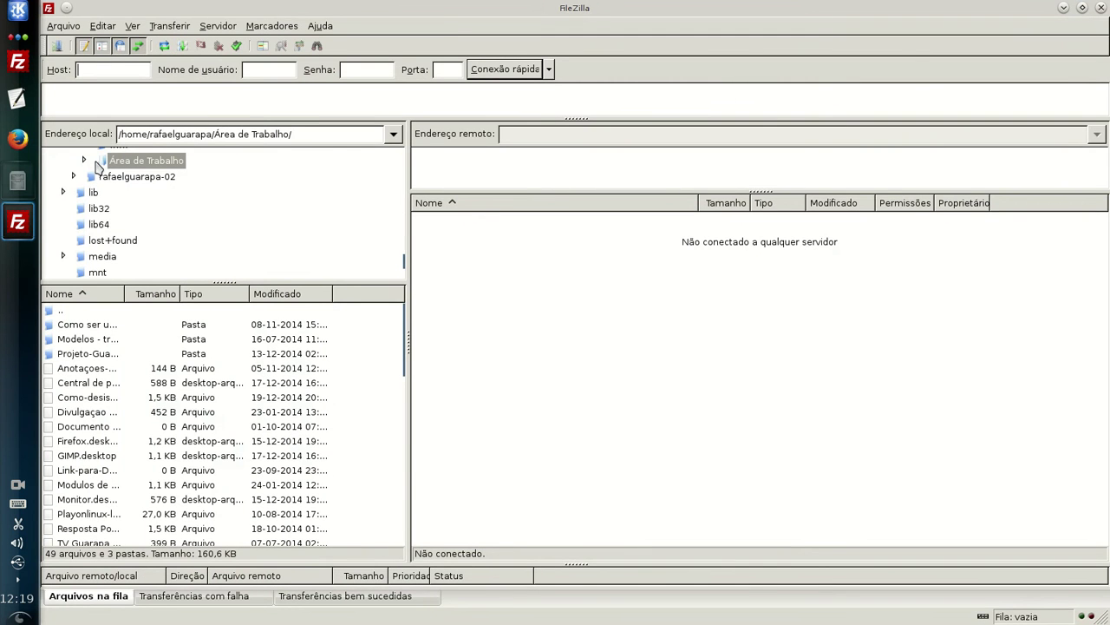
# Close FileZilla, relaunch it from its panel icon and close it again
pyautogui.click(1100, 6)
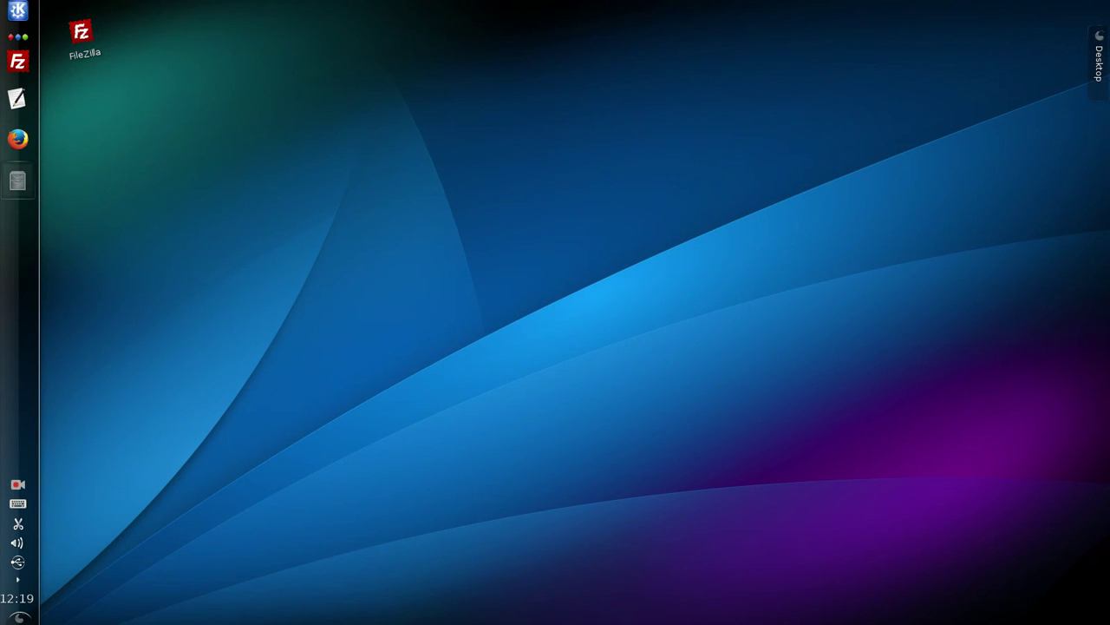
pyautogui.click(18, 60)
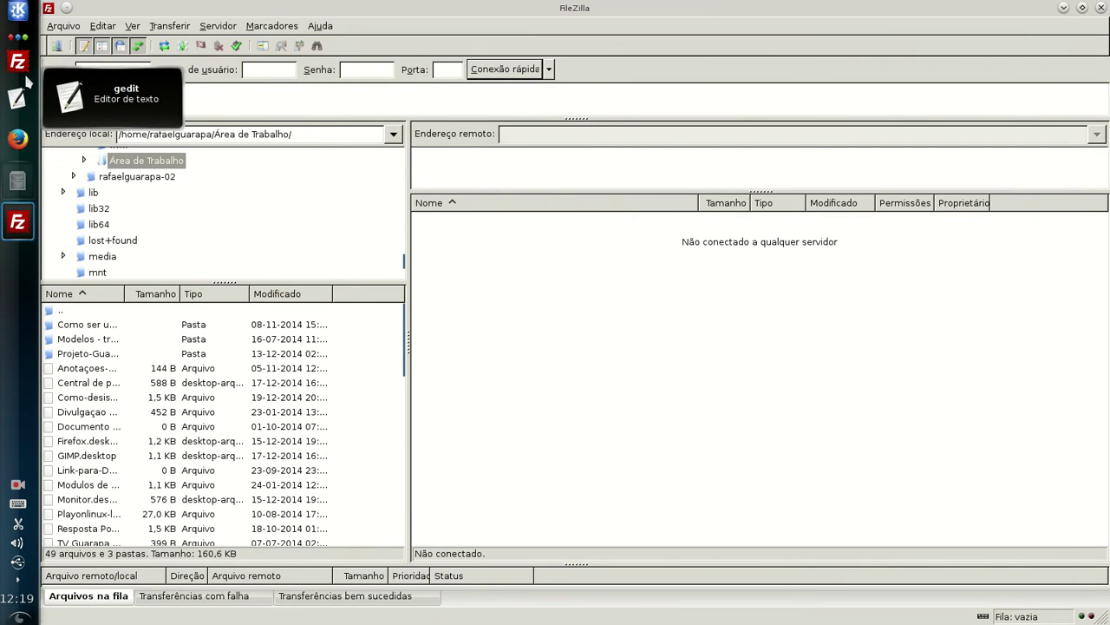
pyautogui.click(18, 180)
pyautogui.rightClick(14, 69)
pyautogui.click(208, 255)
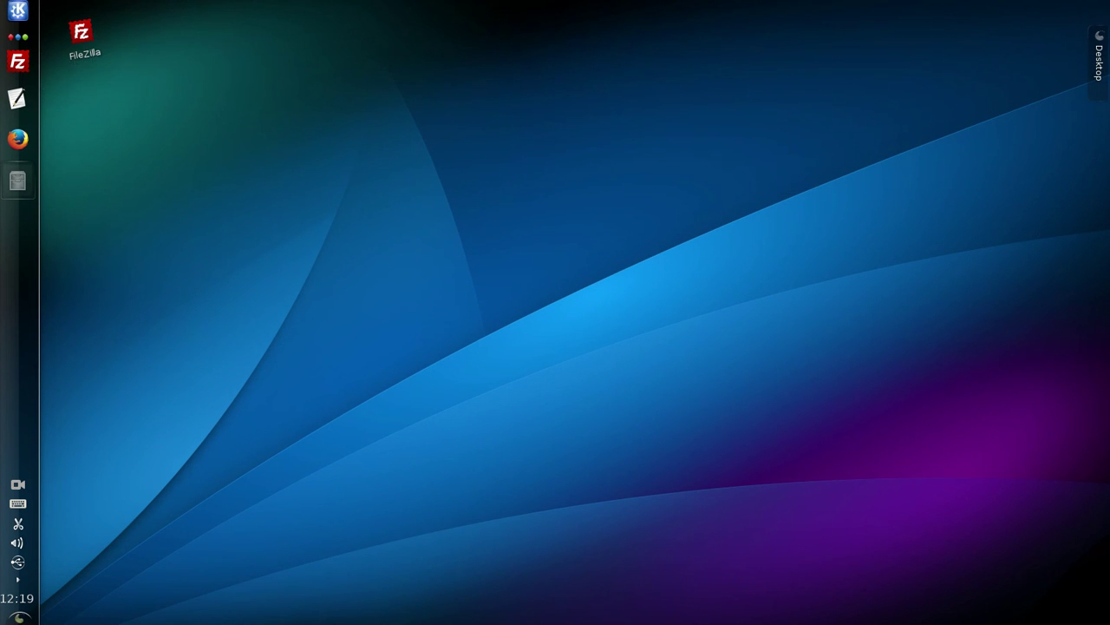
# Remove the FileZilla icon widget from the panel and leave panel editing
pyautogui.click(18, 616)
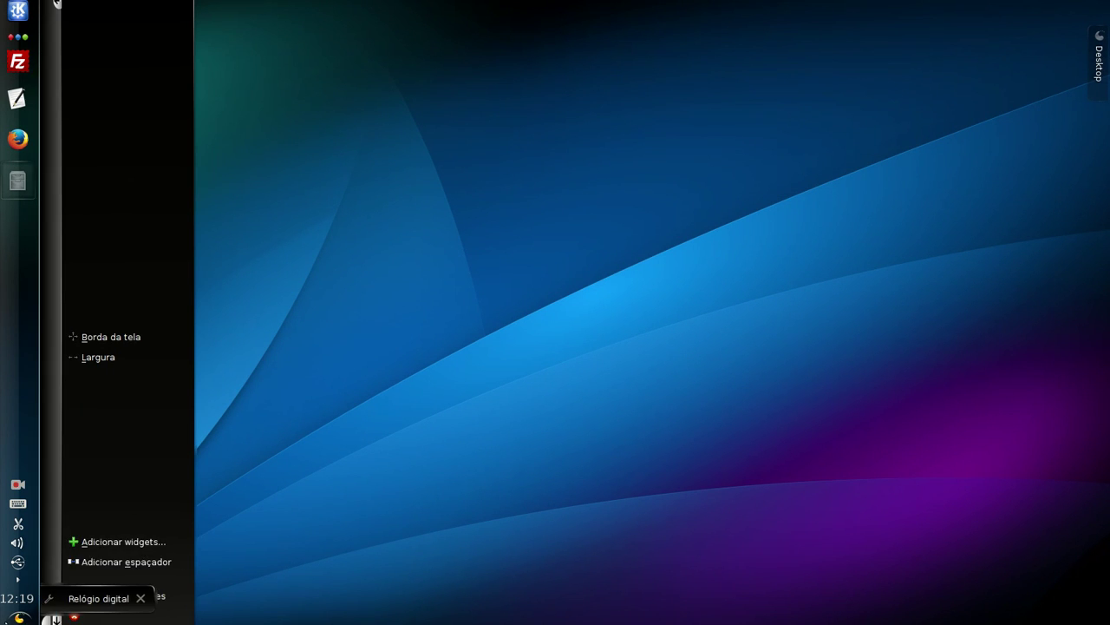
pyautogui.moveTo(19, 61)
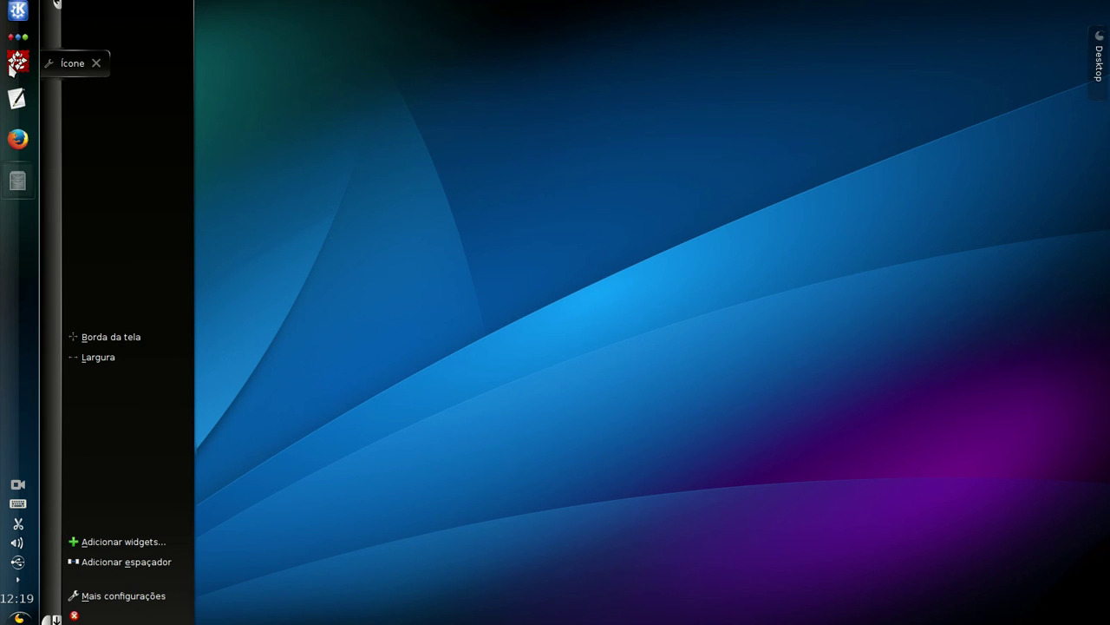
pyautogui.click(96, 60)
pyautogui.click(250, 108)
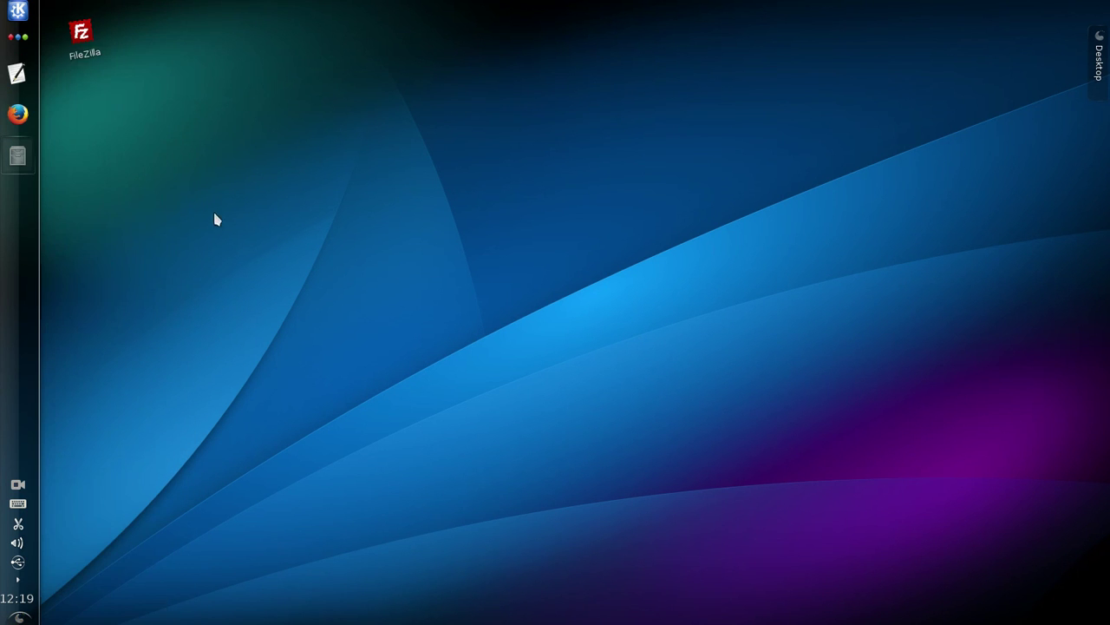
# Search the launcher for file, start FileZilla from the results and minimize its window
pyautogui.click(20, 10)
pyautogui.write('file')
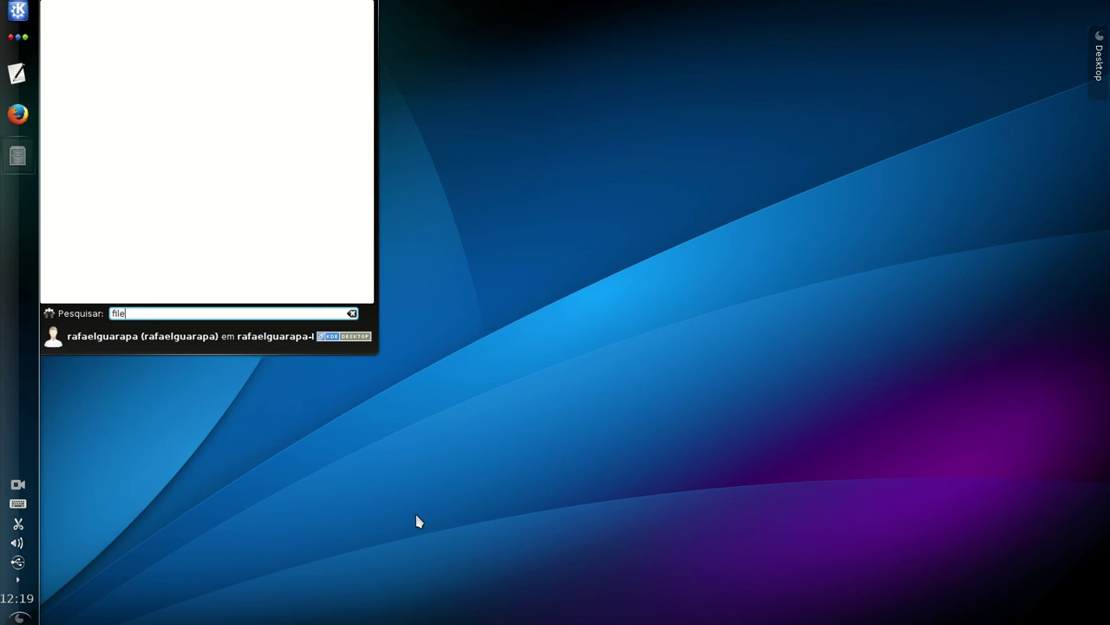
pyautogui.click(119, 49)
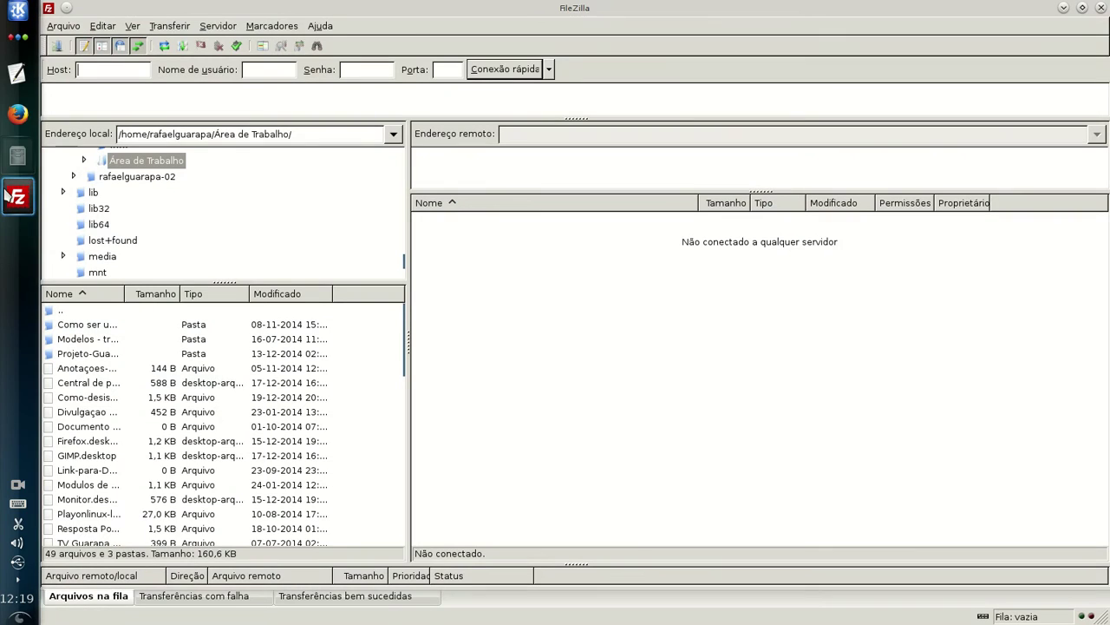
pyautogui.click(1063, 8)
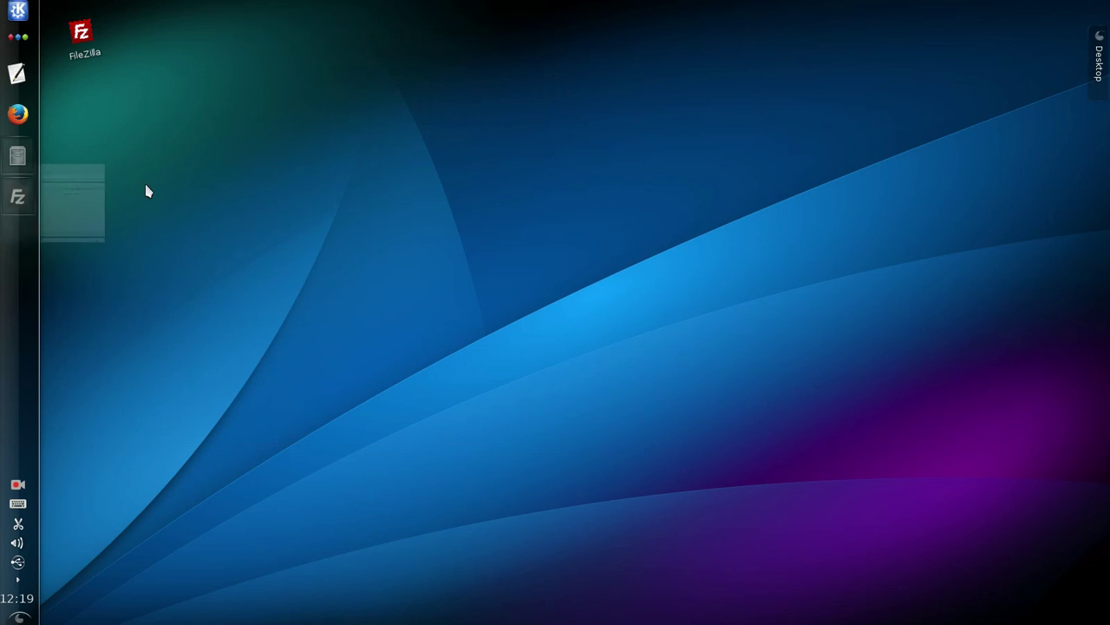
# Enable Mostrar um lançador quando não estiver em execução for FileZilla's task entry, then restore and quit FileZilla
pyautogui.rightClick(20, 212)
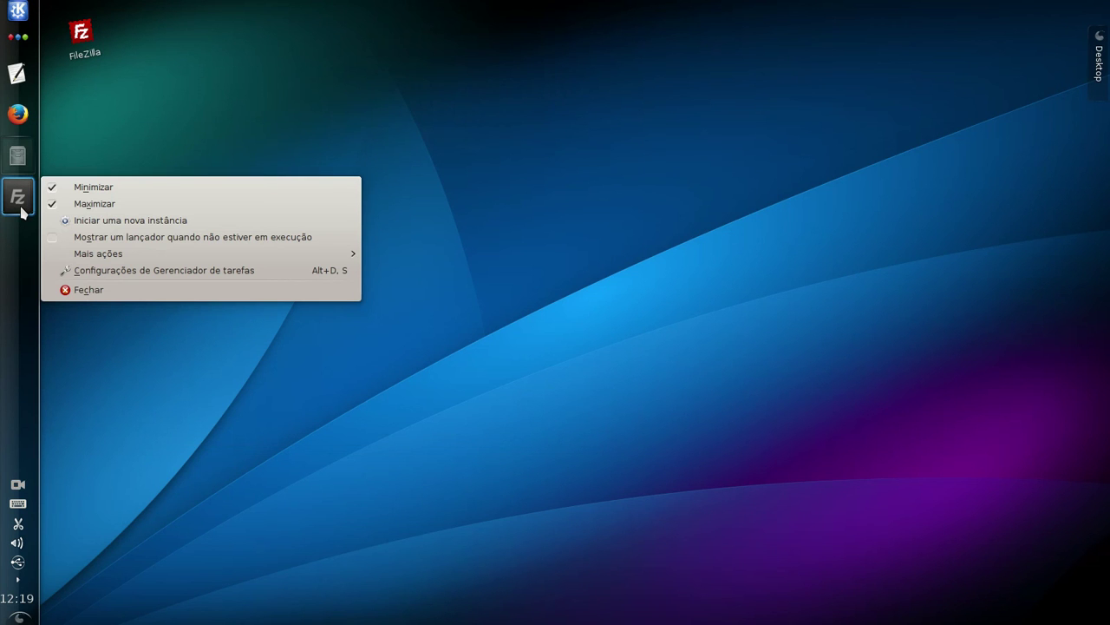
pyautogui.click(105, 241)
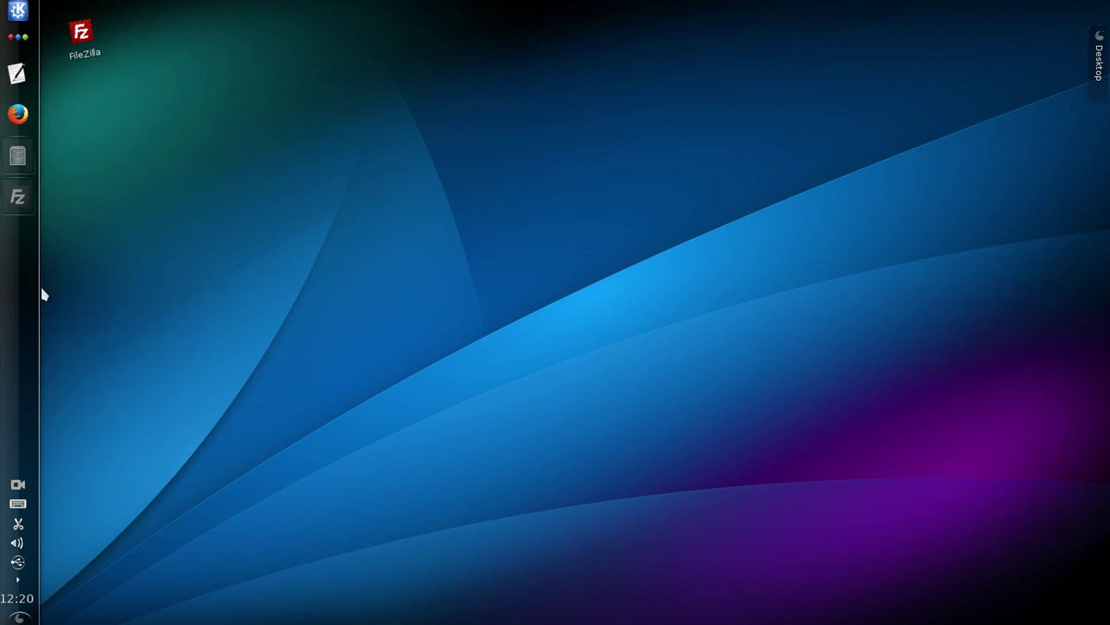
pyautogui.click(19, 198)
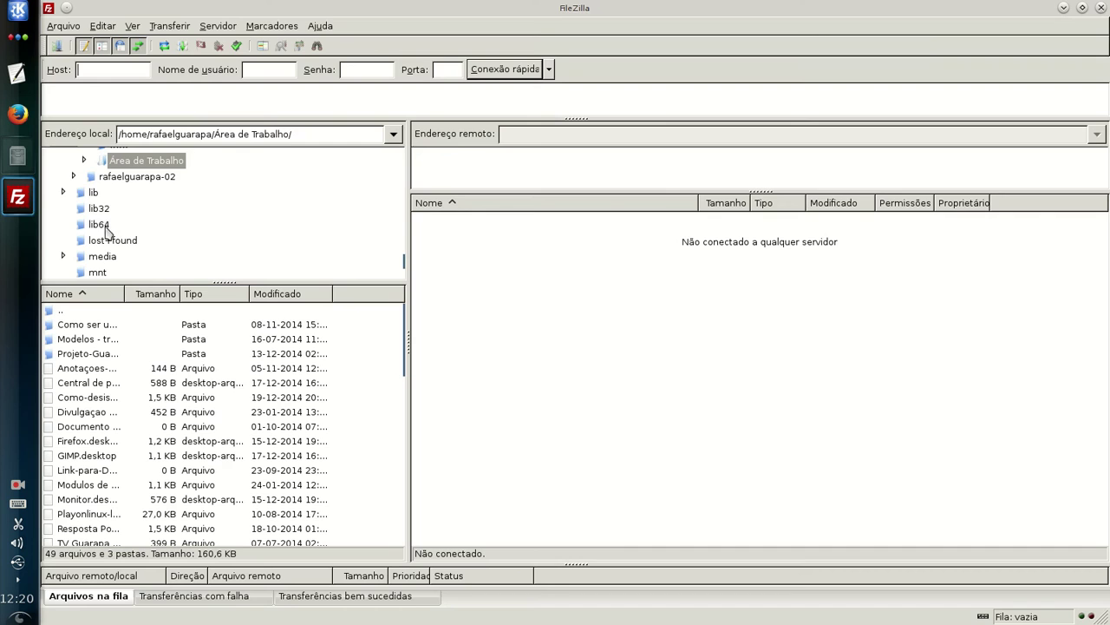
pyautogui.hotkey('ctrl', 'q')
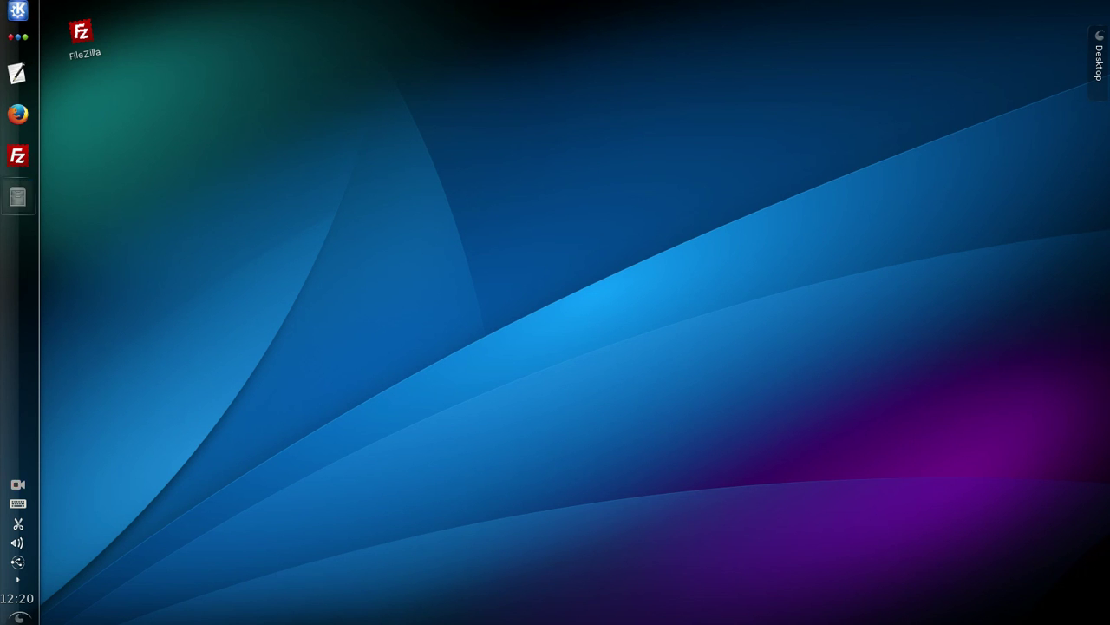
# Check the options offered for the FileZilla launcher in the task manager and dismiss them
pyautogui.rightClick(17, 156)
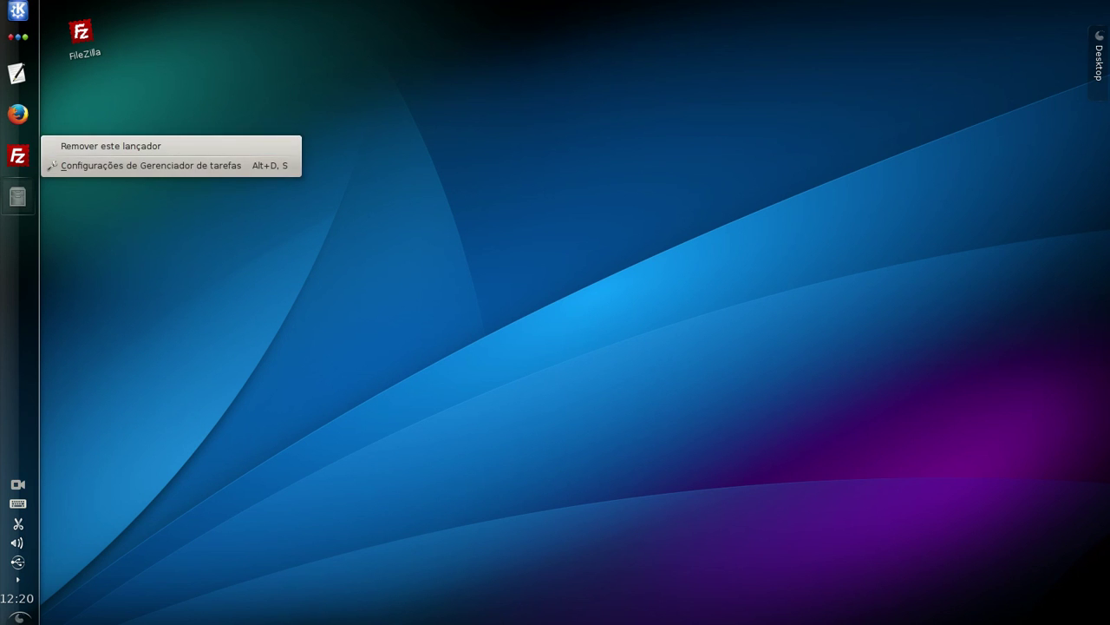
pyautogui.press('Escape')
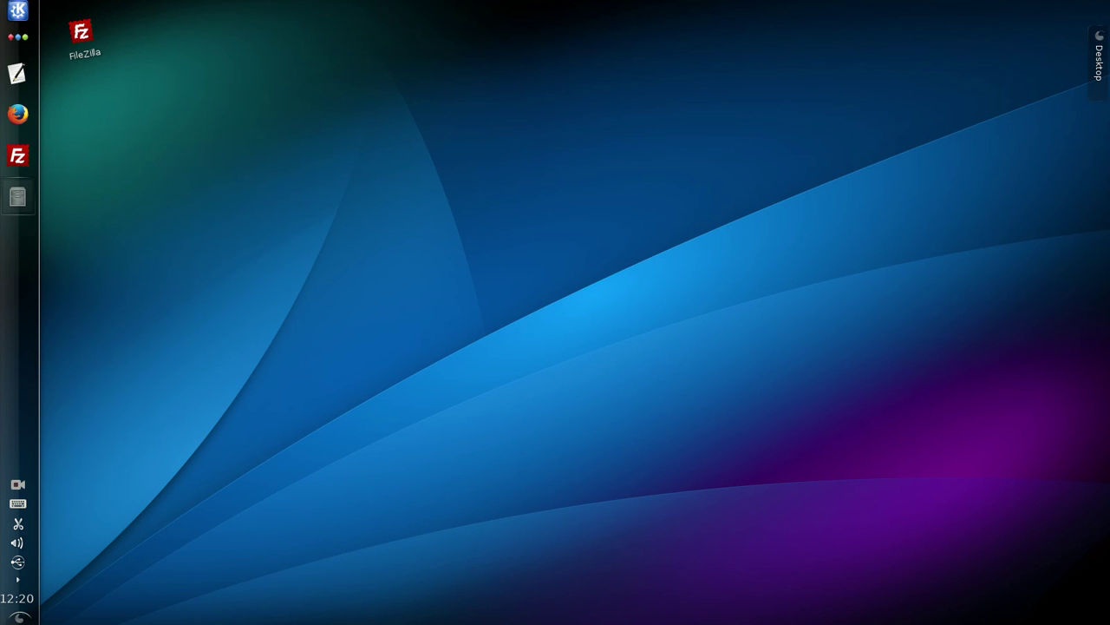
pyautogui.moveTo(18, 197)
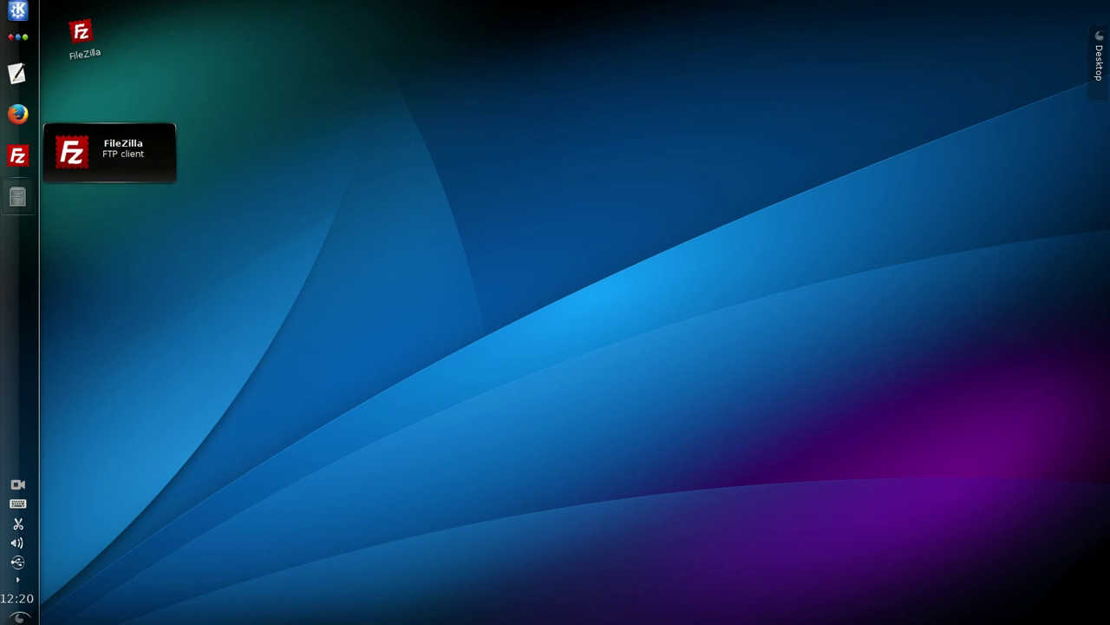
# Start Firefox and FileZilla from their task manager launchers and minimize both windows
pyautogui.click(17, 114)
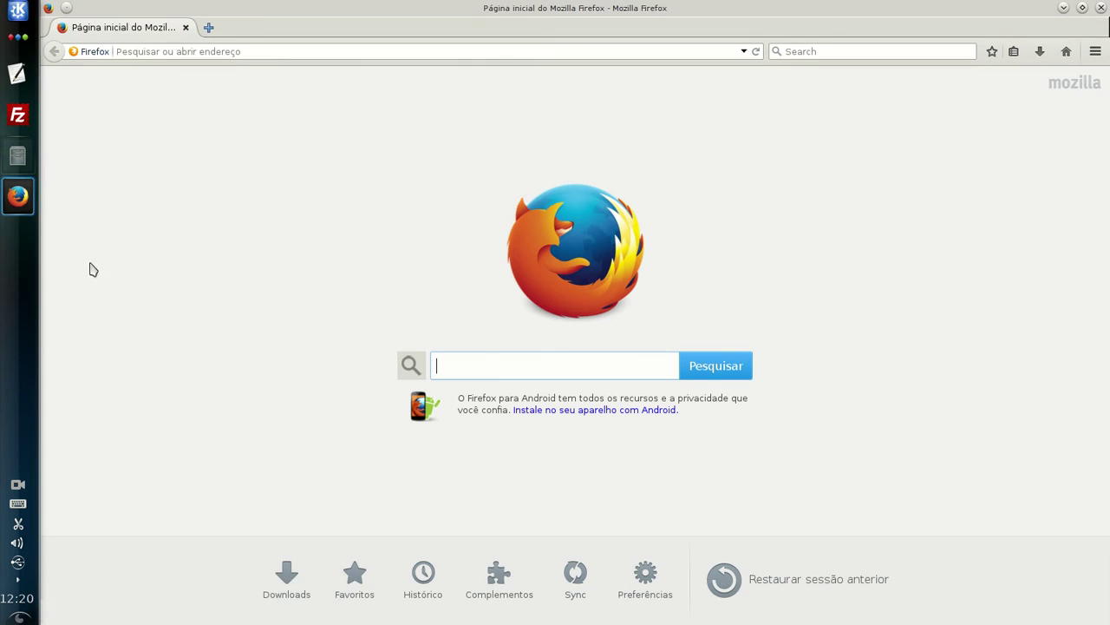
pyautogui.click(17, 113)
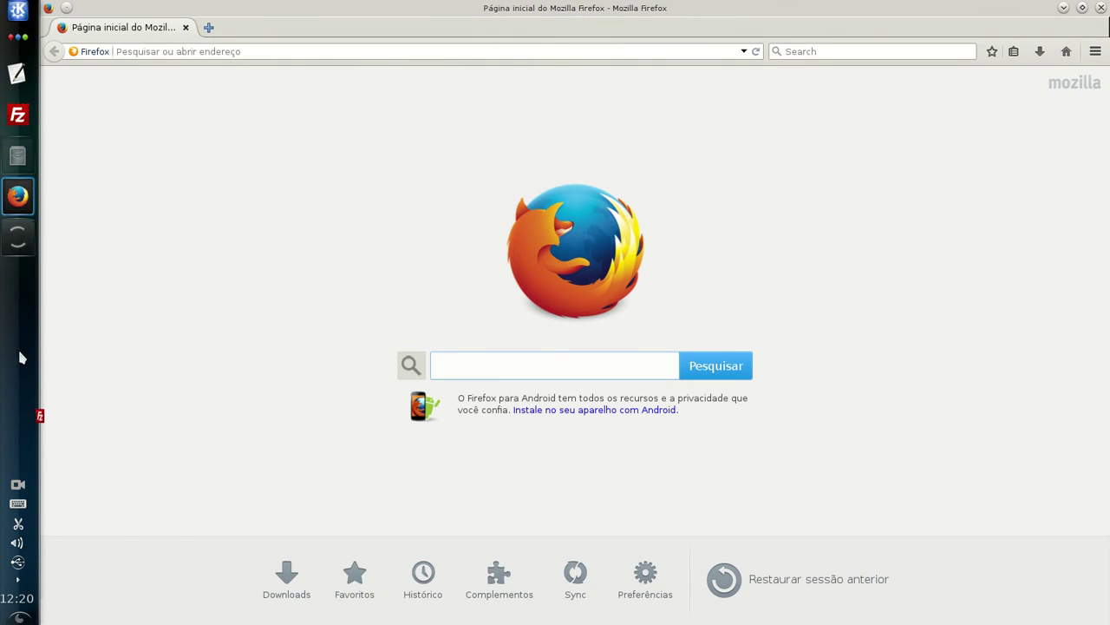
pyautogui.click(1064, 8)
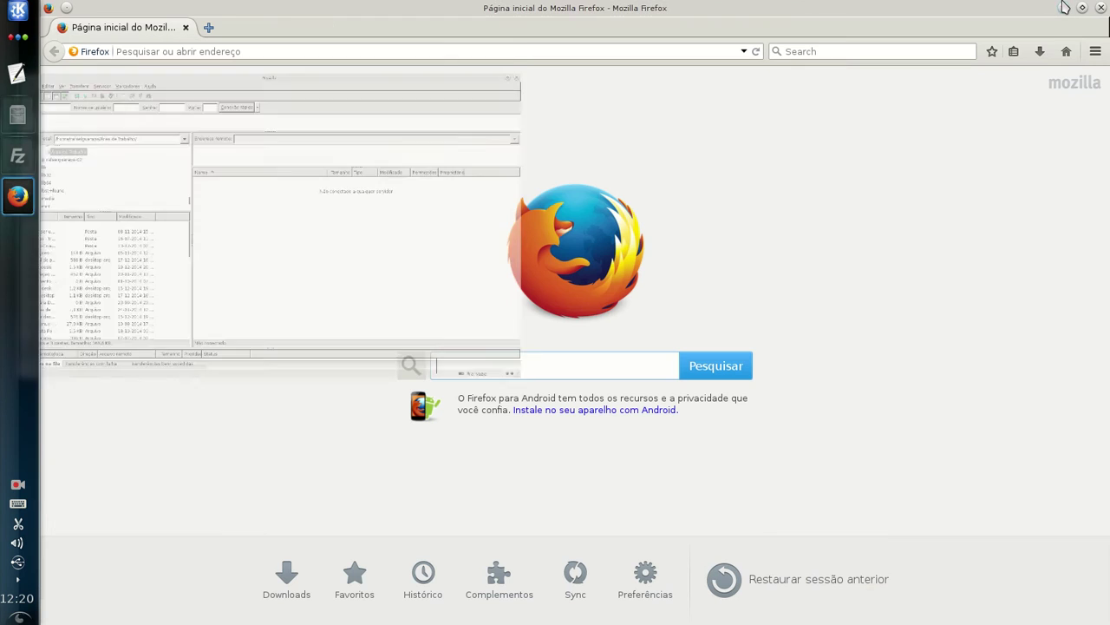
pyautogui.click(17, 12)
pyautogui.click(1065, 8)
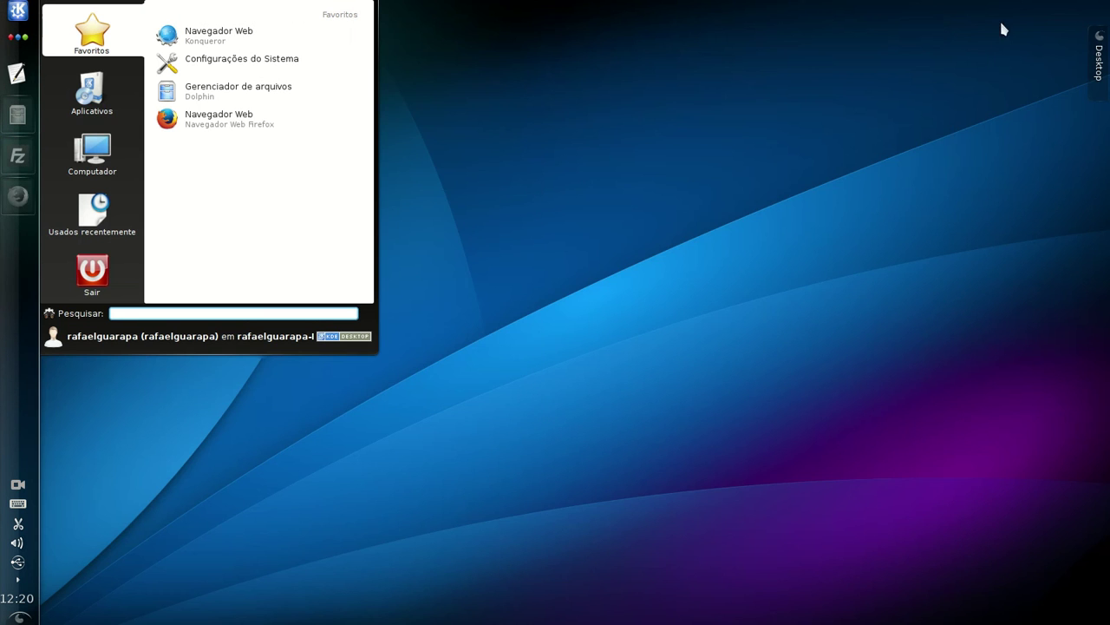
# Start GIMP Image Editor from a launcher search for gimp and enable Mostrar um lançador quando não estiver em execução for its task entry
pyautogui.write('gimp')
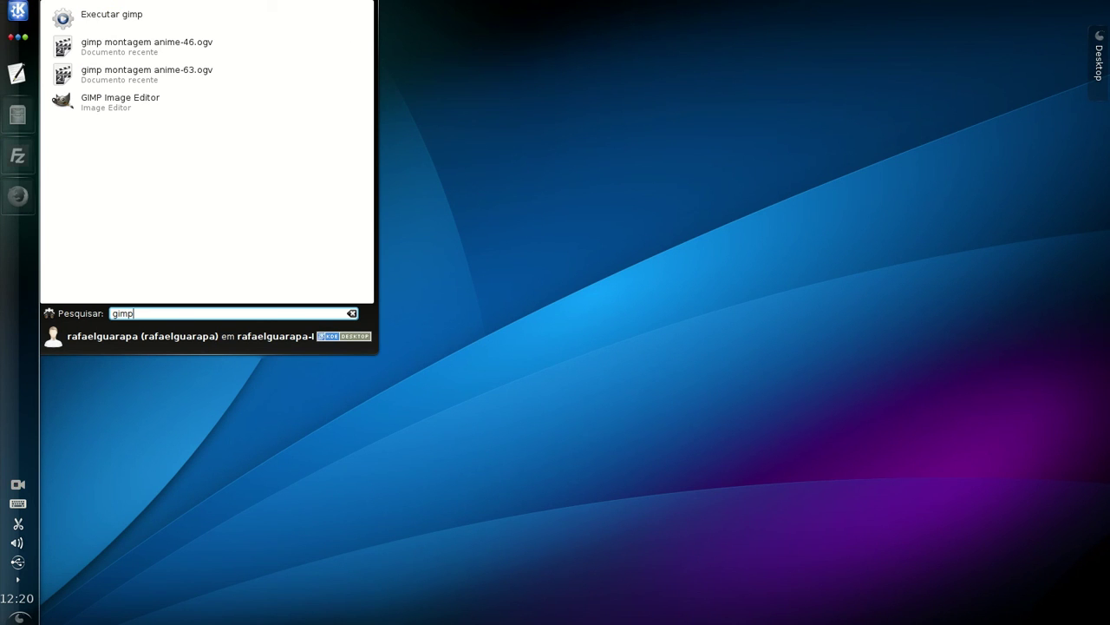
pyautogui.click(146, 111)
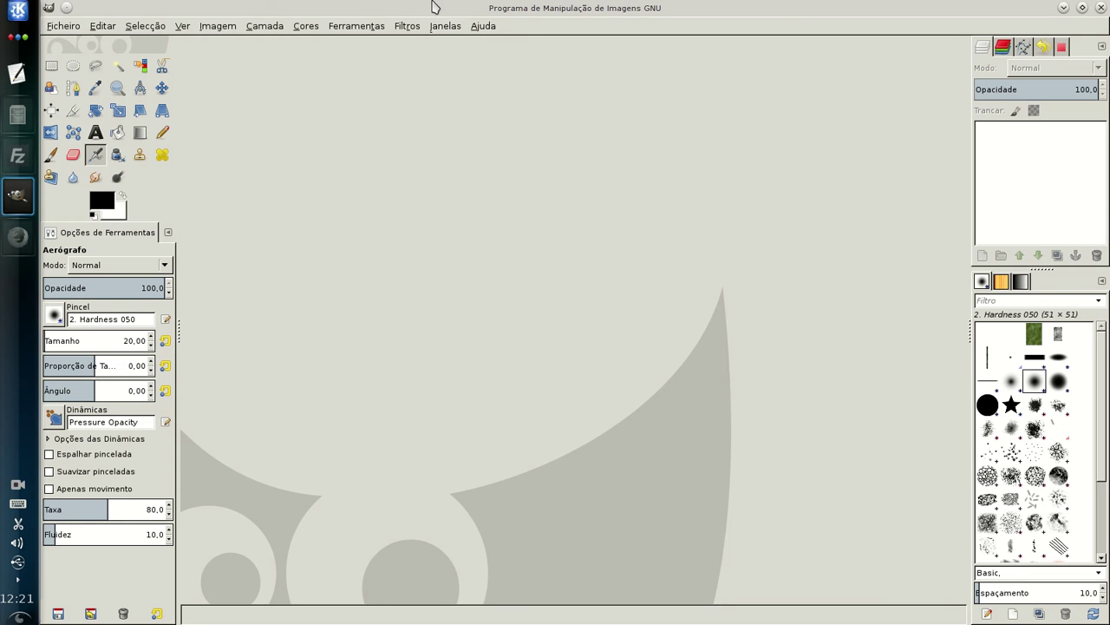
pyautogui.rightClick(13, 209)
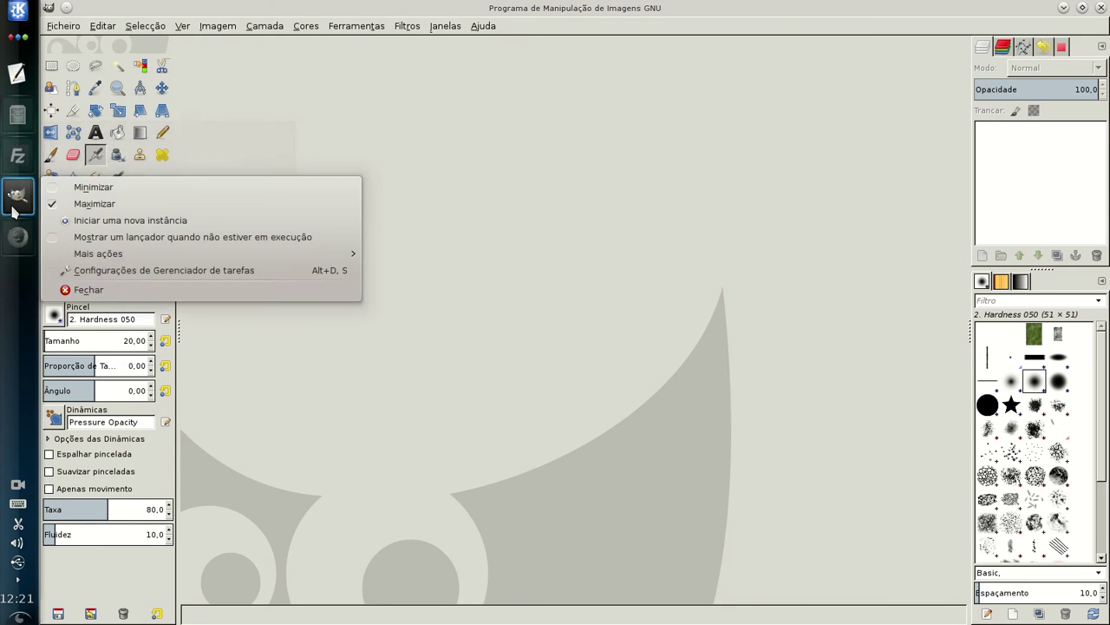
pyautogui.click(56, 241)
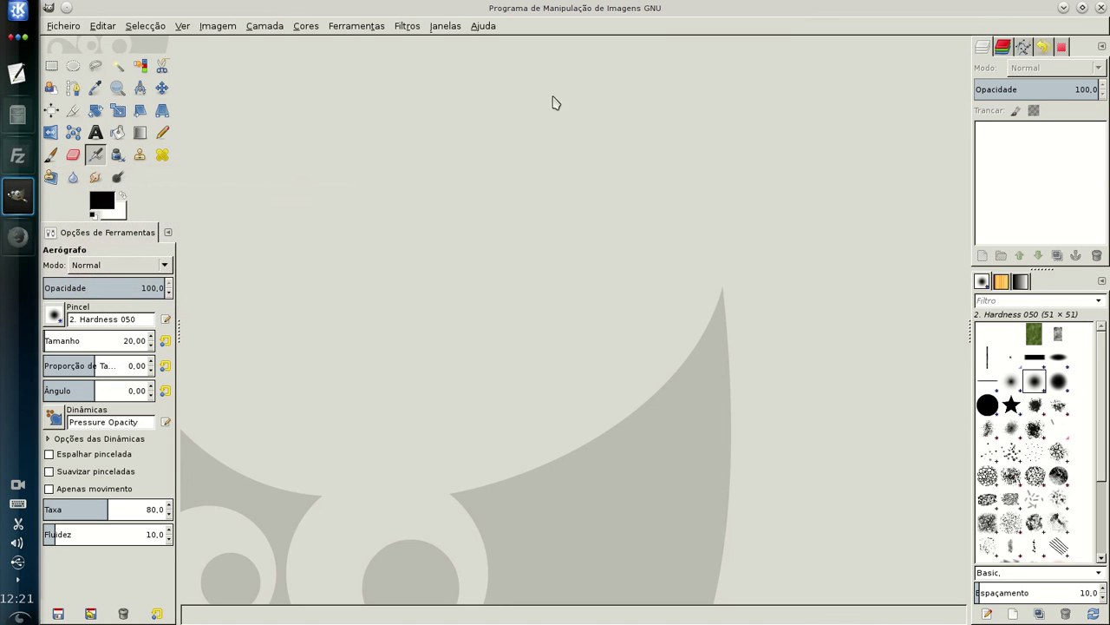
# Quit GIMP, then test its task manager launcher by starting the program again and quitting it
pyautogui.hotkey('ctrl', 'q')
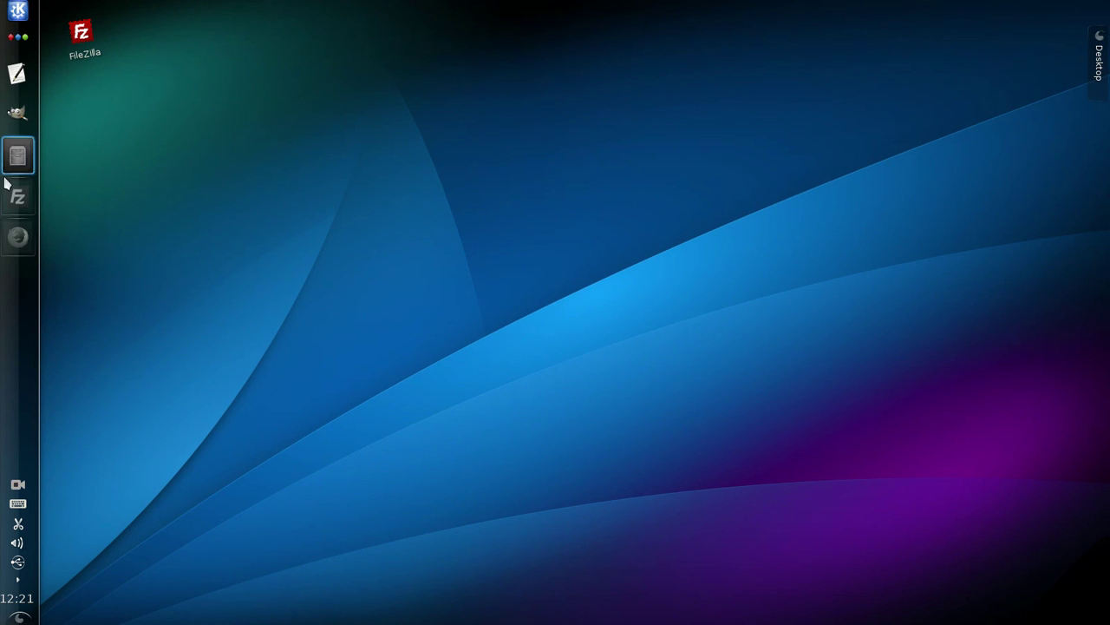
pyautogui.click(17, 113)
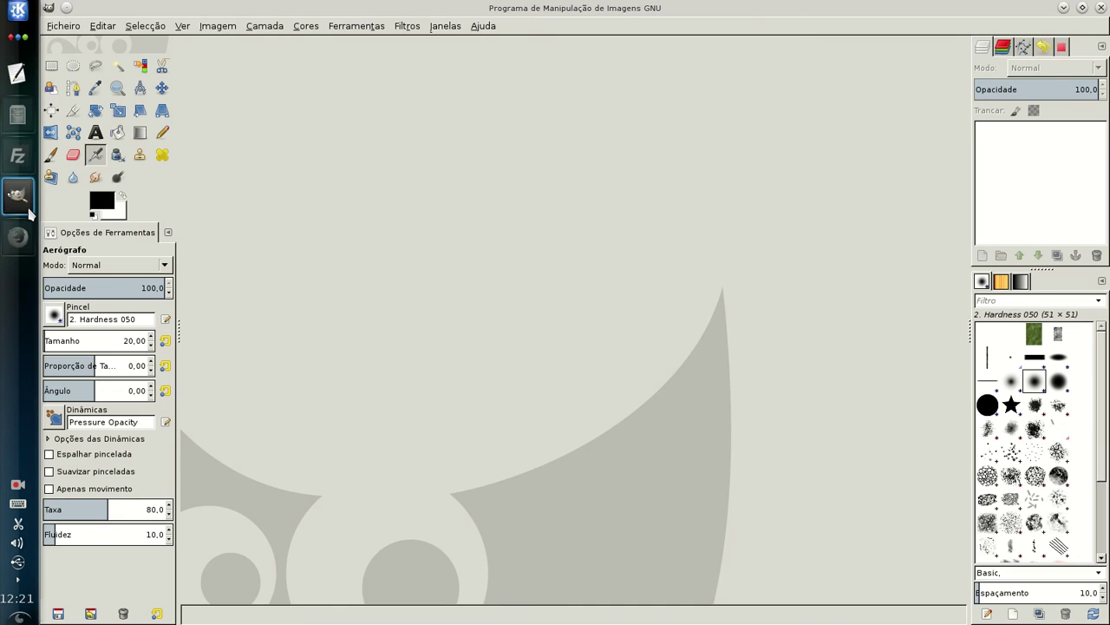
pyautogui.moveTo(17, 195)
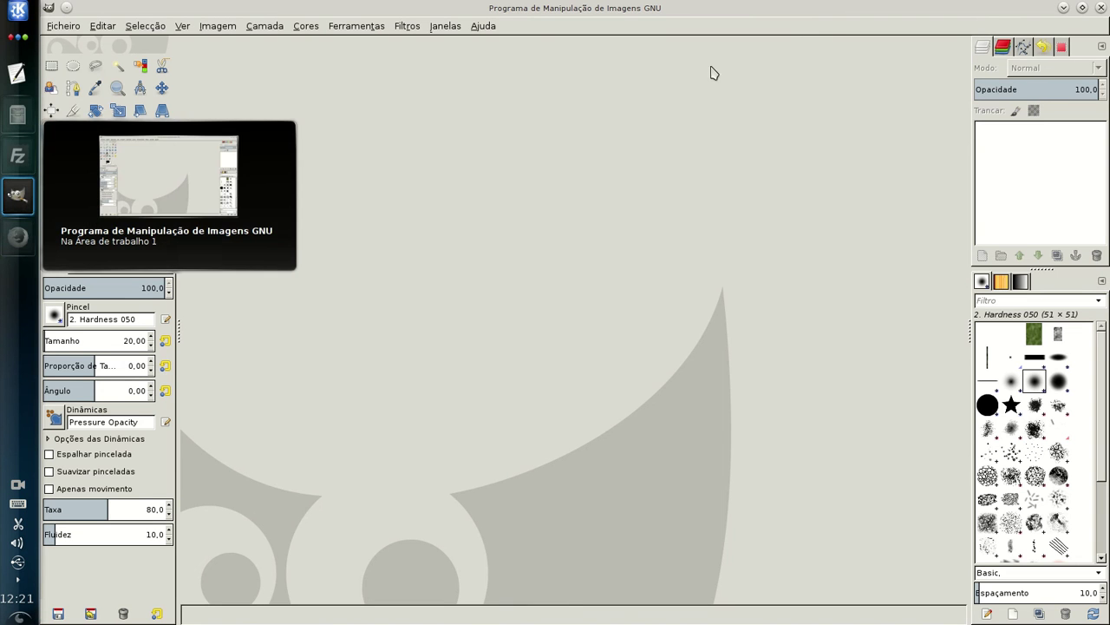
pyautogui.hotkey('ctrl', 'q')
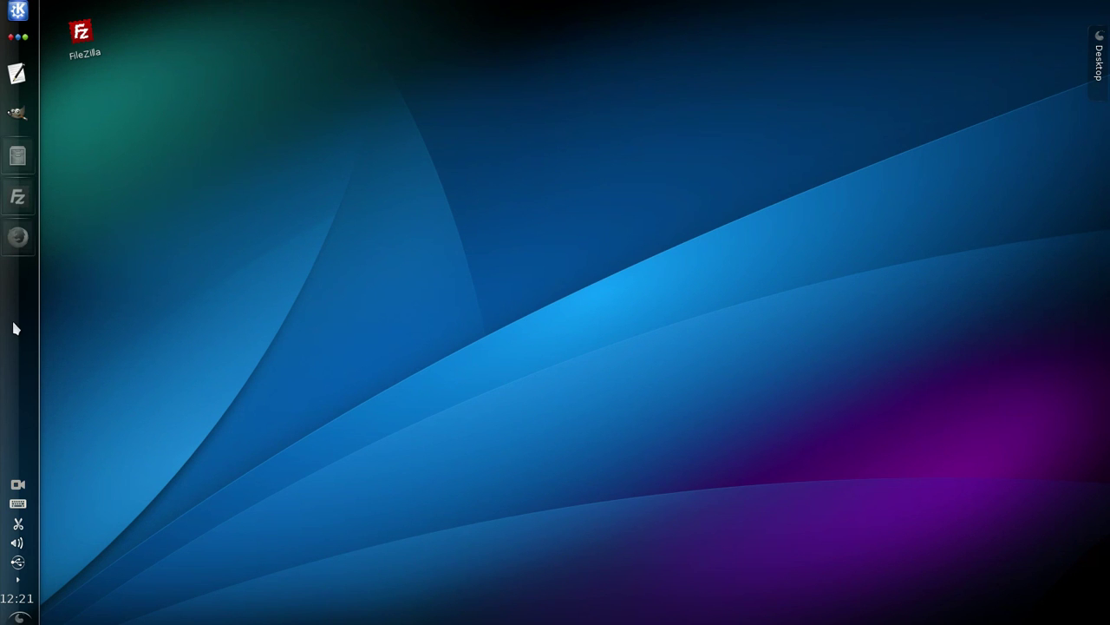
# Look at the panel settings with the Gerenciador de tarefas widget handle and dismiss them
pyautogui.moveTo(23, 263)
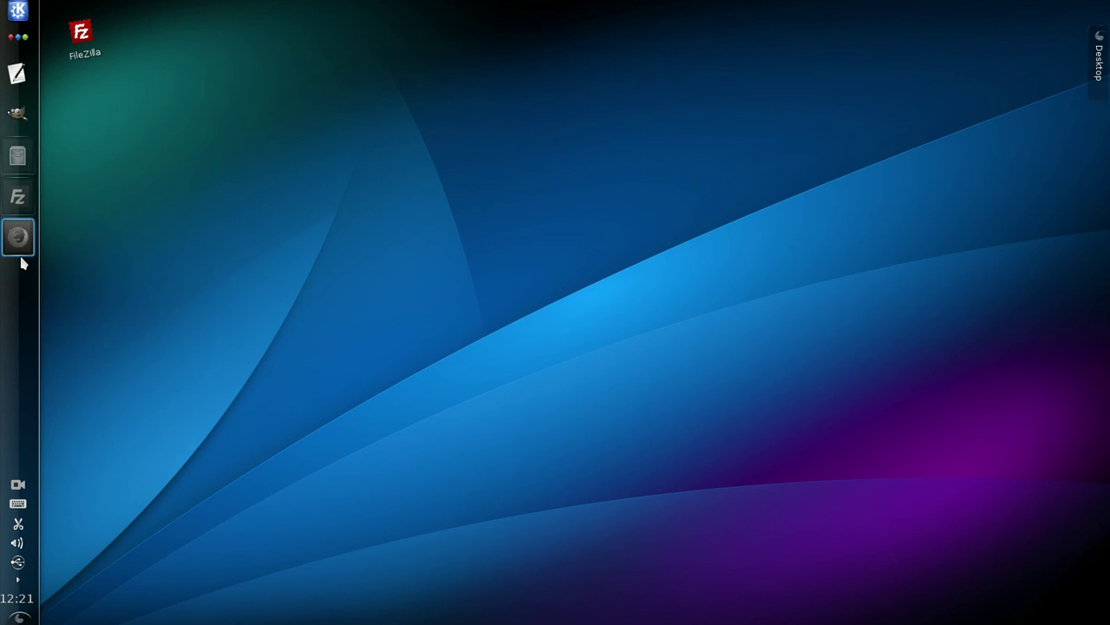
pyautogui.click(16, 614)
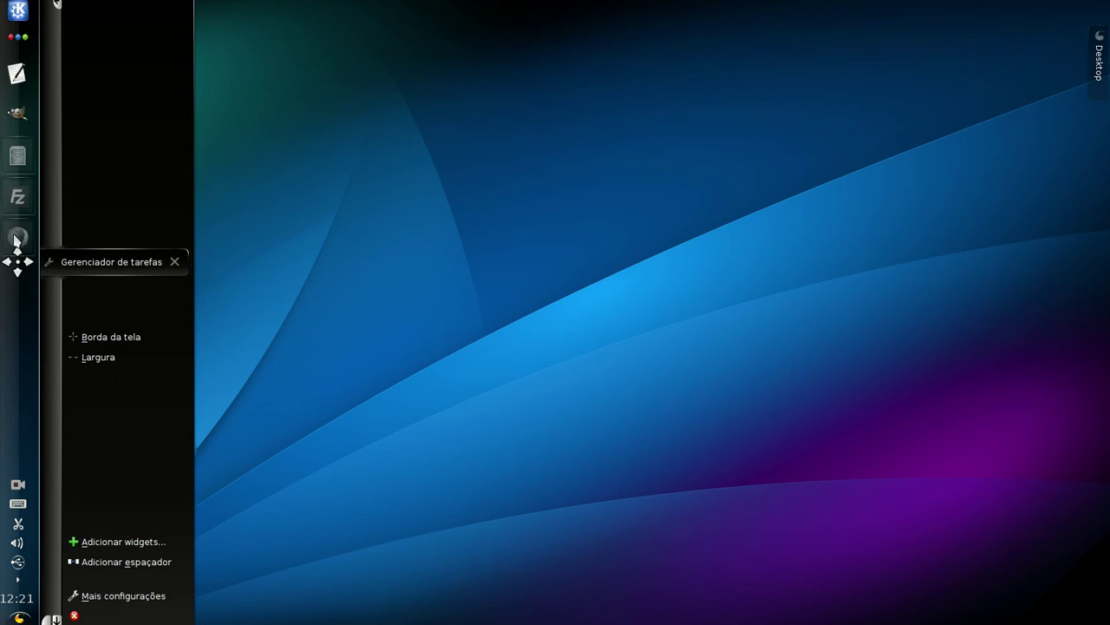
pyautogui.click(372, 300)
# Check the options of FileZilla's task entry and close its minimized window
pyautogui.rightClick(25, 203)
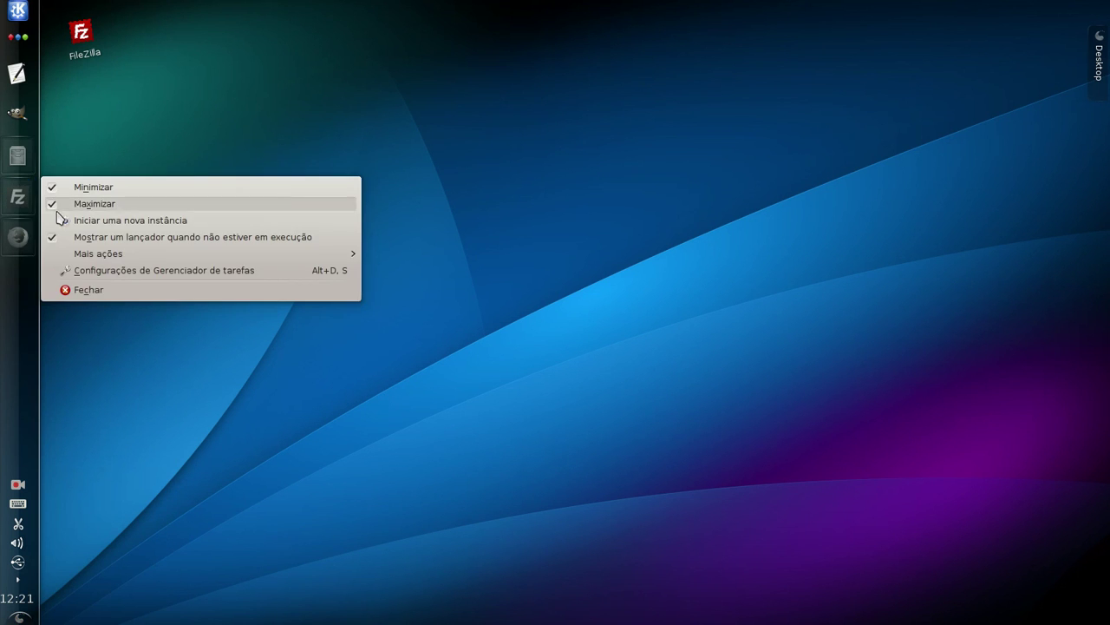
pyautogui.click(6, 264)
pyautogui.rightClick(22, 201)
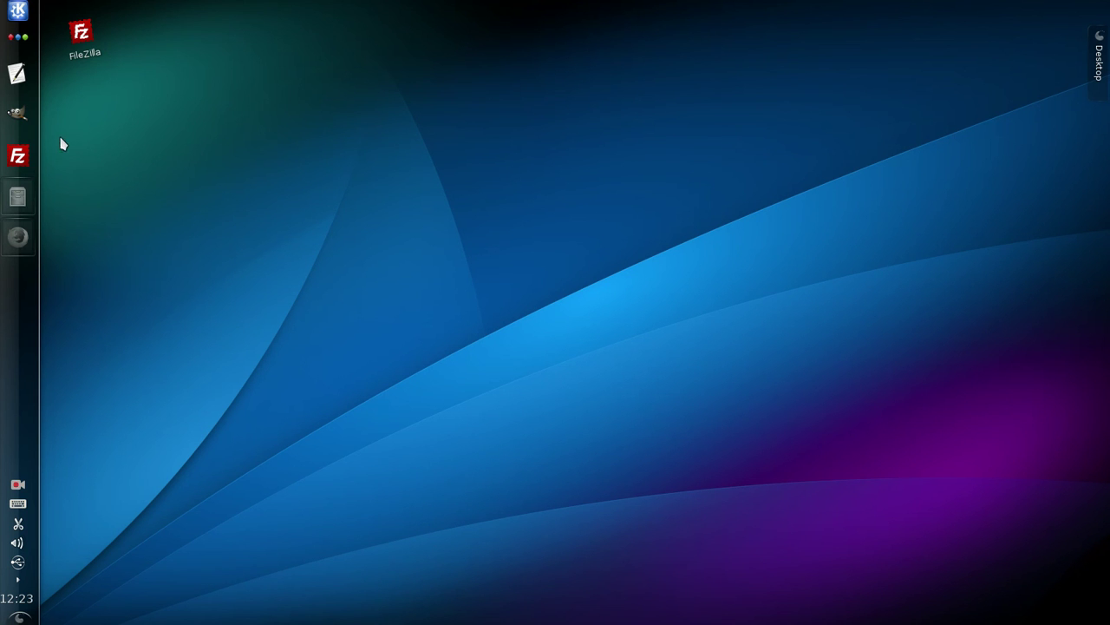
# Open Configurações do Sistema from the launcher favourites and move its window toward the middle of the desktop
pyautogui.click(24, 9)
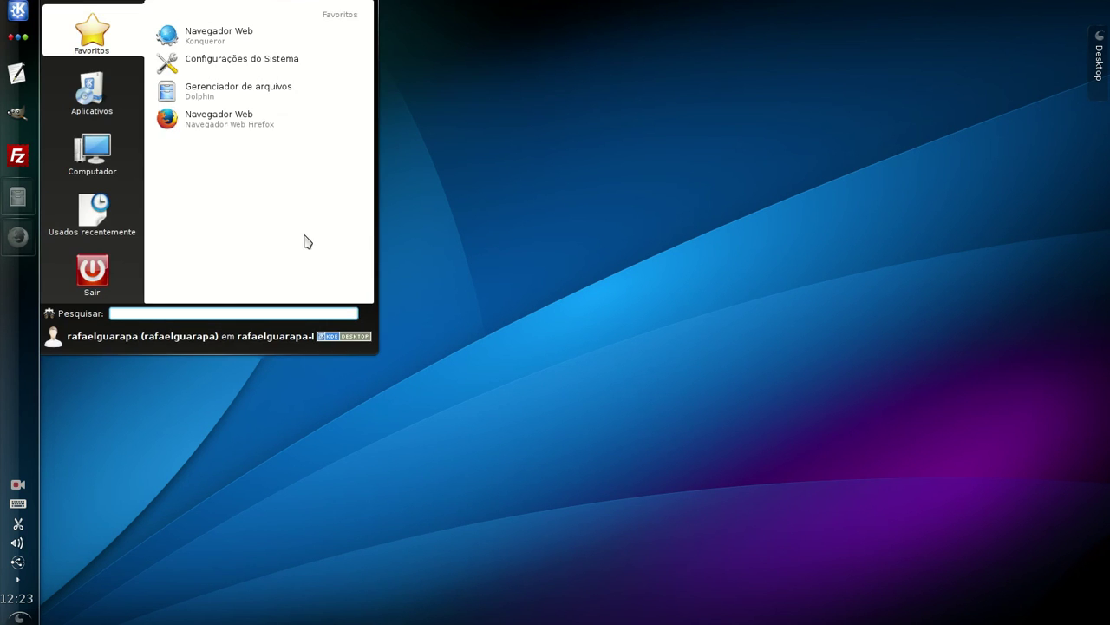
pyautogui.click(261, 64)
pyautogui.moveTo(381, 26); pyautogui.dragTo(563, 84)
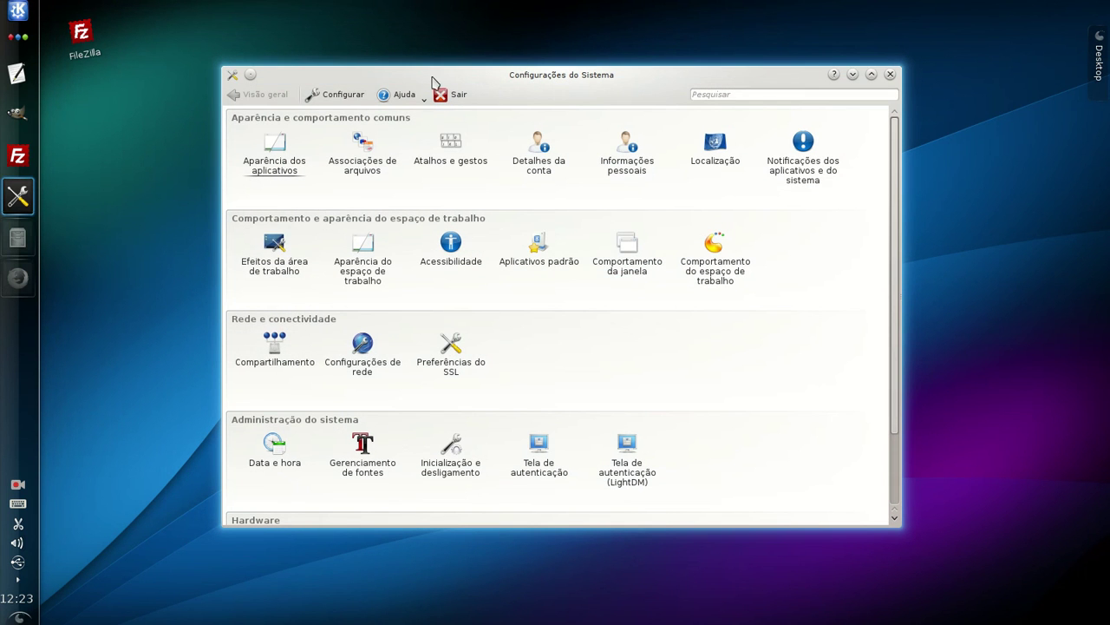
pyautogui.moveTo(715, 260)
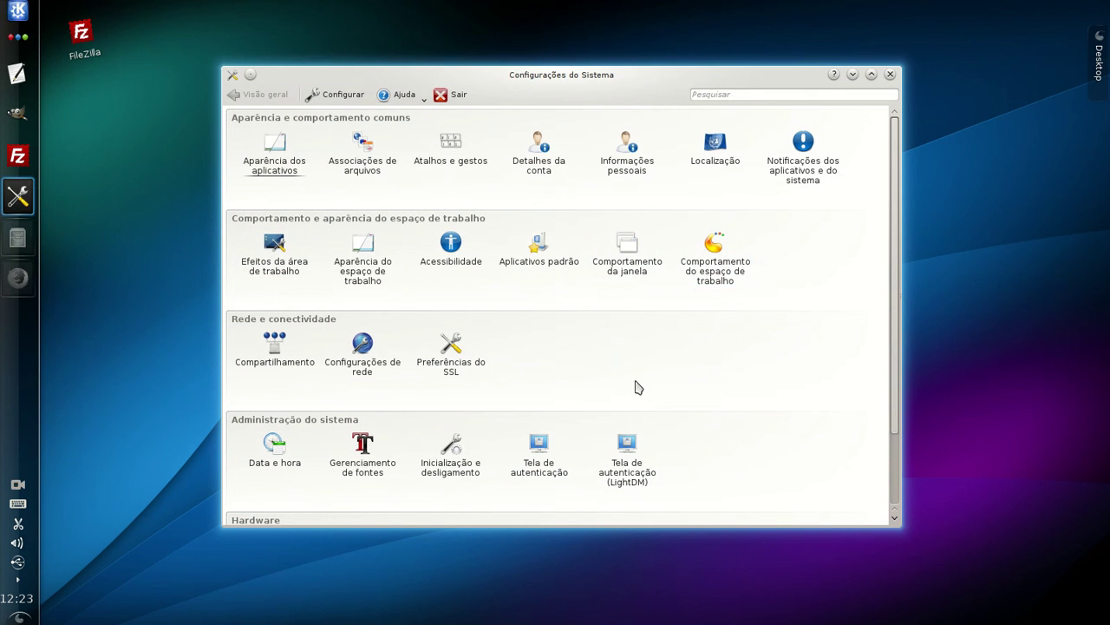